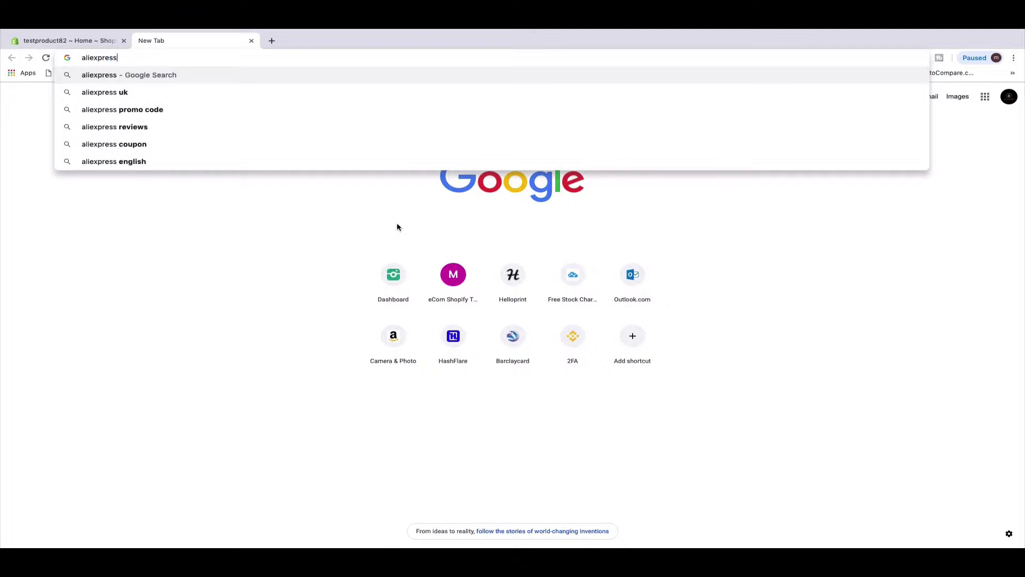
# Step: Search Google for "aliexpress" and open the main AliExpress.com website from the results
pyautogui.press('Return')
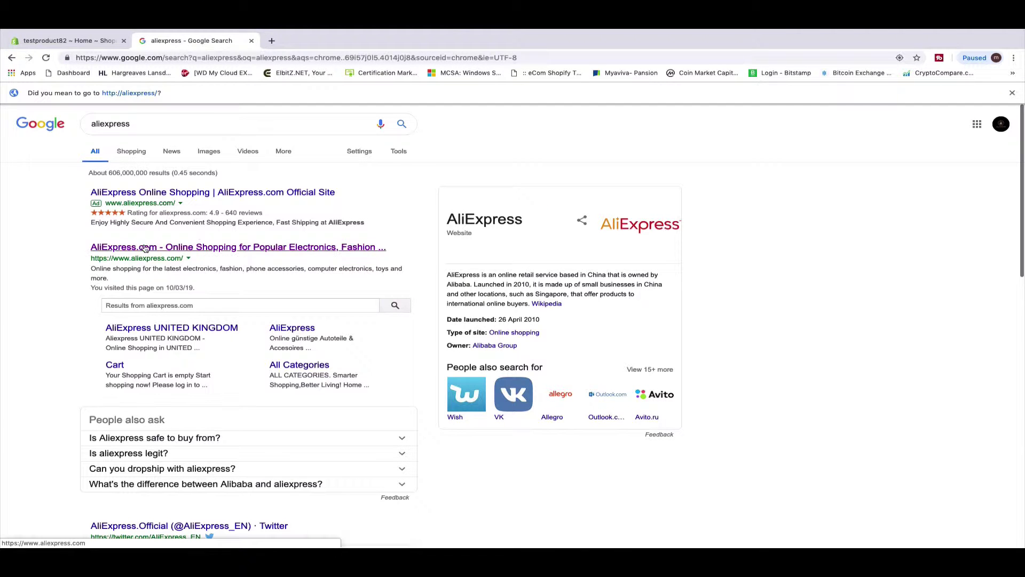
pyautogui.click(194, 247)
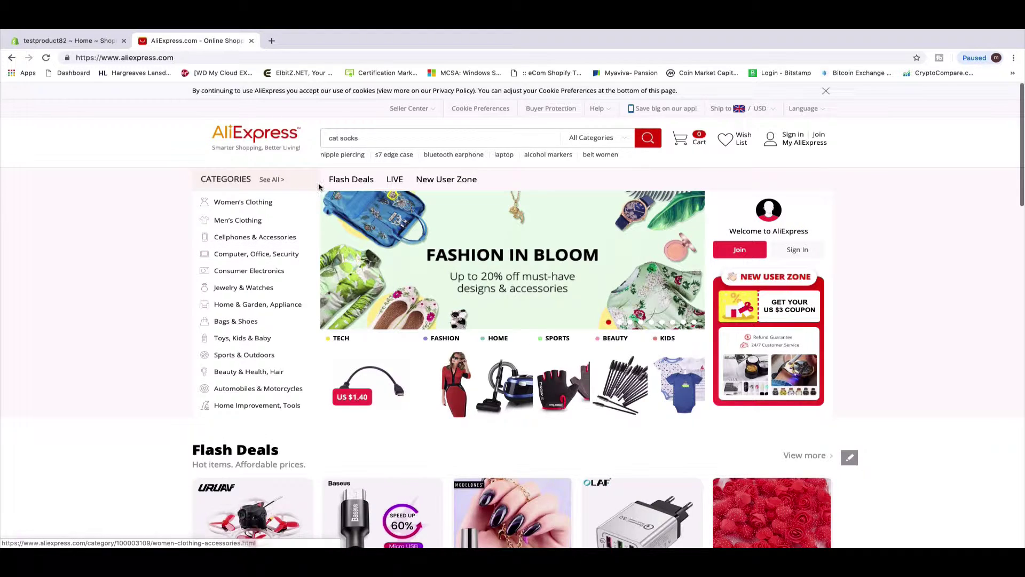
# Step: Look through the AliExpress home page, including Flash Deals, Featured Brands and the clothing and cellphone categories
pyautogui.scroll(-5, 541, 374)
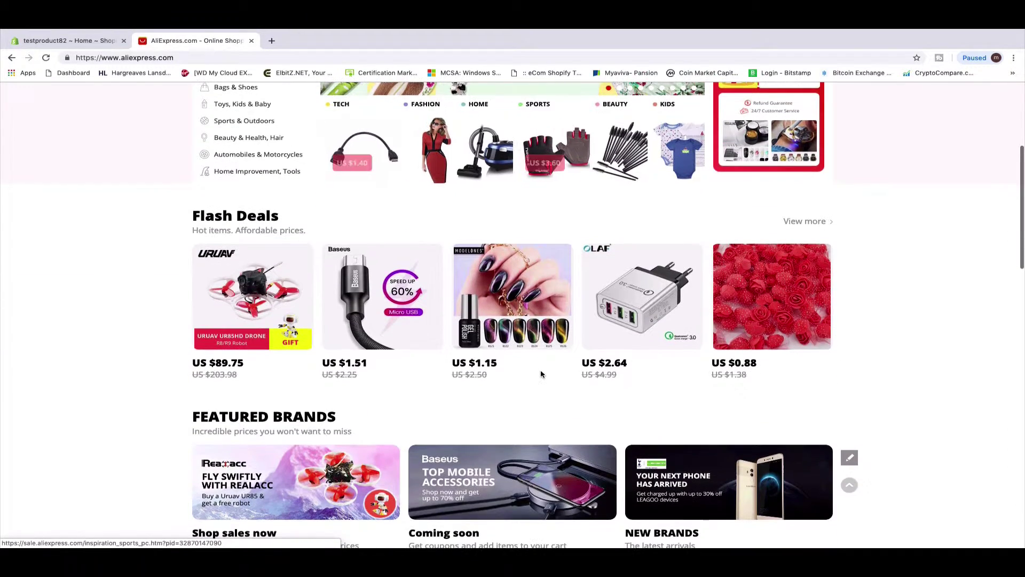
pyautogui.scroll(-2, 541, 374)
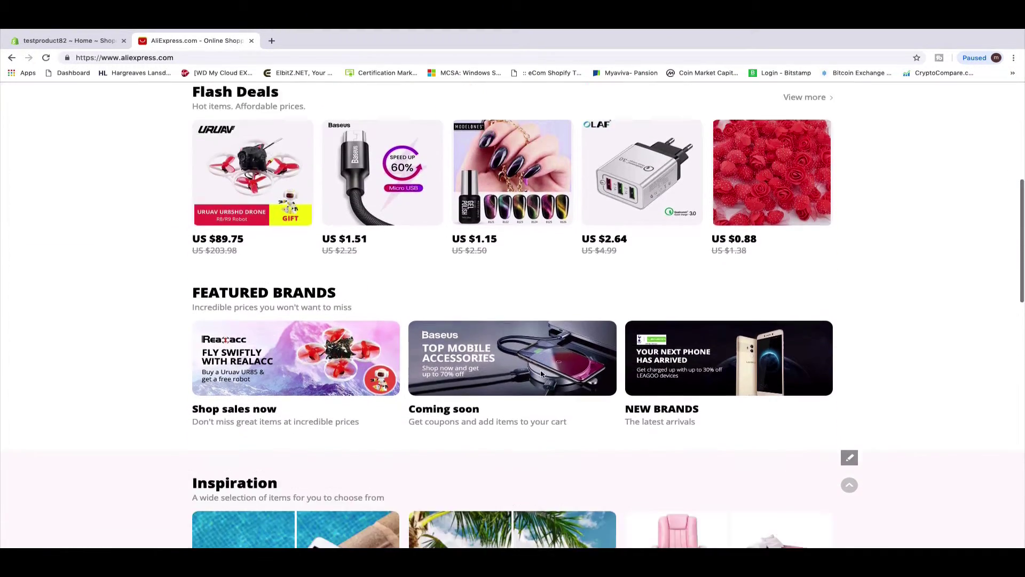
pyautogui.scroll(7, 541, 374)
pyautogui.scroll(-3, 541, 374)
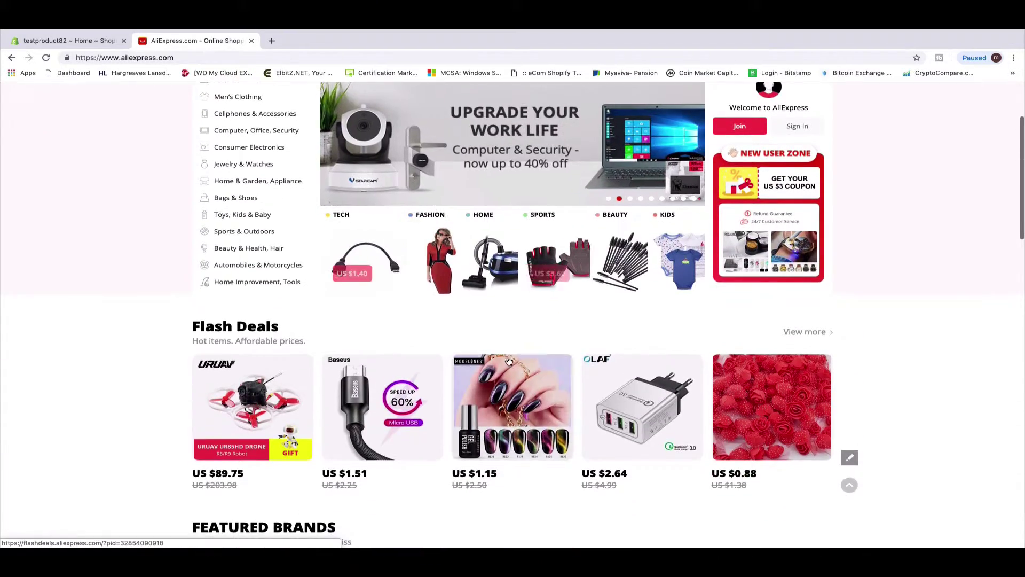
pyautogui.scroll(3, 506, 350)
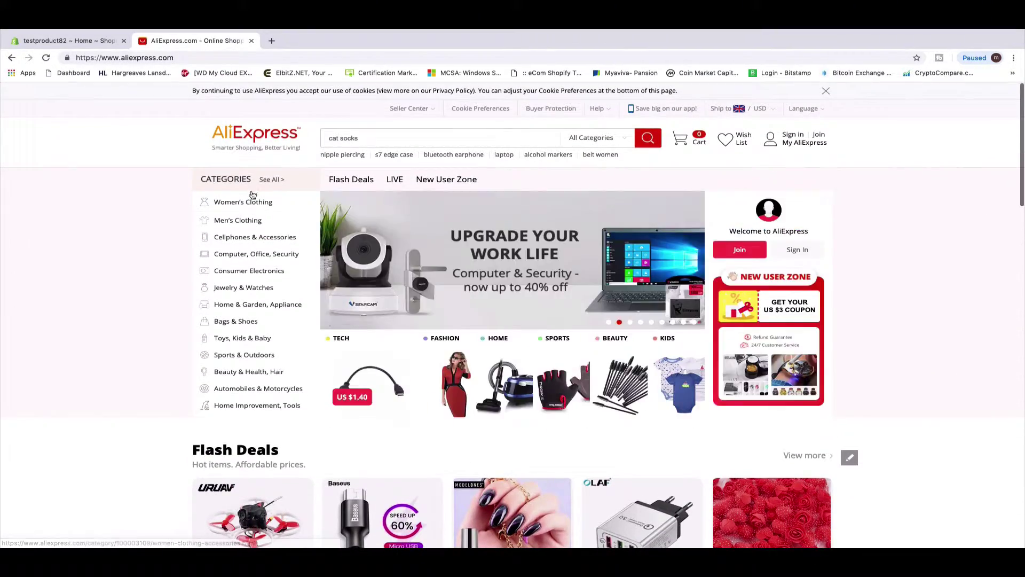
pyautogui.moveTo(247, 227)
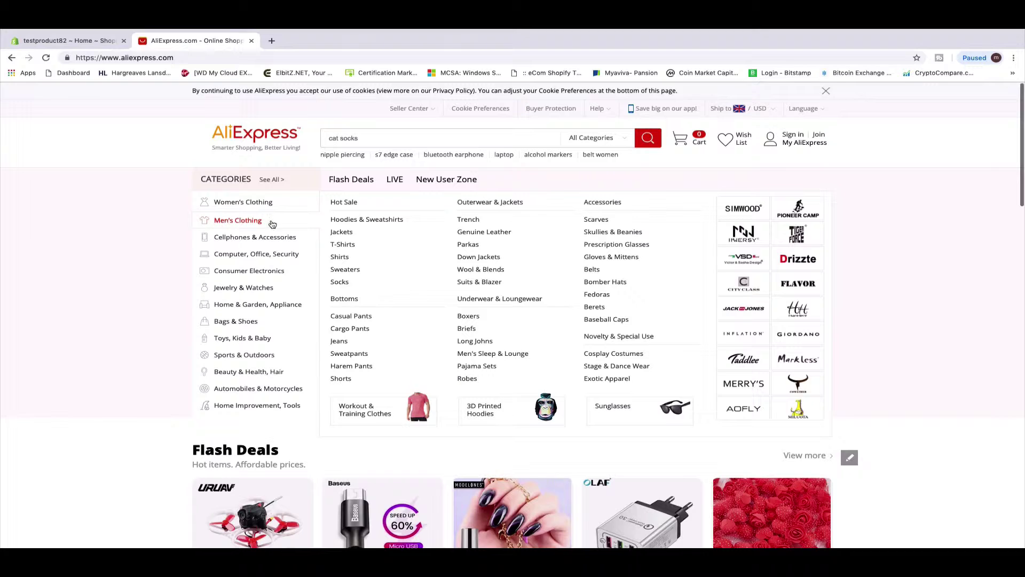
pyautogui.moveTo(227, 243)
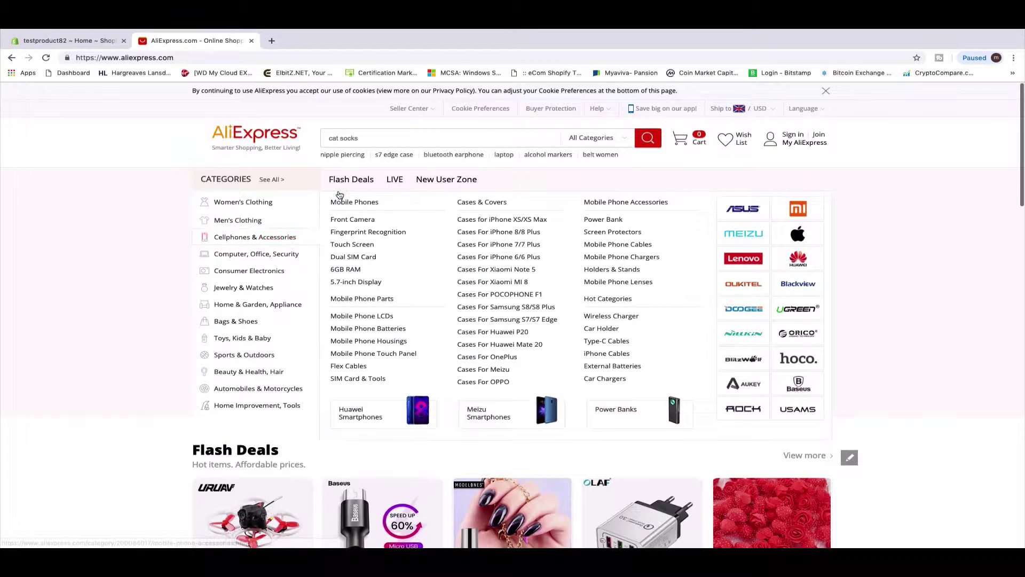
pyautogui.scroll(-14, 577, 450)
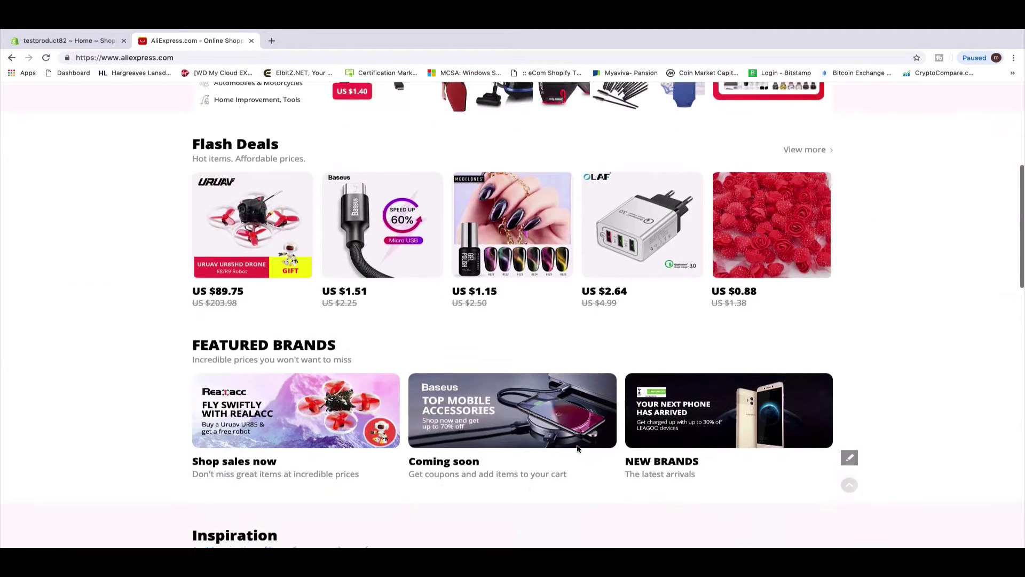
pyautogui.scroll(15, 466, 319)
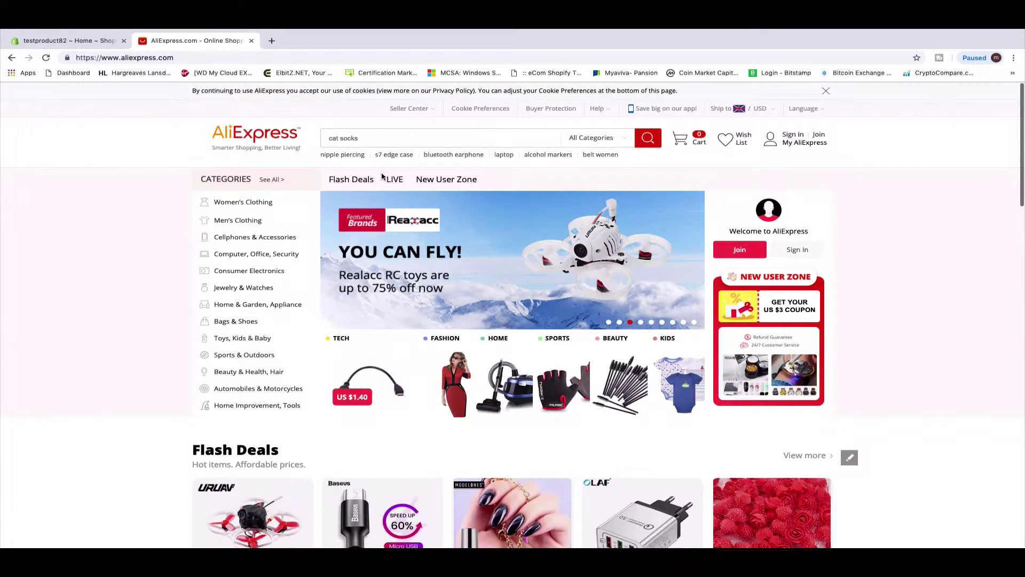
# Step: Search AliExpress for "iphone solar charger"
pyautogui.scroll(-1, 377, 155)
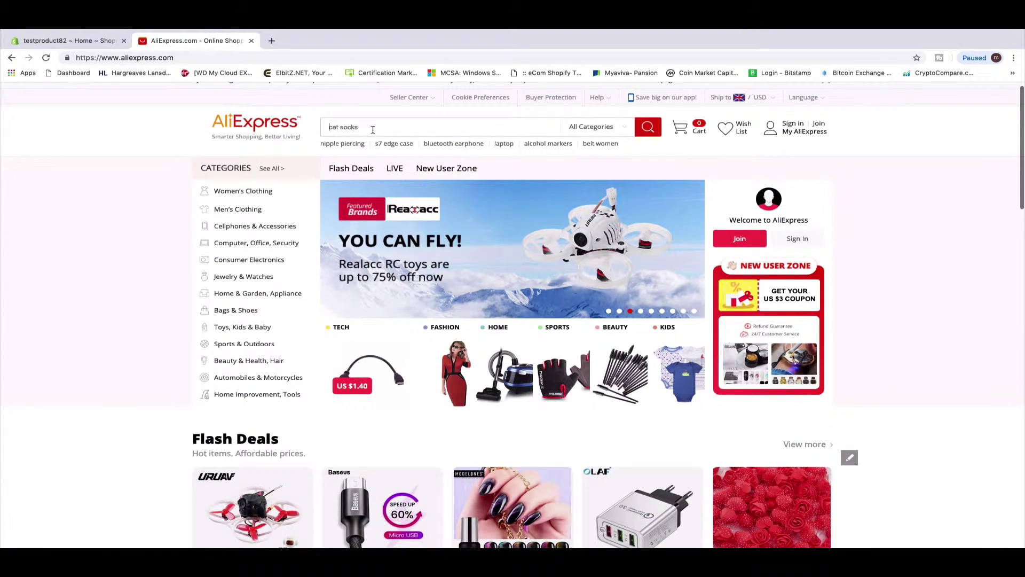
pyautogui.write('phone')
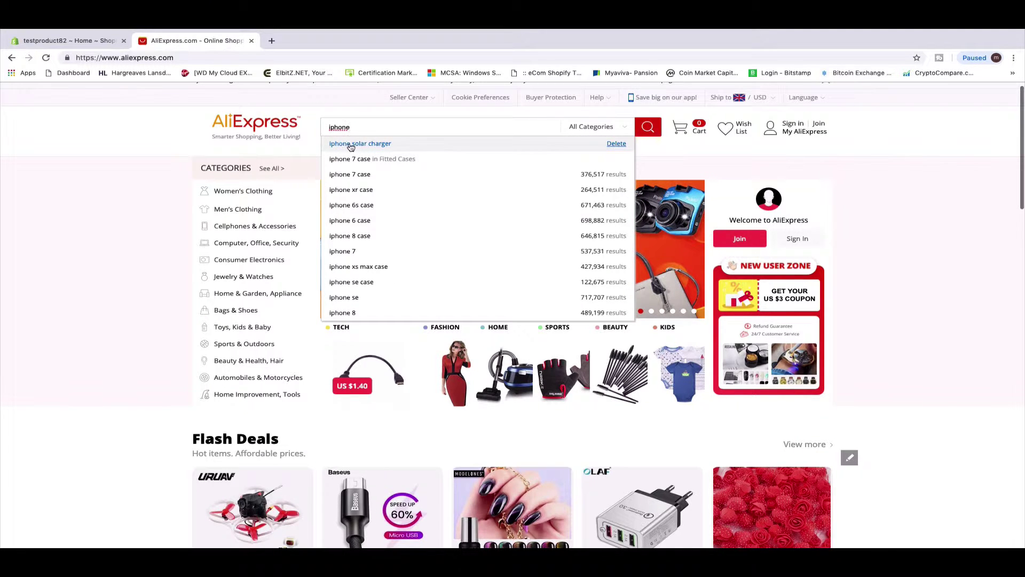
pyautogui.click(356, 145)
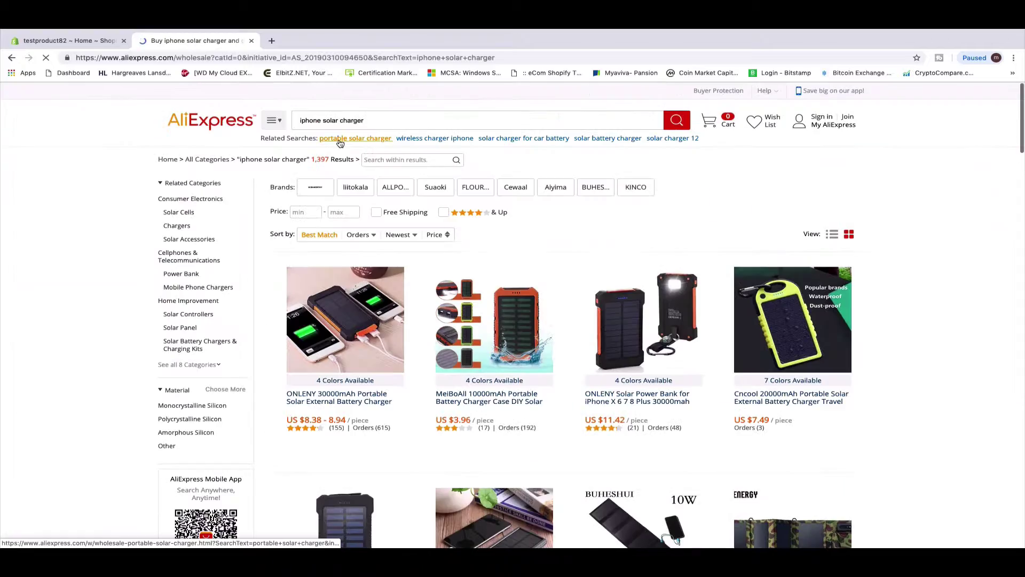
# Step: Review the search results and open the listing for the ONLENY 30000mAh Portable Solar External Battery Charger
pyautogui.scroll(-10, 710, 470)
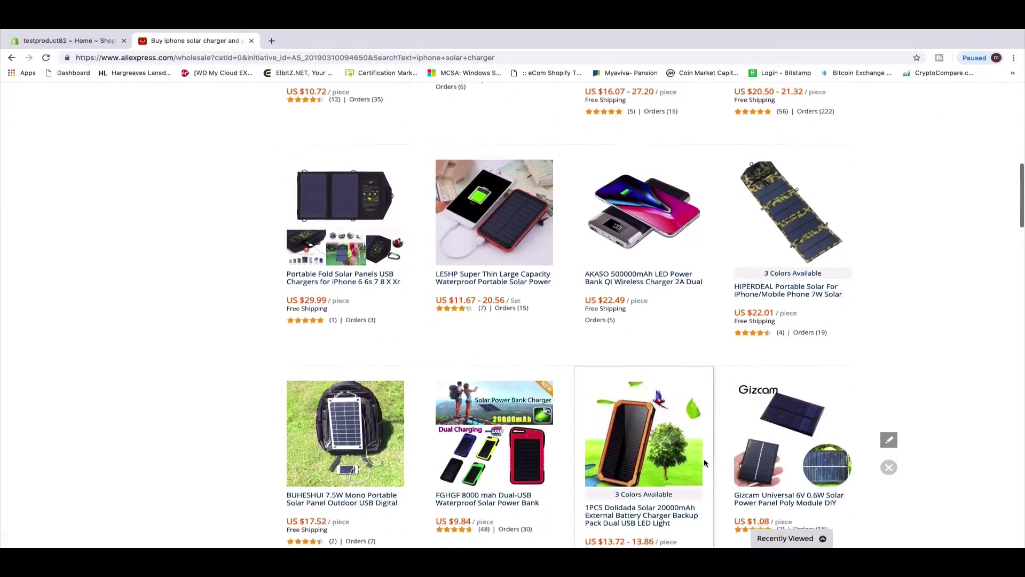
pyautogui.scroll(-3, 705, 463)
pyautogui.scroll(10, 703, 466)
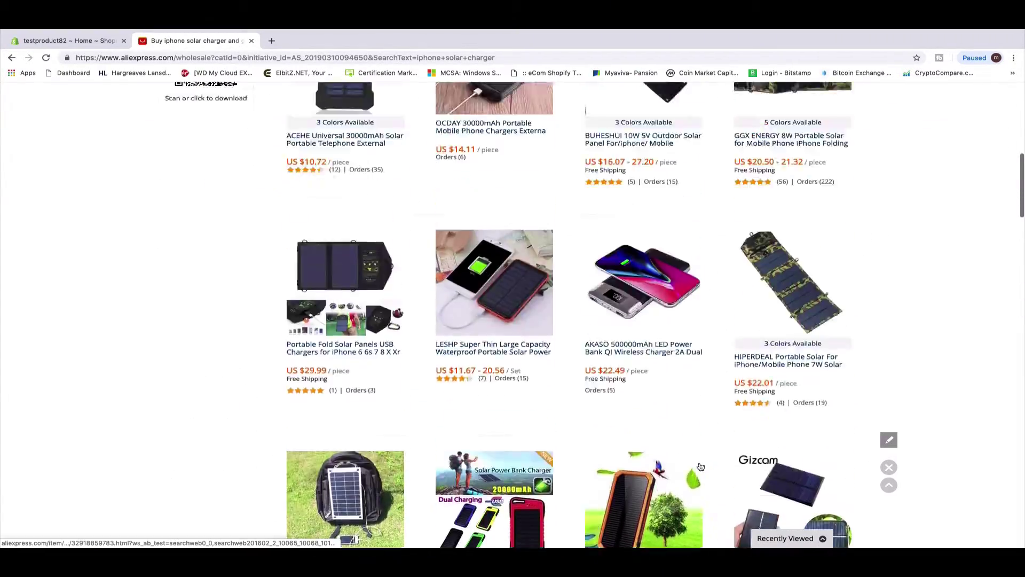
pyautogui.scroll(5, 700, 467)
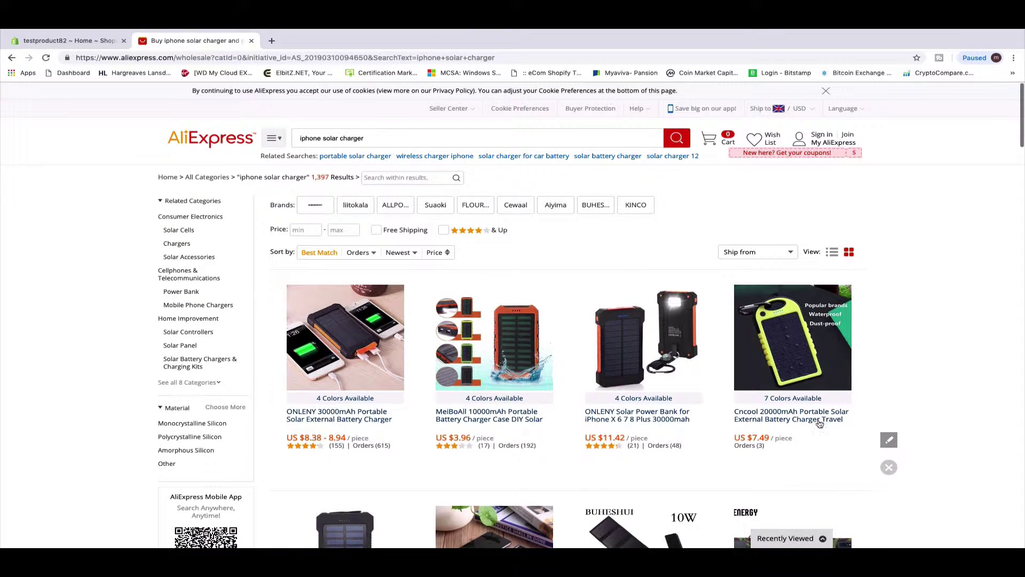
pyautogui.click(339, 418)
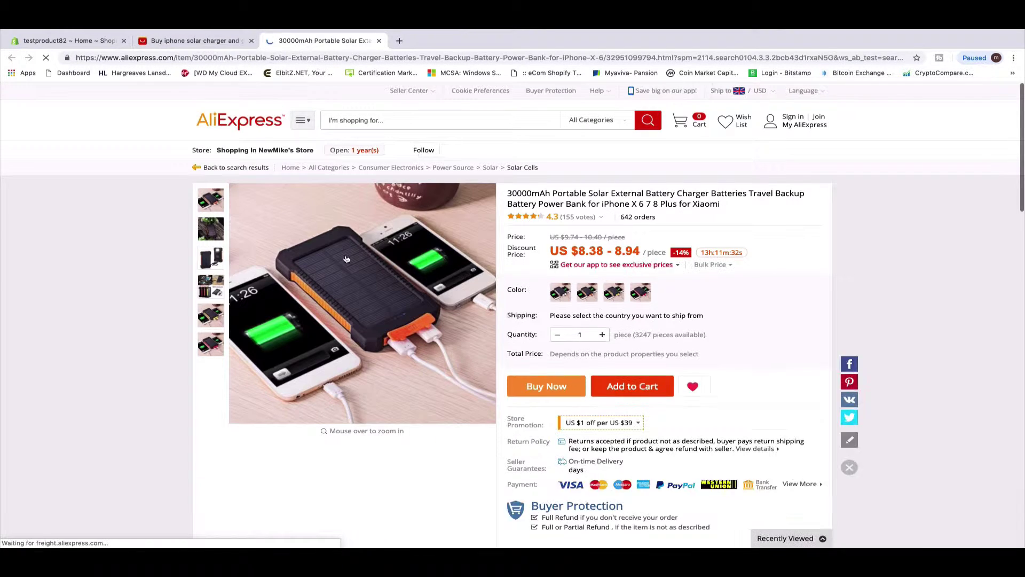
# Step: Take a screenshot of the product description photo showing the wet solar charger on a log beneath white flowers
pyautogui.moveTo(218, 280)
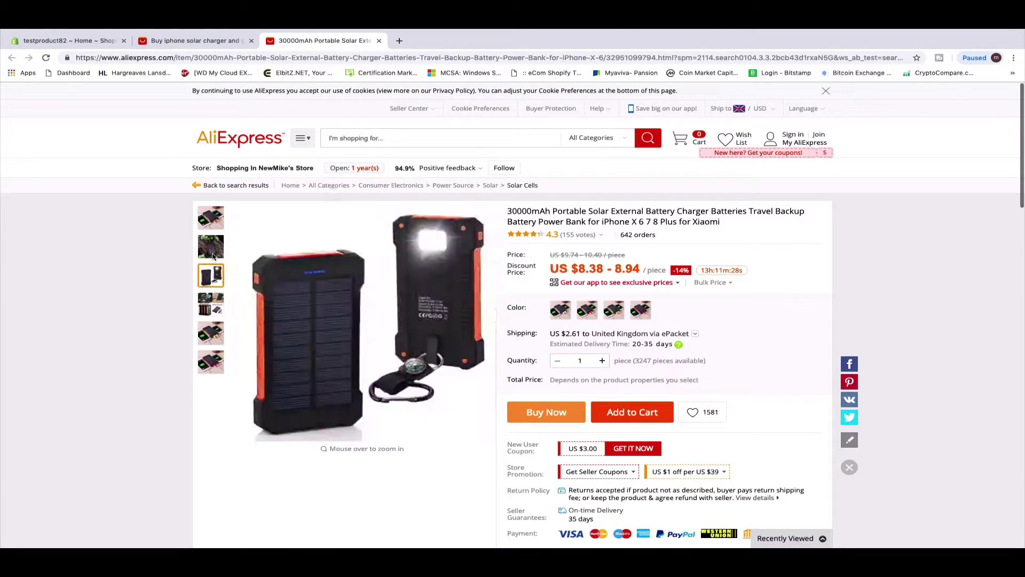
pyautogui.moveTo(208, 221)
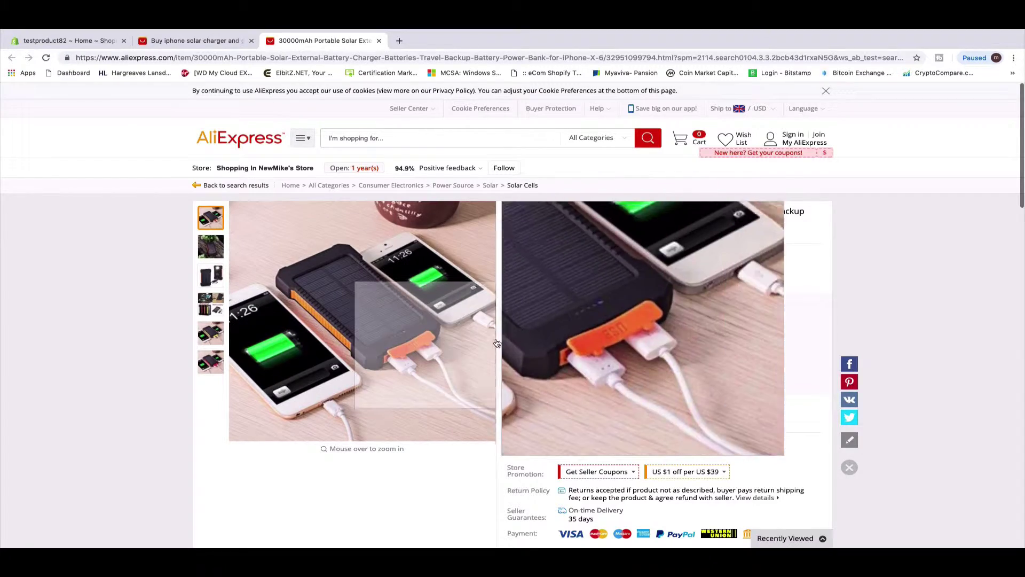
pyautogui.scroll(-2, 552, 354)
pyautogui.scroll(-20, 552, 354)
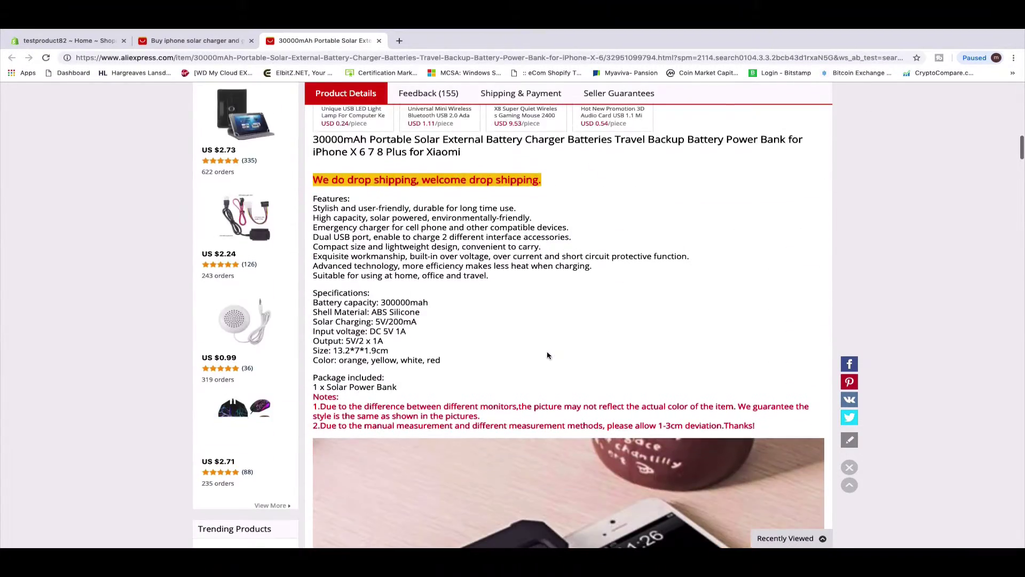
pyautogui.scroll(-15, 548, 354)
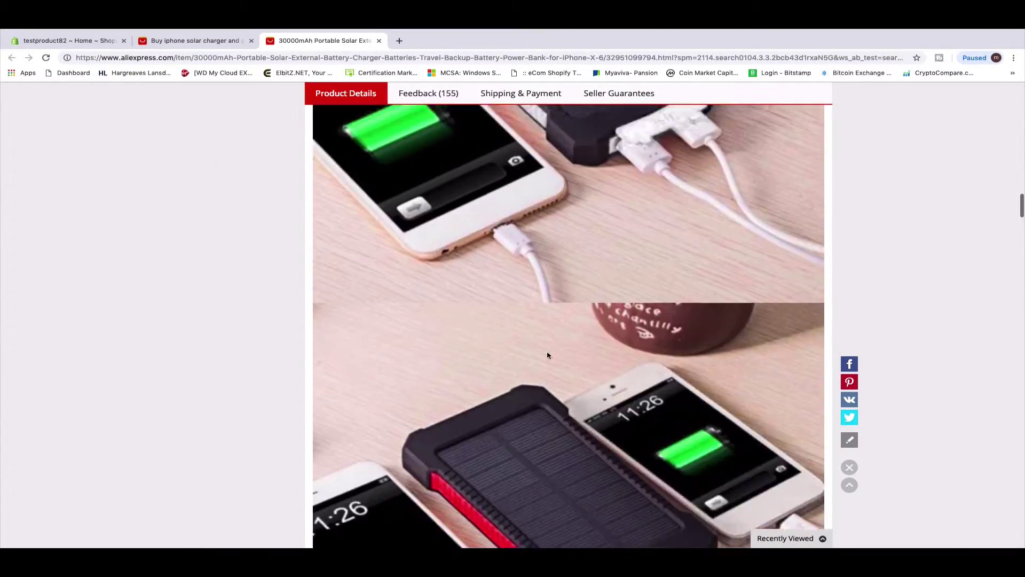
pyautogui.scroll(-15, 548, 354)
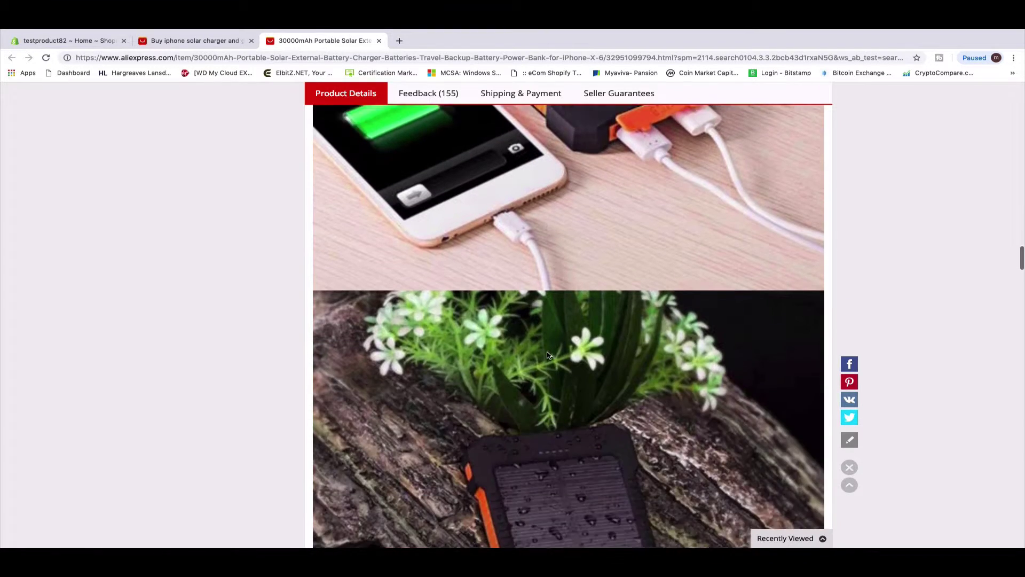
pyautogui.scroll(2, 548, 354)
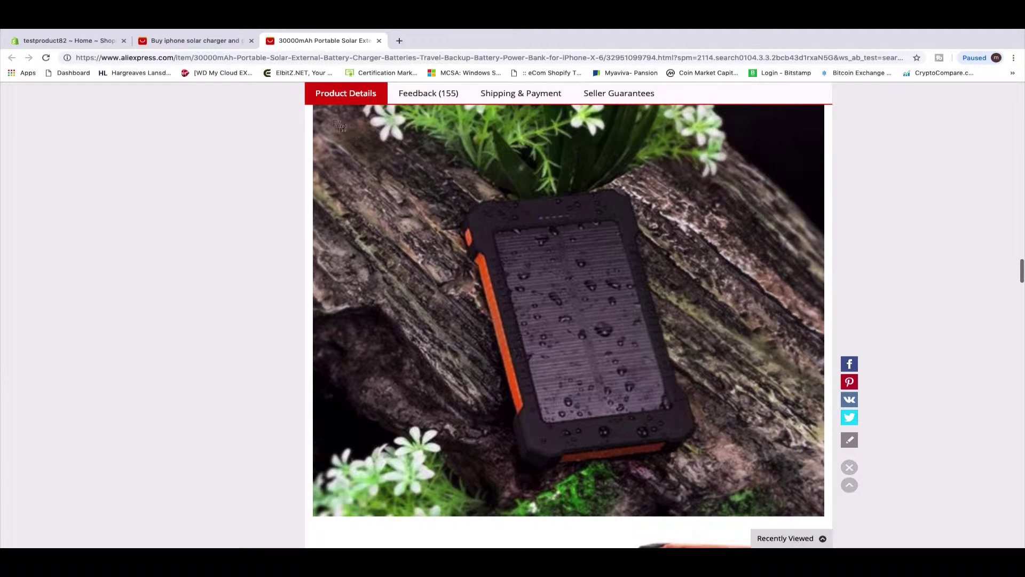
pyautogui.moveTo(337, 112); pyautogui.dragTo(802, 510)
# Step: Take a screenshot of the description photo showing the charger's front and back with the lit LED and compass carabiner
pyautogui.scroll(-7, 624, 456)
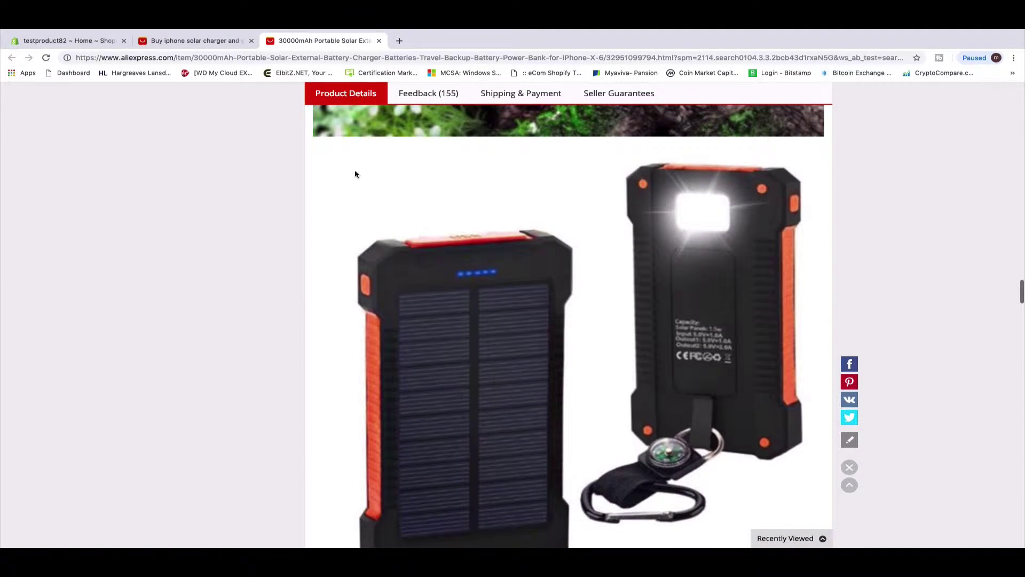
pyautogui.scroll(-1, 424, 249)
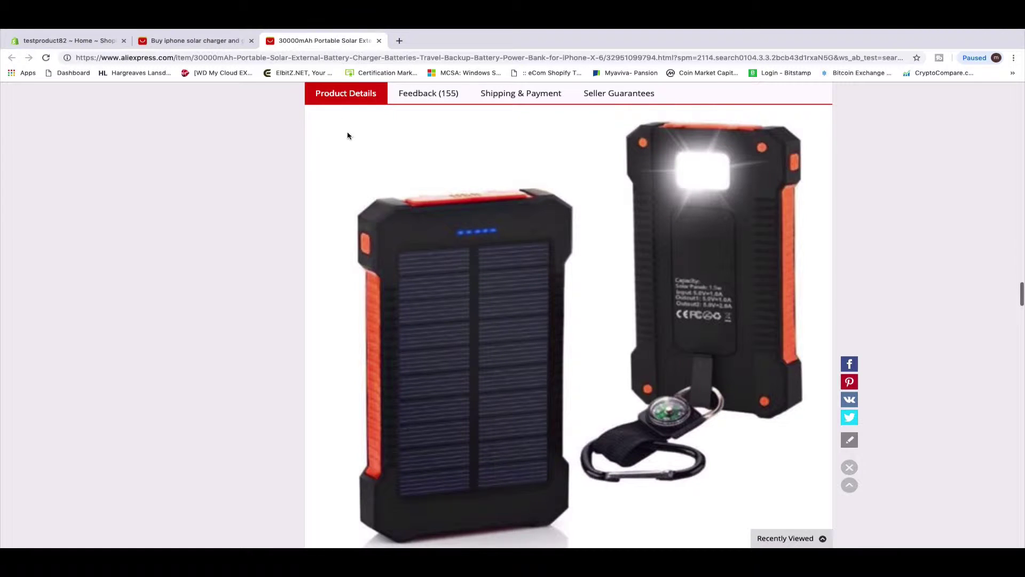
pyautogui.press('super+shift+4')
pyautogui.moveTo(330, 115); pyautogui.dragTo(822, 545)
# Step: Review the remaining description images and take a screenshot of the white-trimmed solar charger charging two phones
pyautogui.scroll(-15, 709, 401)
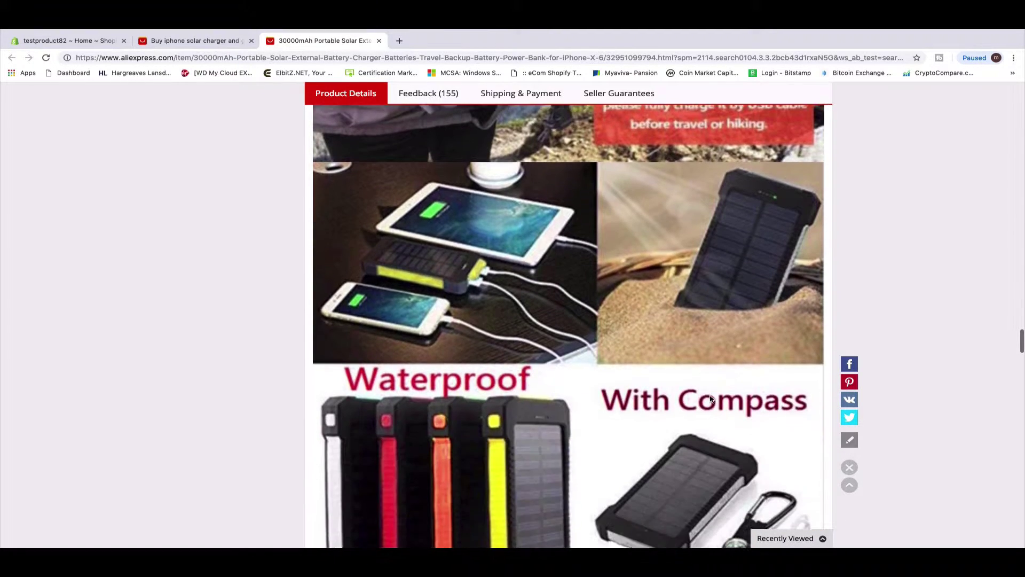
pyautogui.scroll(-15, 710, 399)
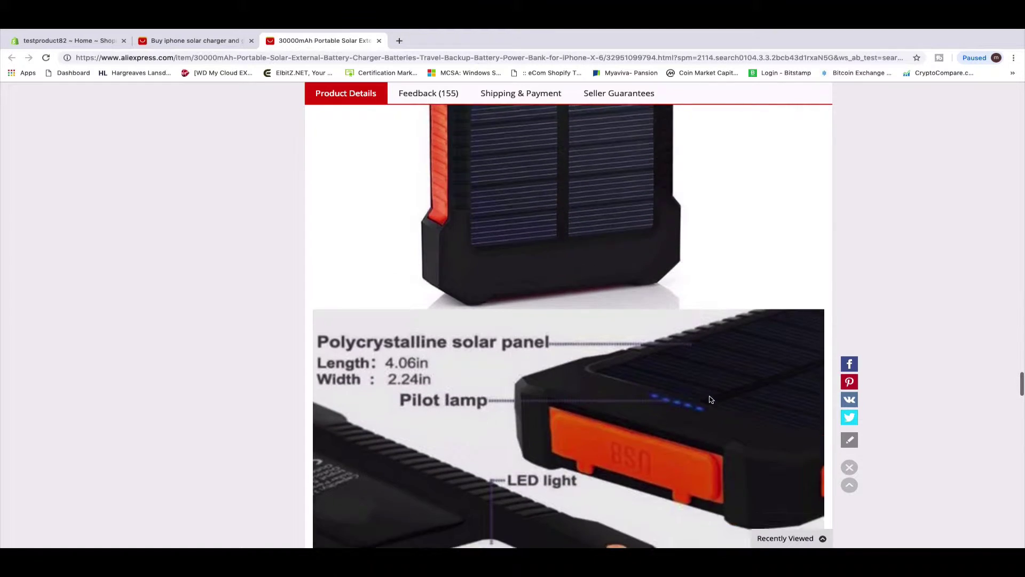
pyautogui.scroll(-15, 710, 400)
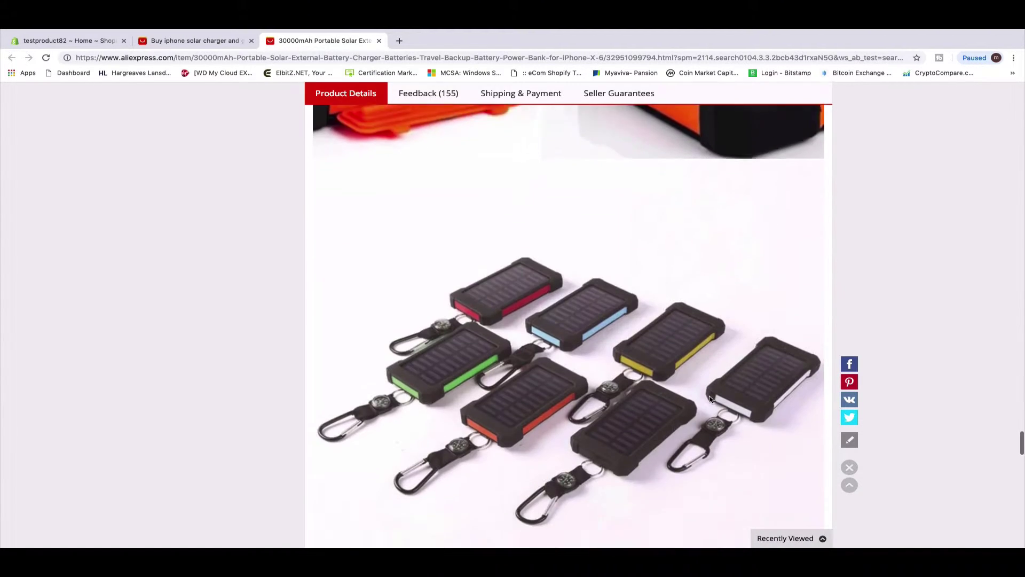
pyautogui.scroll(-15, 710, 399)
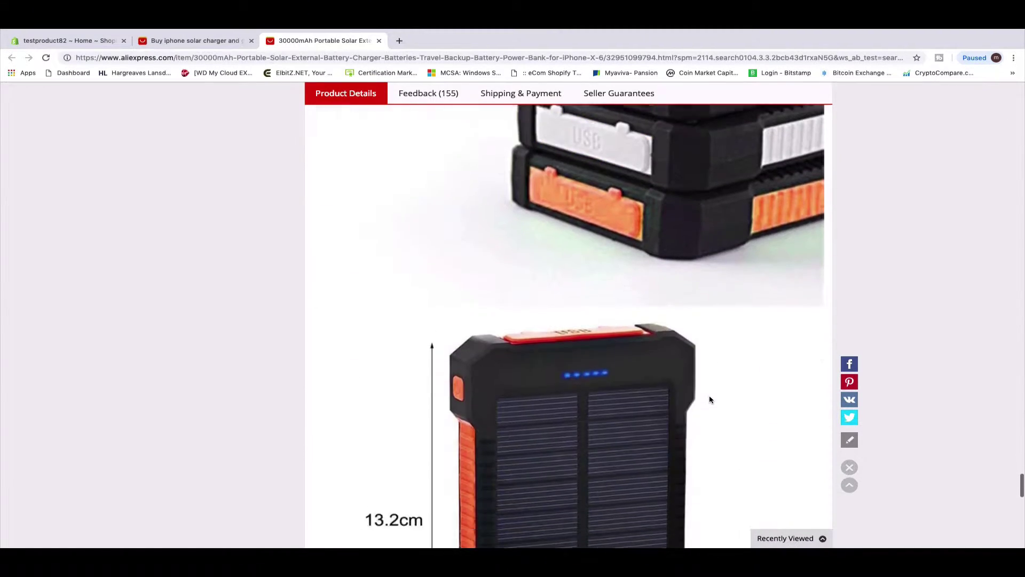
pyautogui.scroll(-8, 711, 400)
pyautogui.scroll(15, 711, 400)
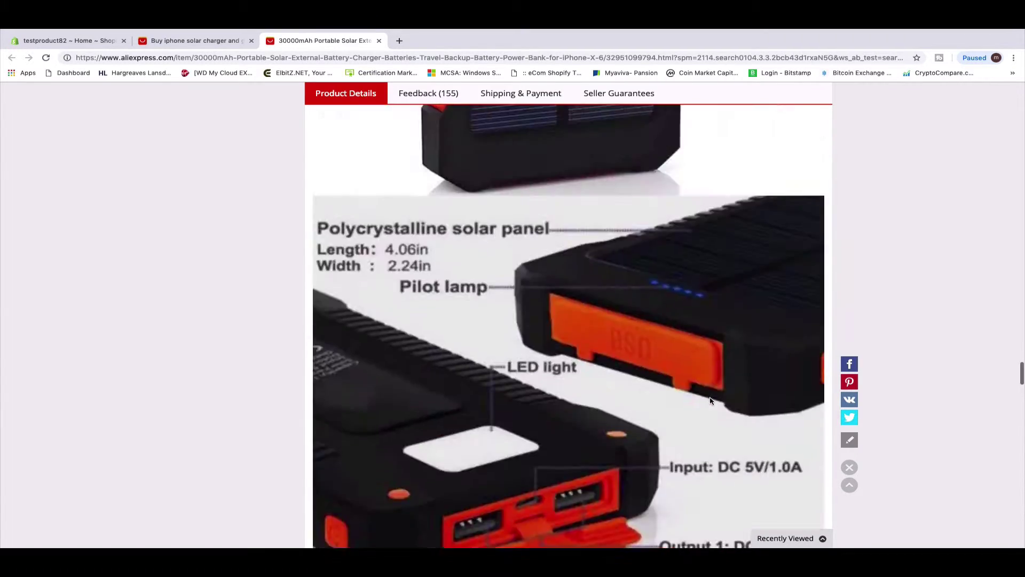
pyautogui.scroll(15, 711, 399)
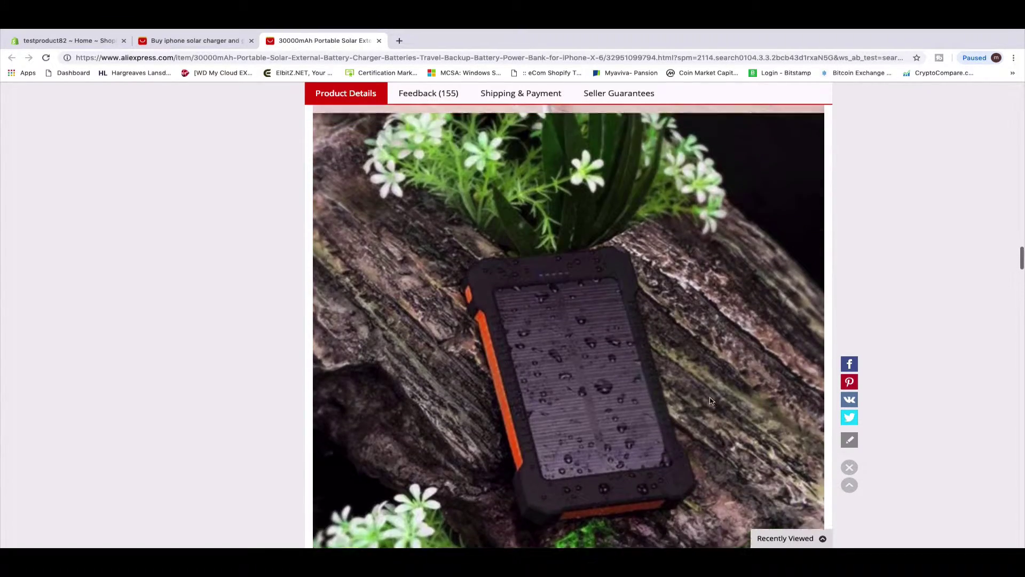
pyautogui.scroll(5, 710, 400)
pyautogui.scroll(6, 710, 401)
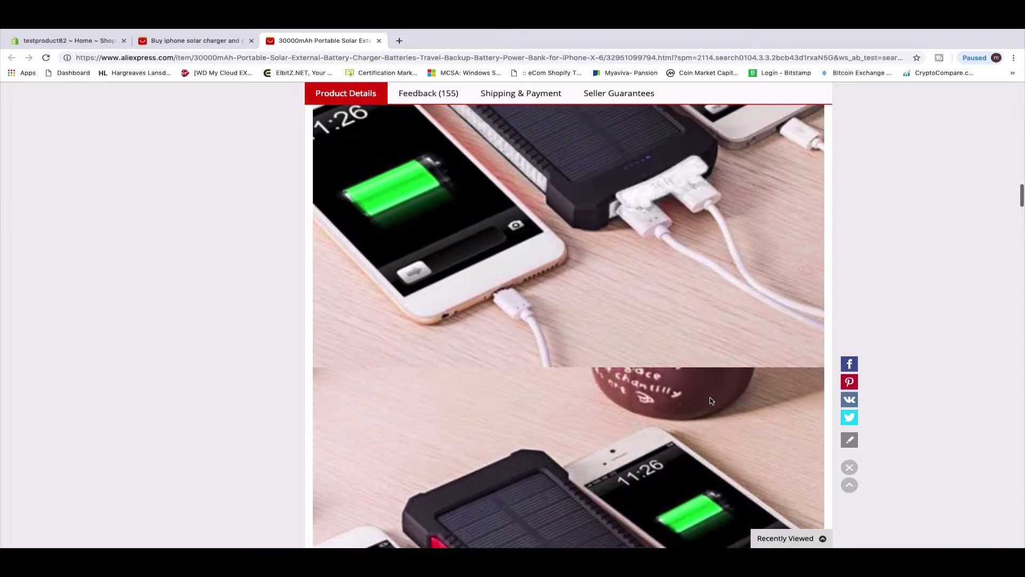
pyautogui.scroll(-1, 710, 400)
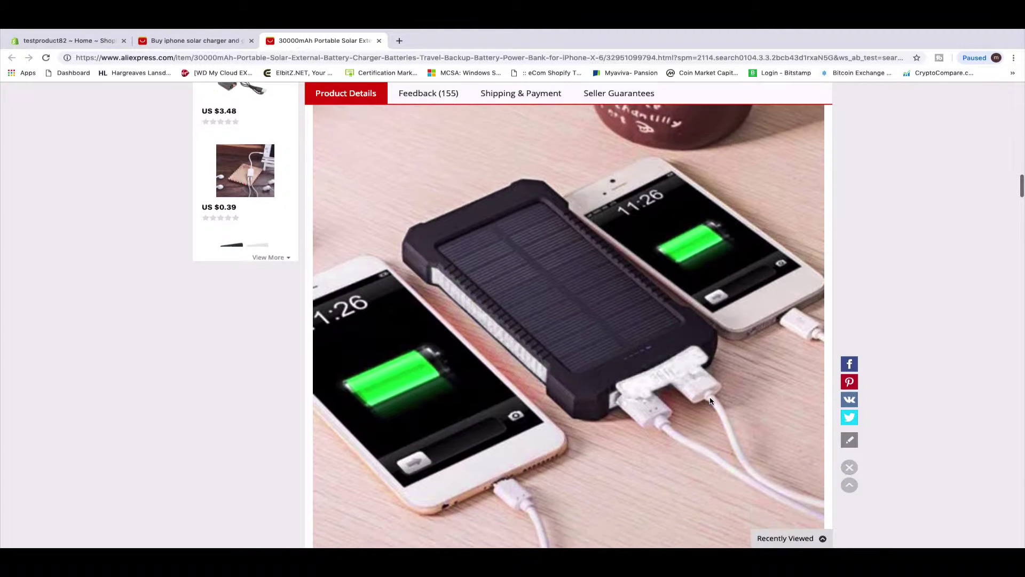
pyautogui.press('super+shift+4')
pyautogui.moveTo(330, 113); pyautogui.dragTo(812, 533)
# Step: Search Google for tinypng in a new browser tab and open the TinyPNG website
pyautogui.click(399, 41)
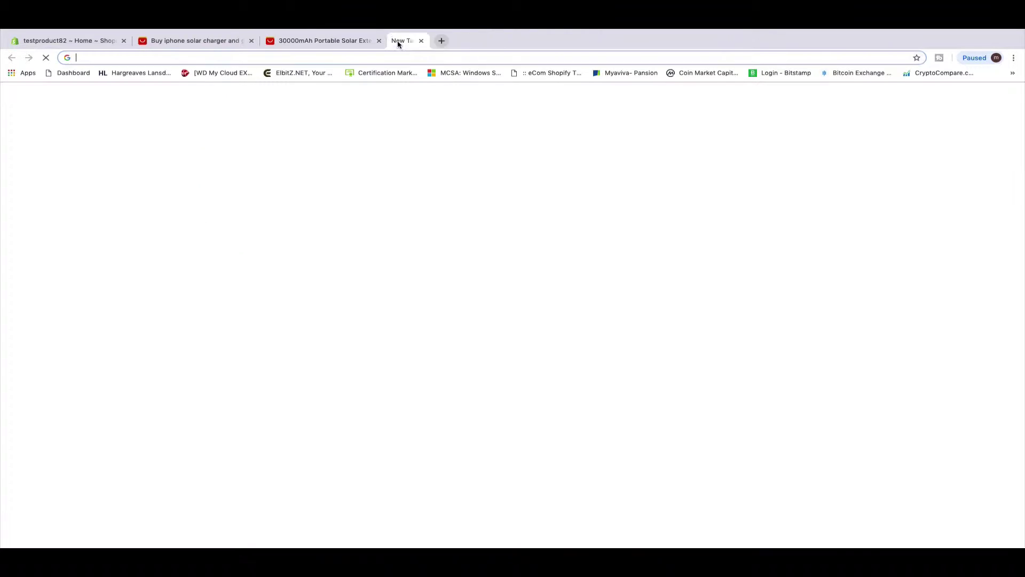
pyautogui.click(439, 223)
pyautogui.write('t')
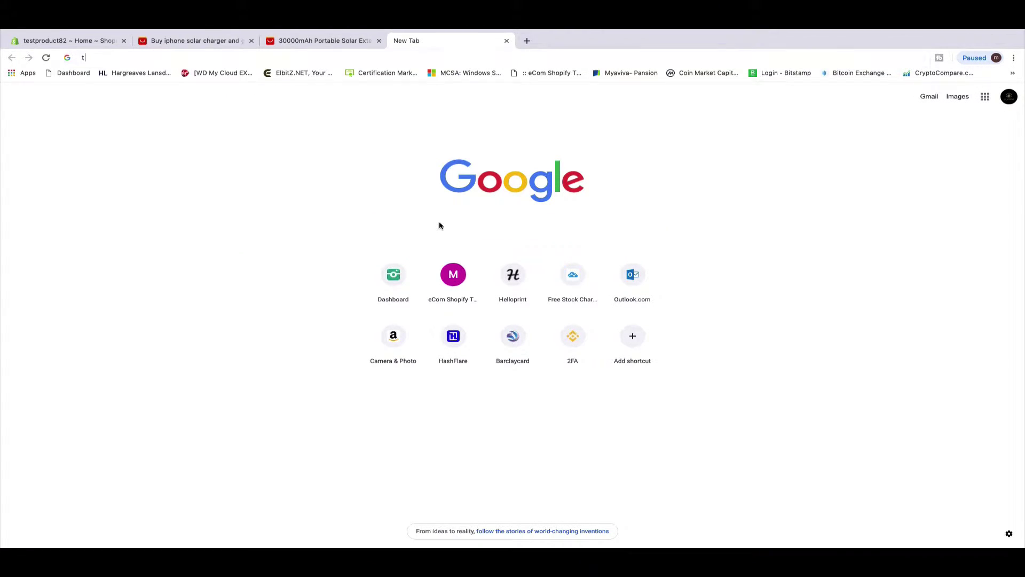
pyautogui.write('in')
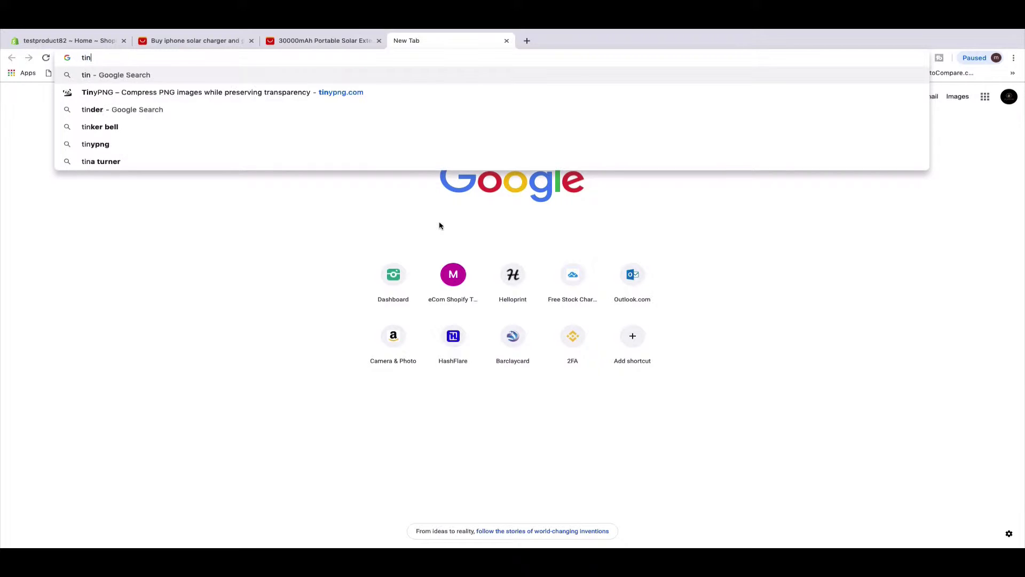
pyautogui.write('yp')
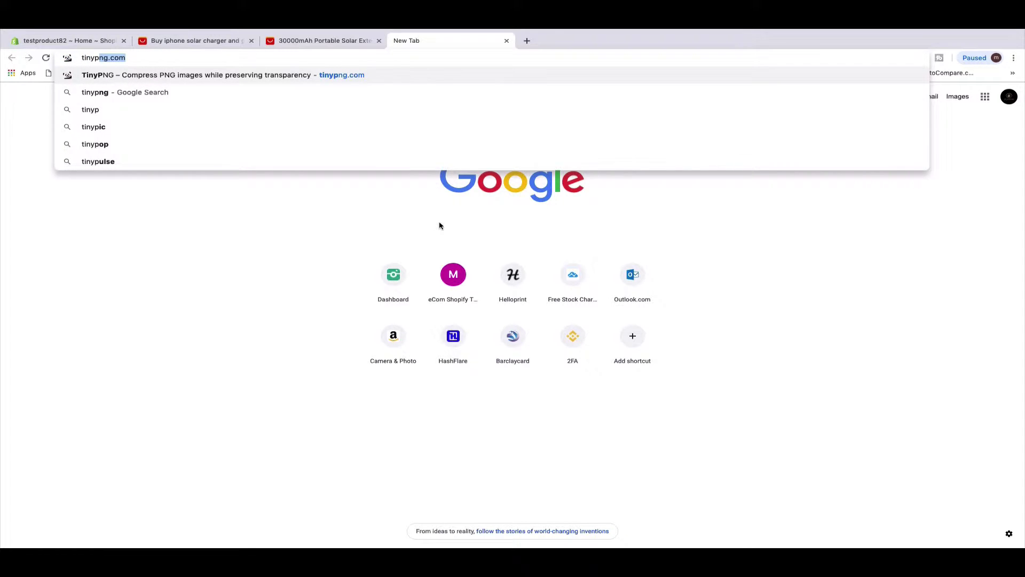
pyautogui.write('ng')
pyautogui.press('Return')
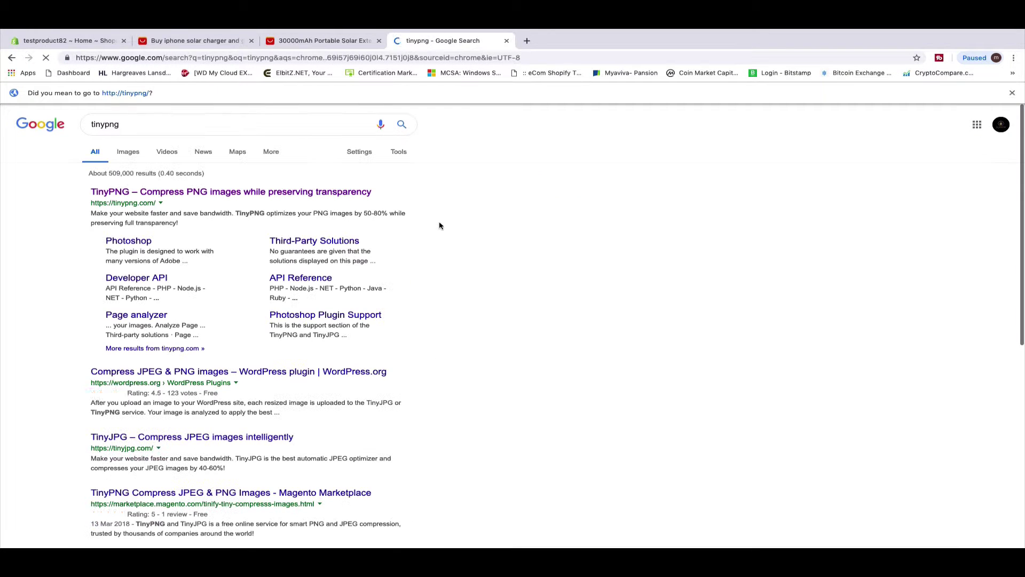
pyautogui.click(299, 193)
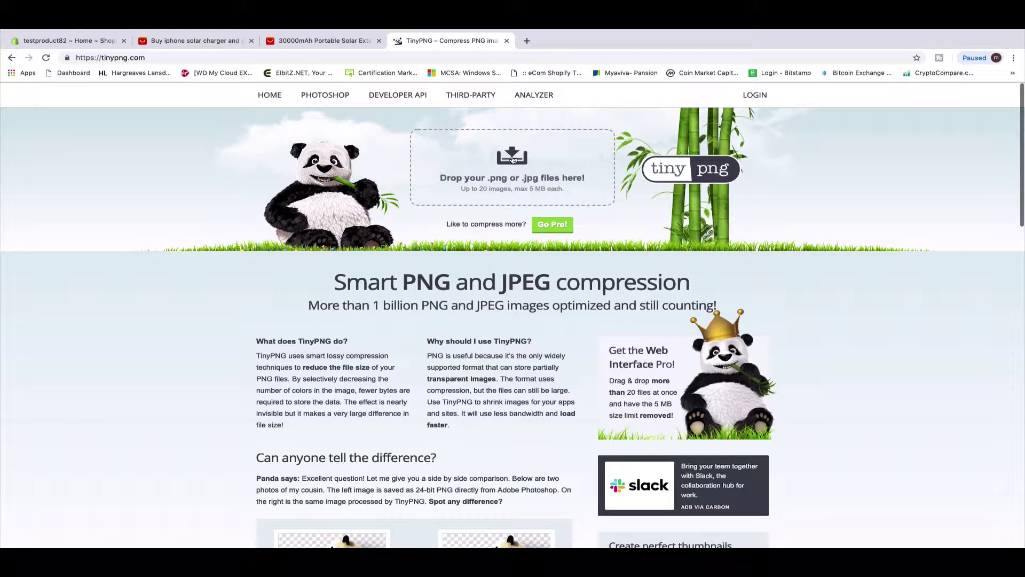
# Step: Compress the four screenshots from the desktop's Shopify Screenshot folder with TinyPNG and download all the compressed images
pyautogui.click(514, 159)
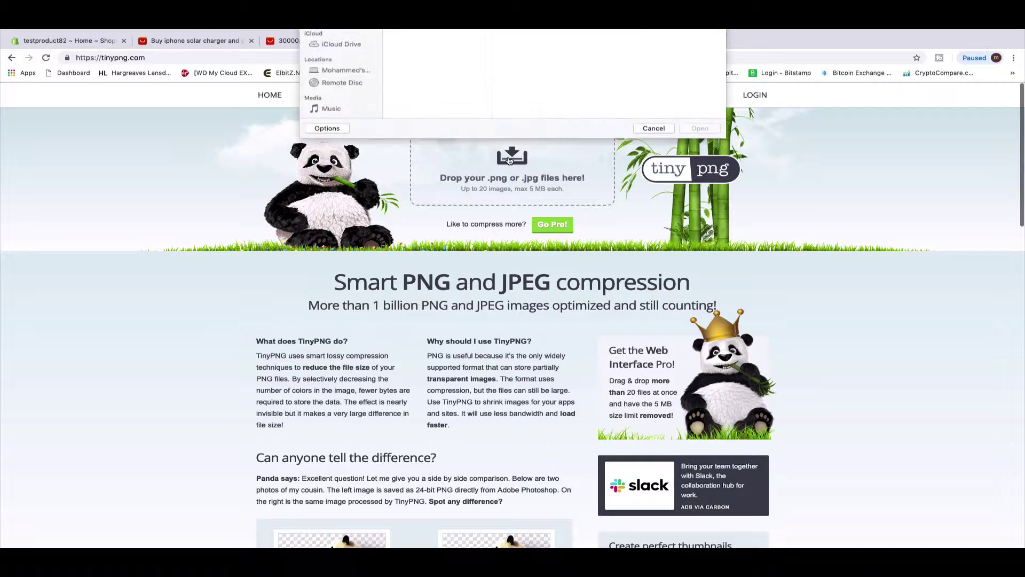
pyautogui.scroll(-8, 424, 123)
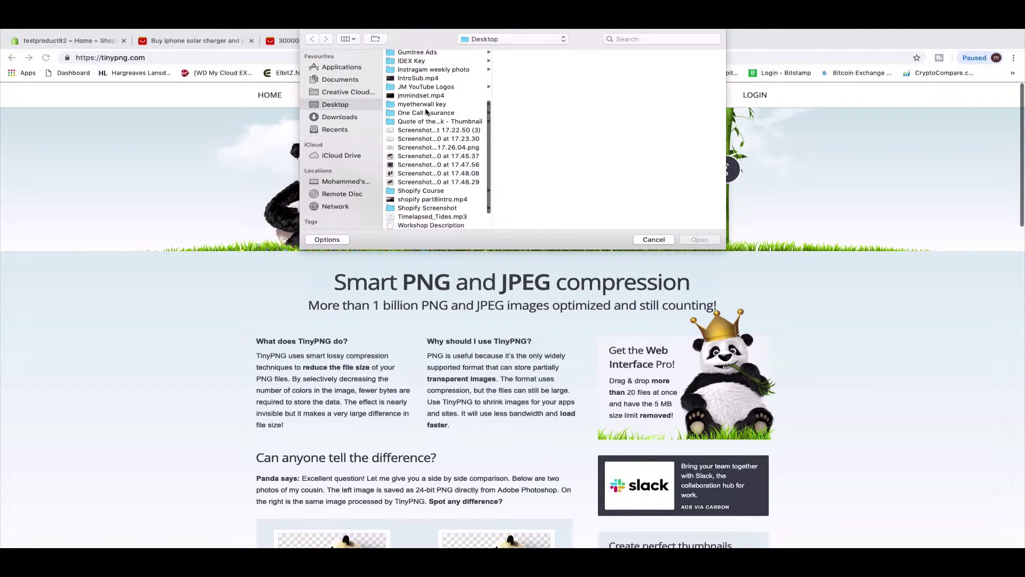
pyautogui.scroll(8, 425, 111)
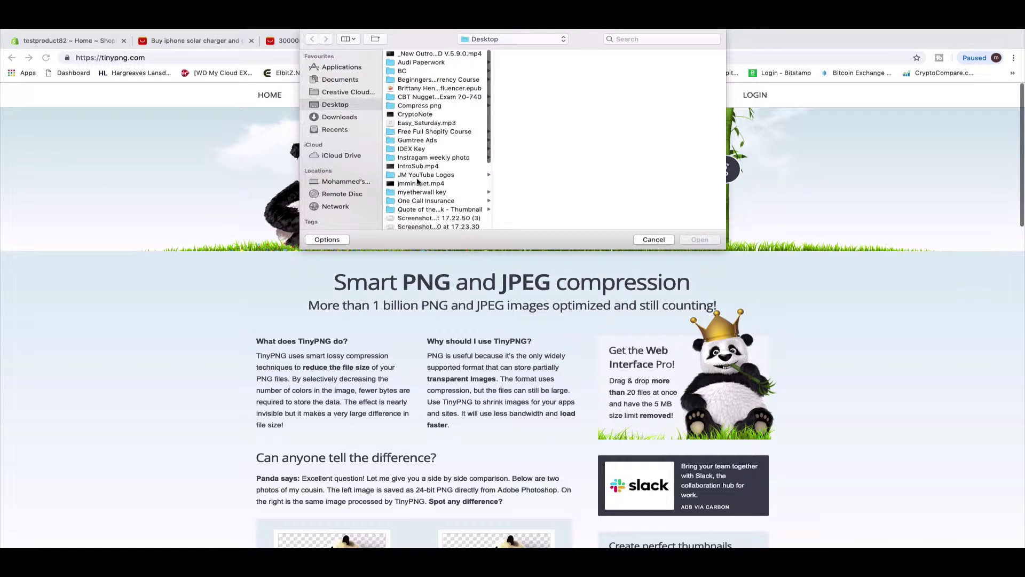
pyautogui.scroll(-10, 417, 181)
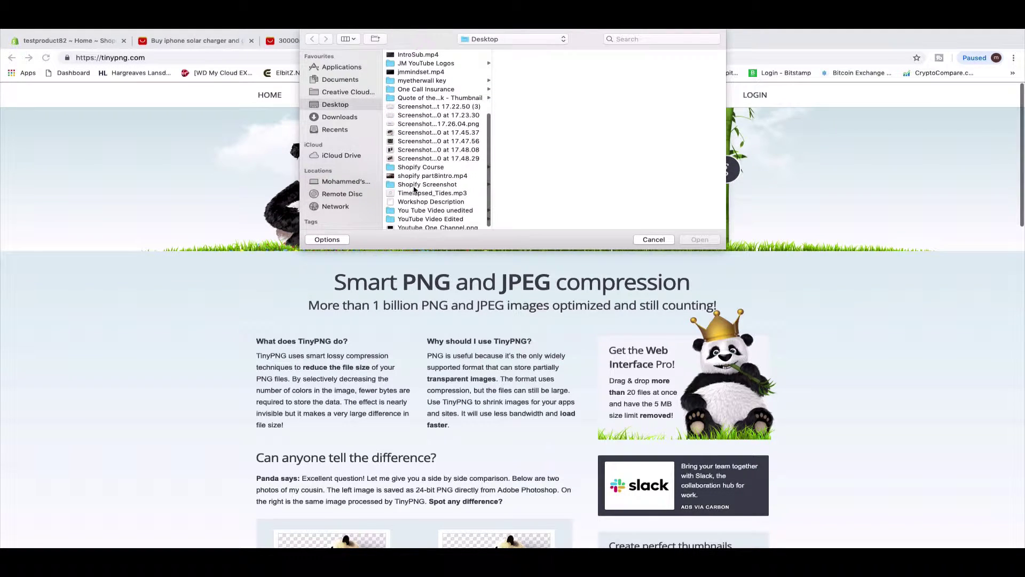
pyautogui.click(409, 187)
pyautogui.click(527, 56)
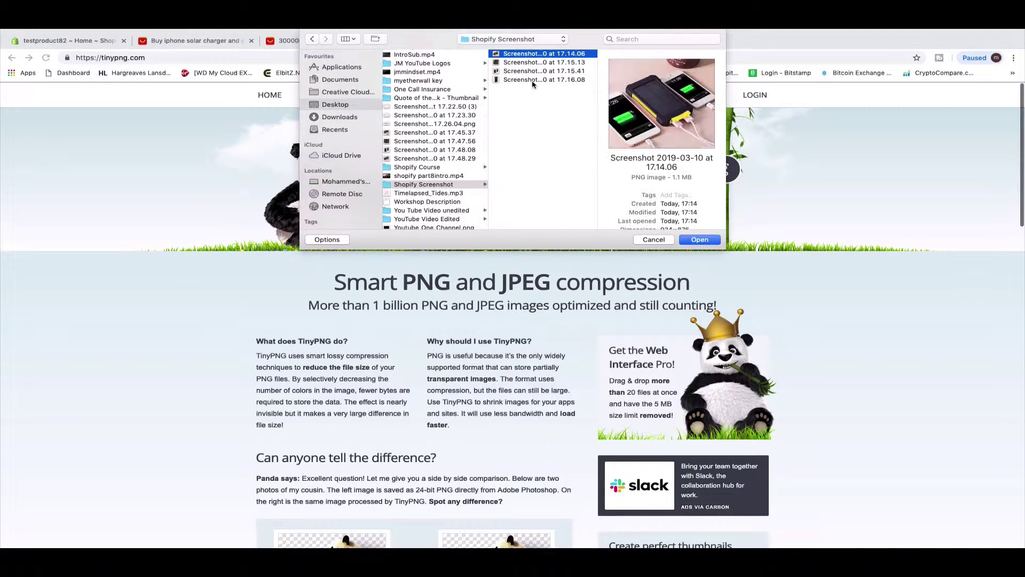
pyautogui.keyDown('shift'); pyautogui.click(532, 81); pyautogui.keyUp('shift')
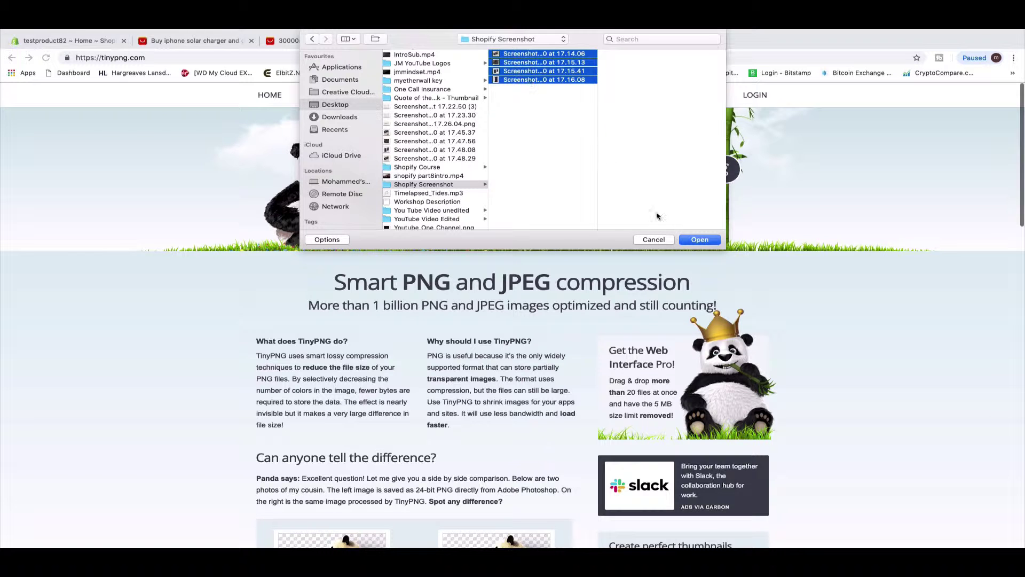
pyautogui.click(699, 240)
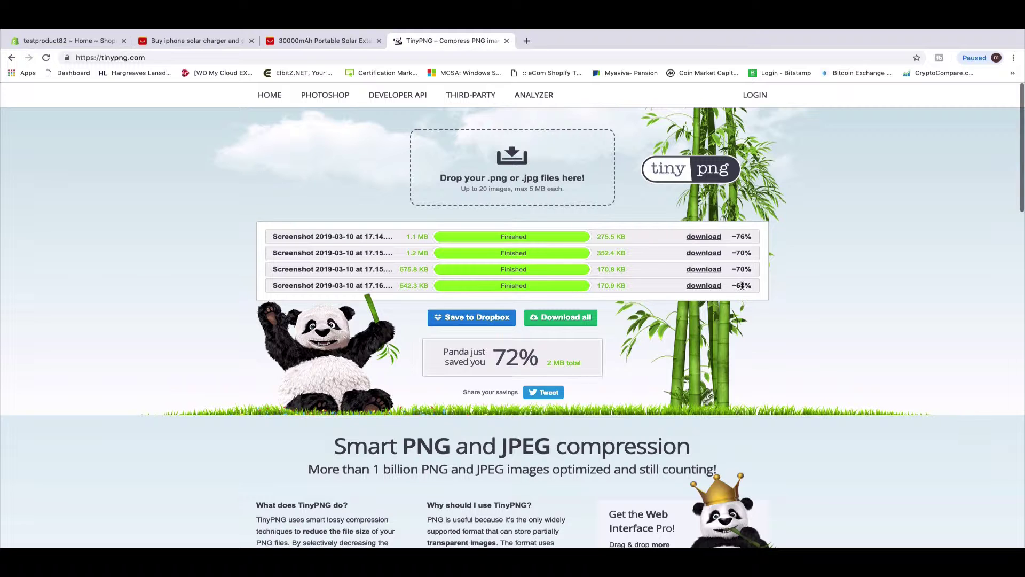
pyautogui.click(564, 320)
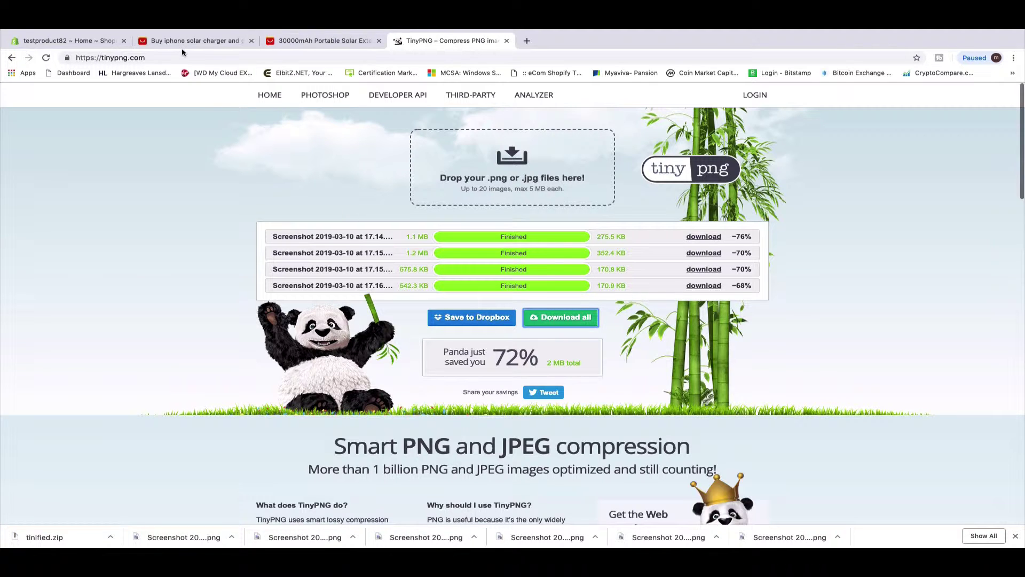
# Step: Switch to the Shopify admin and start a new product titled "Super Powerful 300000mAh WaterProof Solar Charger"
pyautogui.click(49, 38)
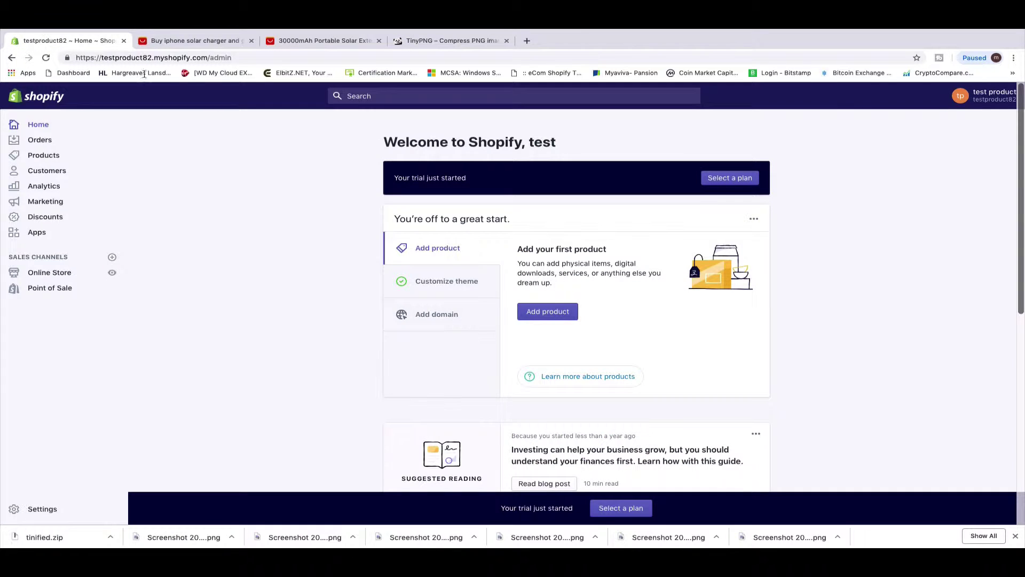
pyautogui.scroll(-1, 273, 195)
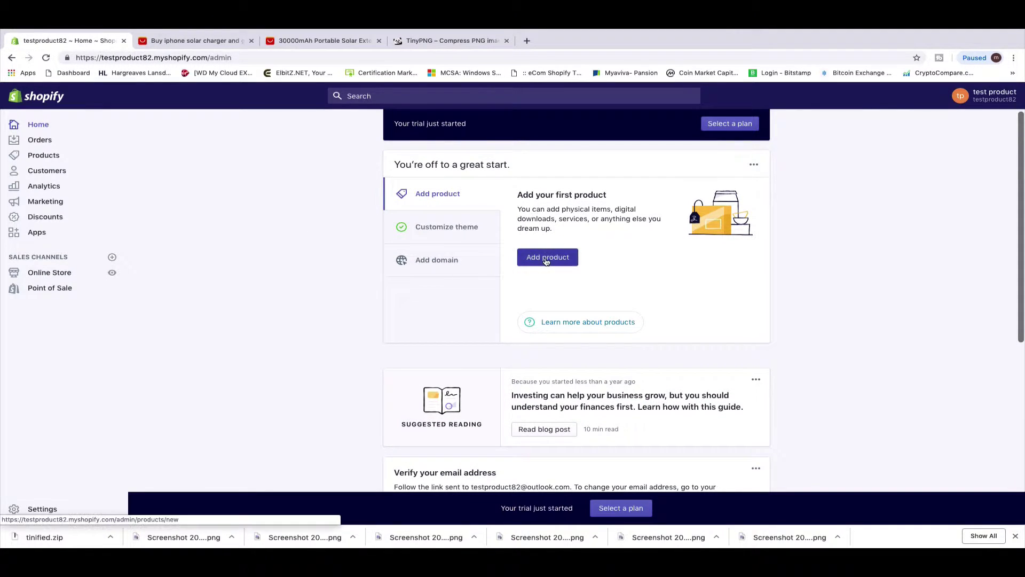
pyautogui.click(545, 260)
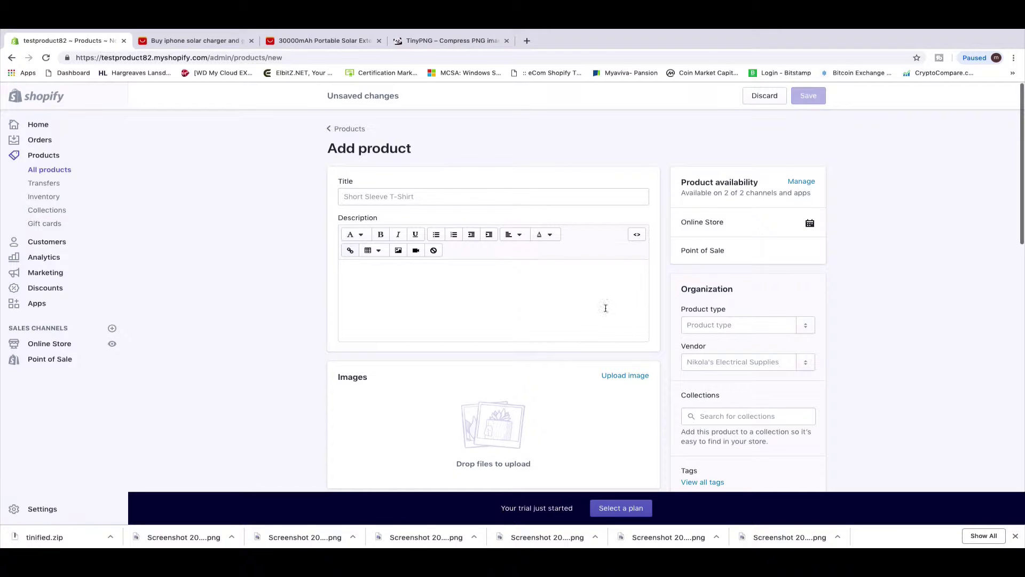
pyautogui.click(368, 197)
pyautogui.write('Super Powerful 300000mAh WaterProof Solar Charger')
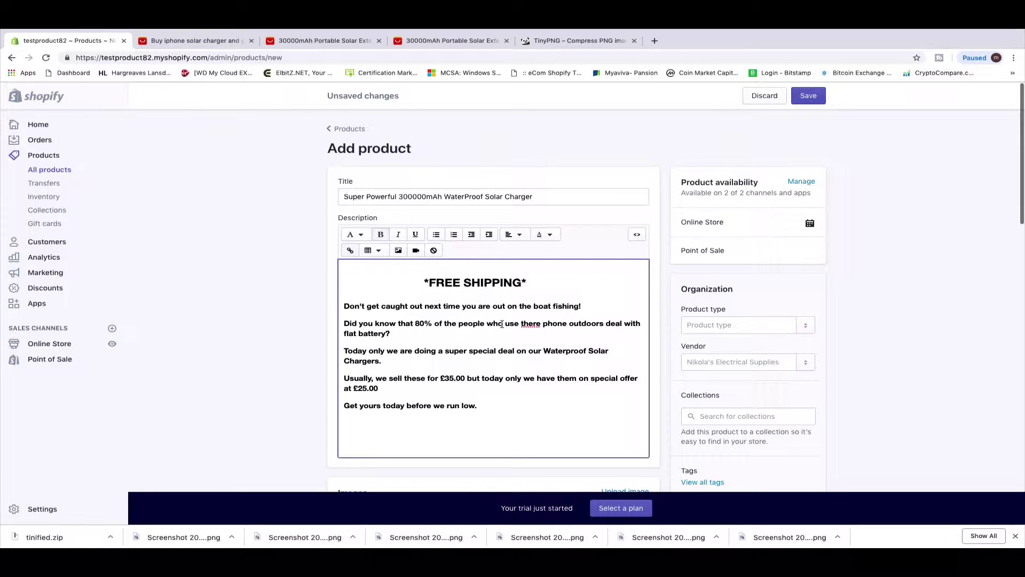
# Step: Remove the misused word "there" from the description sentence about people who use their phone outdoors
pyautogui.scroll(-1, 502, 324)
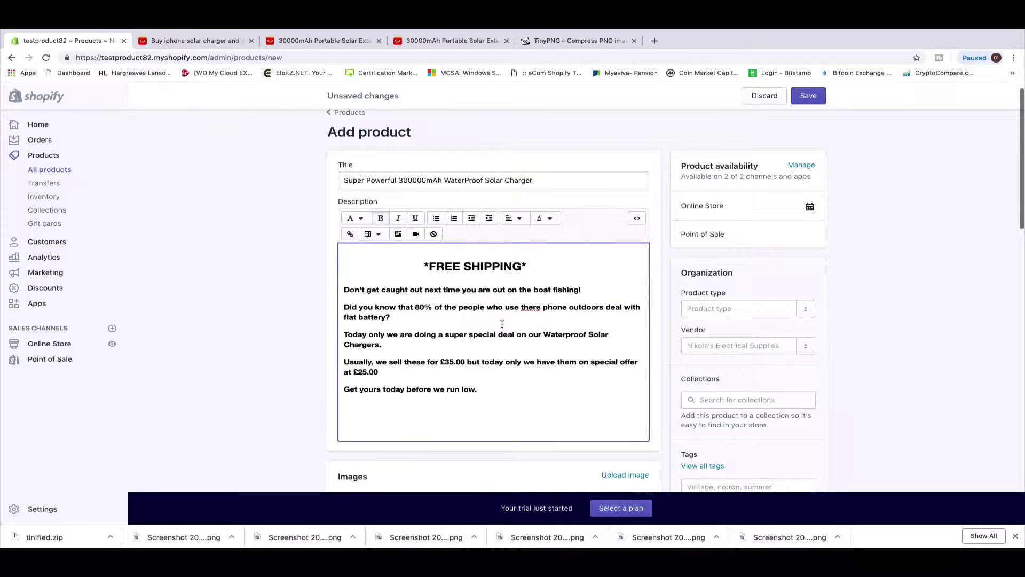
pyautogui.rightClick(531, 309)
pyautogui.click(544, 309)
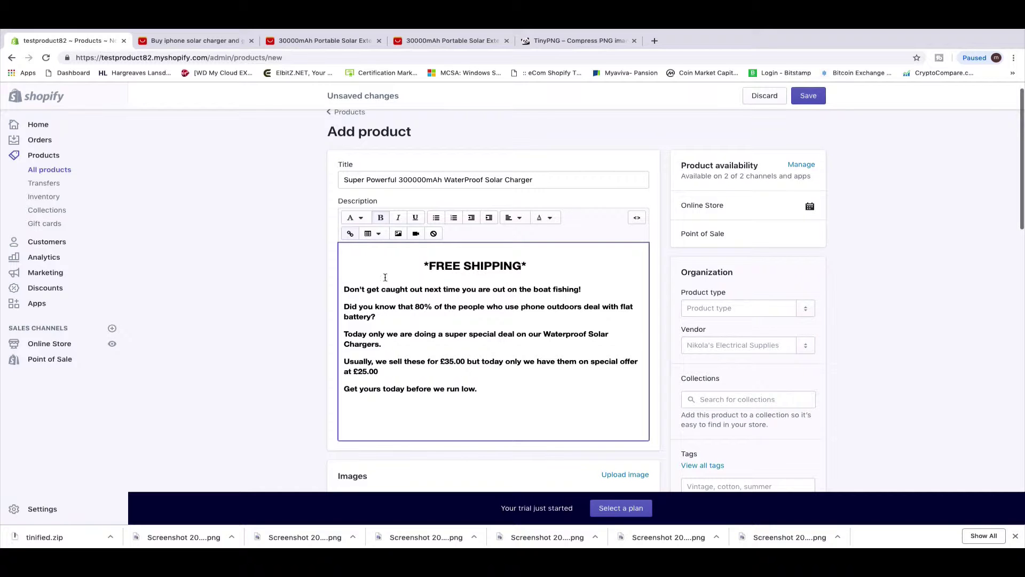
# Step: Reopen the ONLENY 30000mAh solar charger listing on AliExpress and review the features and specifications in its product description
pyautogui.click(195, 40)
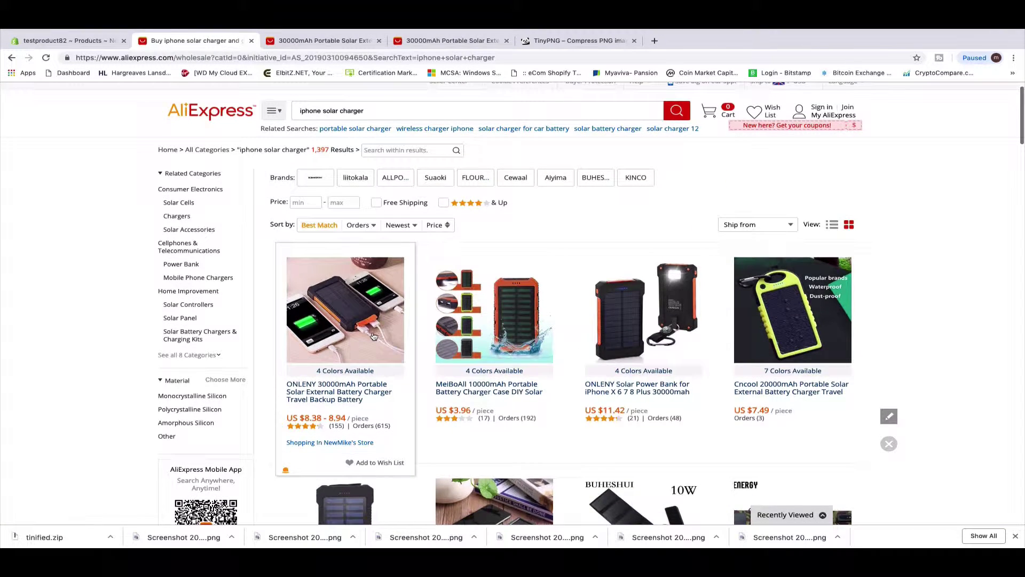
pyautogui.click(374, 336)
pyautogui.scroll(-15, 444, 283)
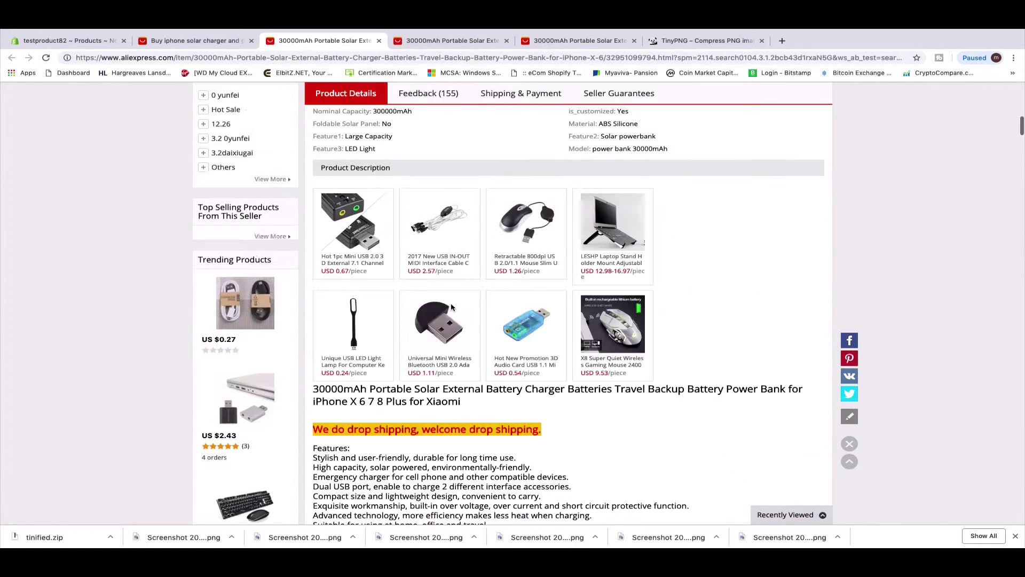
pyautogui.scroll(-6, 451, 307)
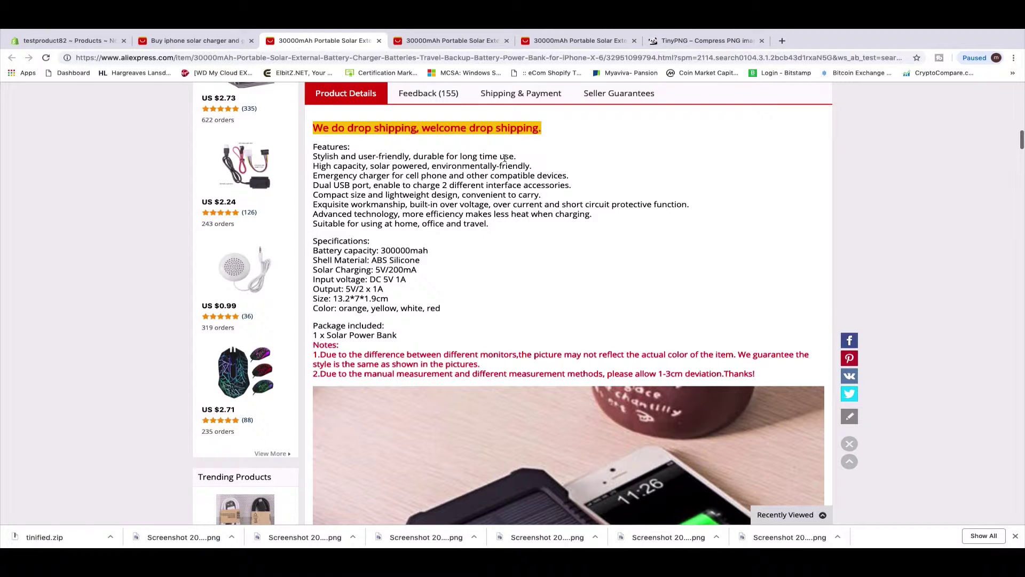
# Step: Return to the Shopify product and set the text colour of the *FREE SHIPPING* description heading to red
pyautogui.click(67, 41)
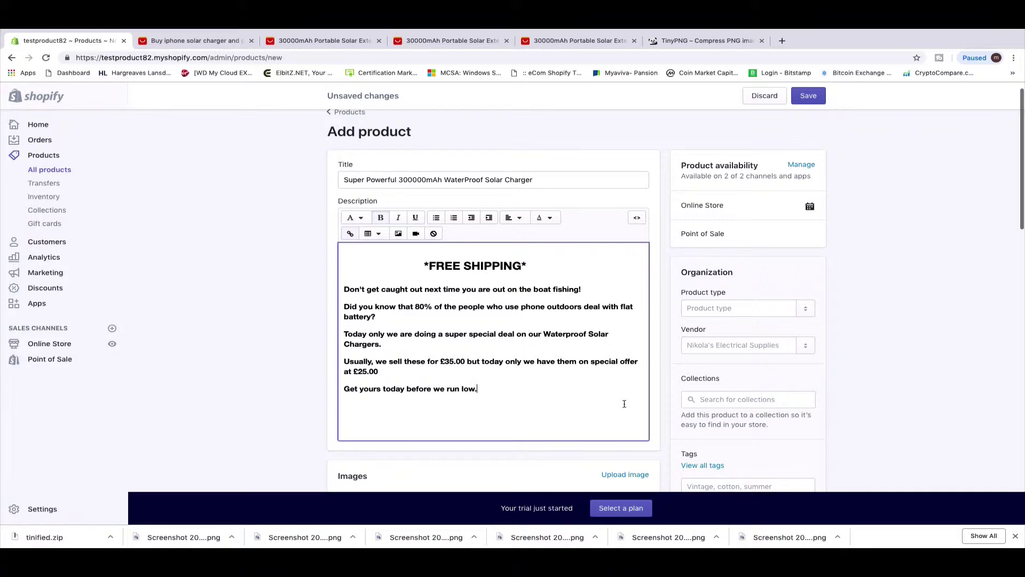
pyautogui.moveTo(535, 267); pyautogui.dragTo(413, 266)
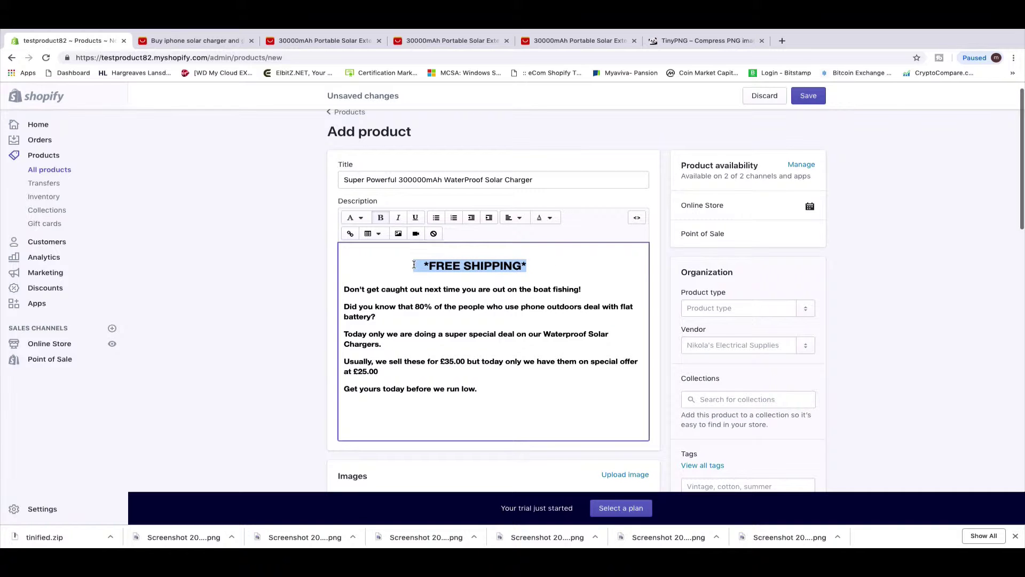
pyautogui.click(551, 218)
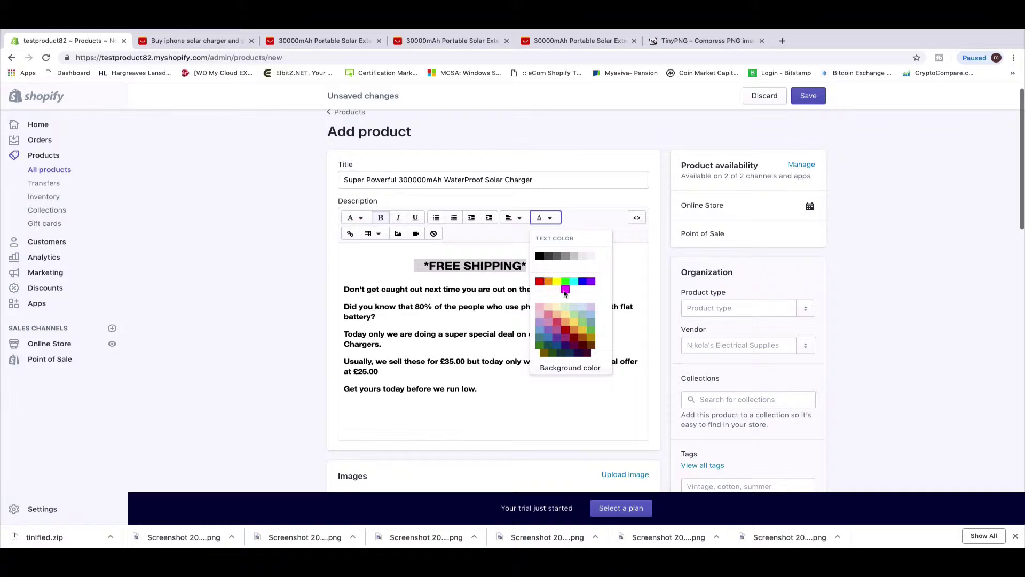
pyautogui.click(548, 281)
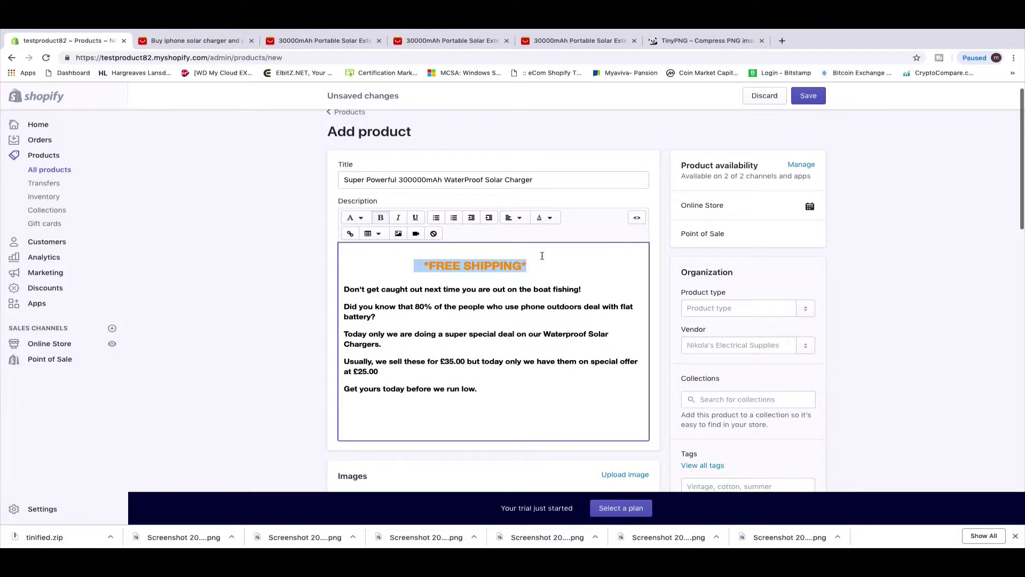
pyautogui.click(550, 219)
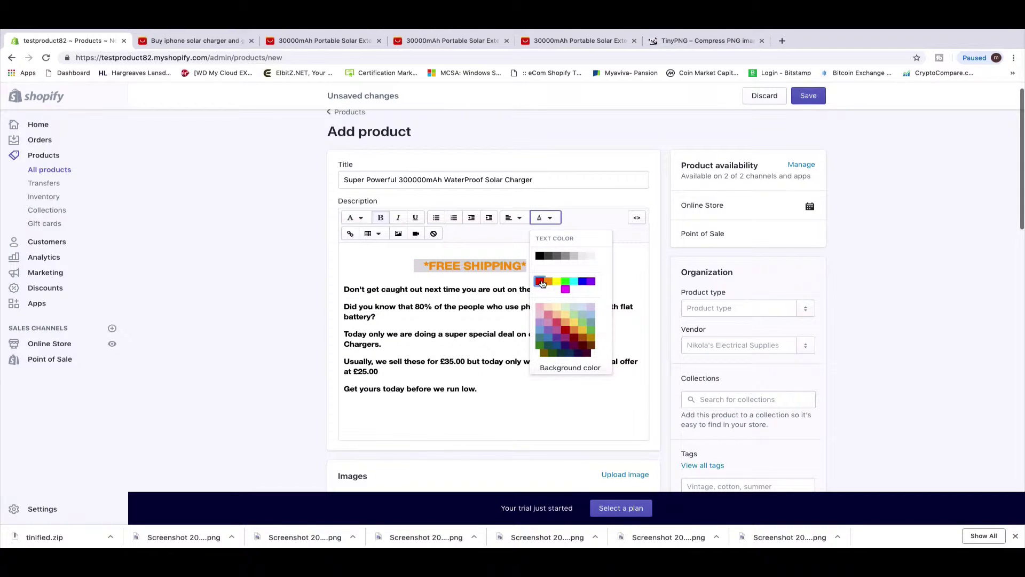
pyautogui.click(541, 280)
pyautogui.click(518, 317)
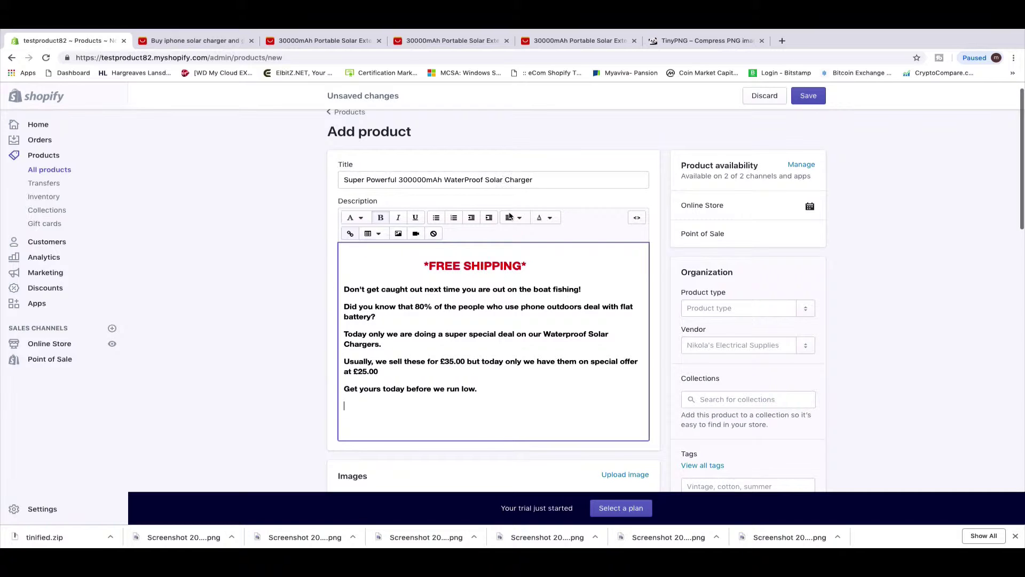
# Step: Save the new product and view its storefront page, checking the title, purchase options and description
pyautogui.click(812, 100)
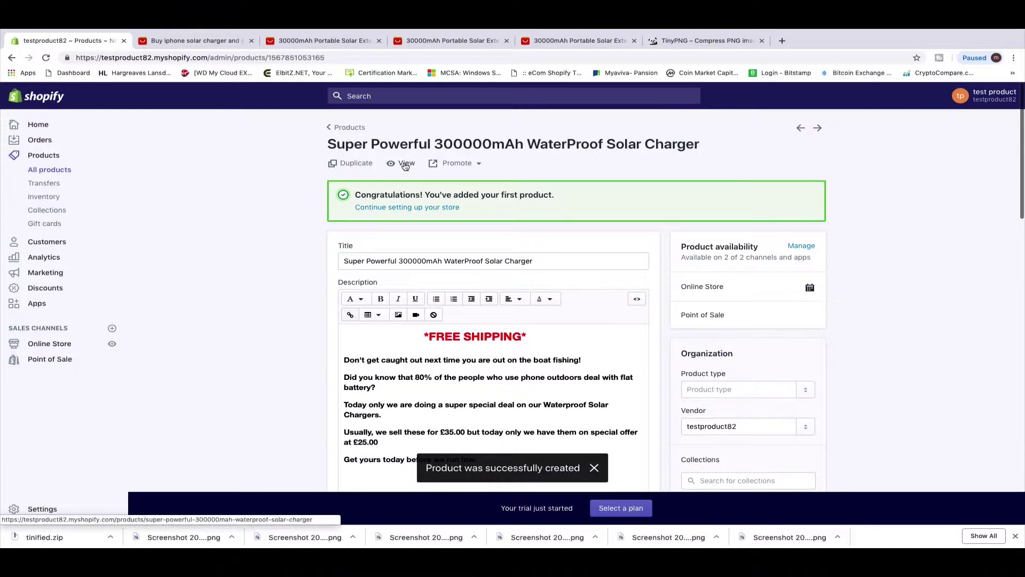
pyautogui.click(405, 164)
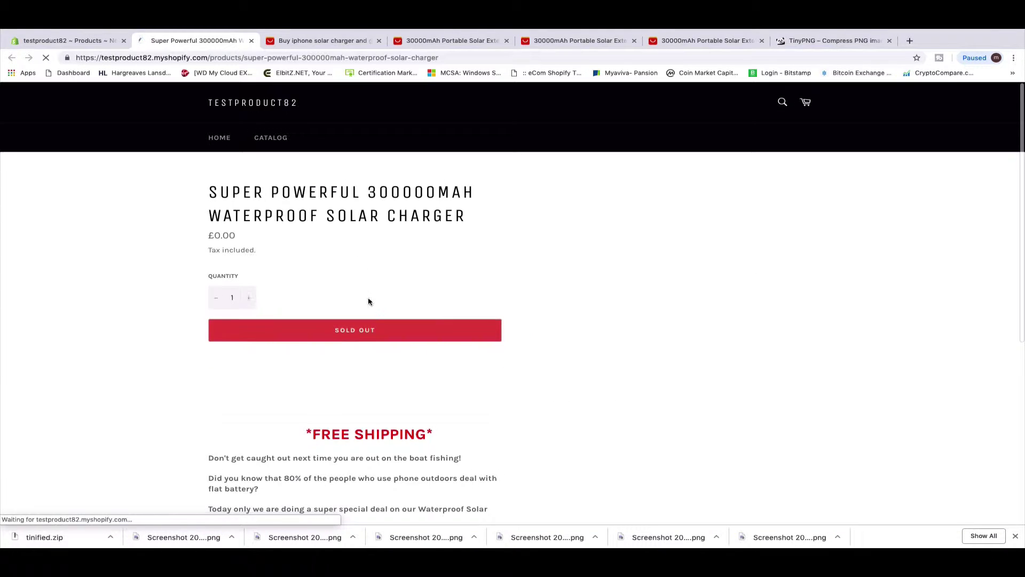
pyautogui.scroll(-2, 380, 327)
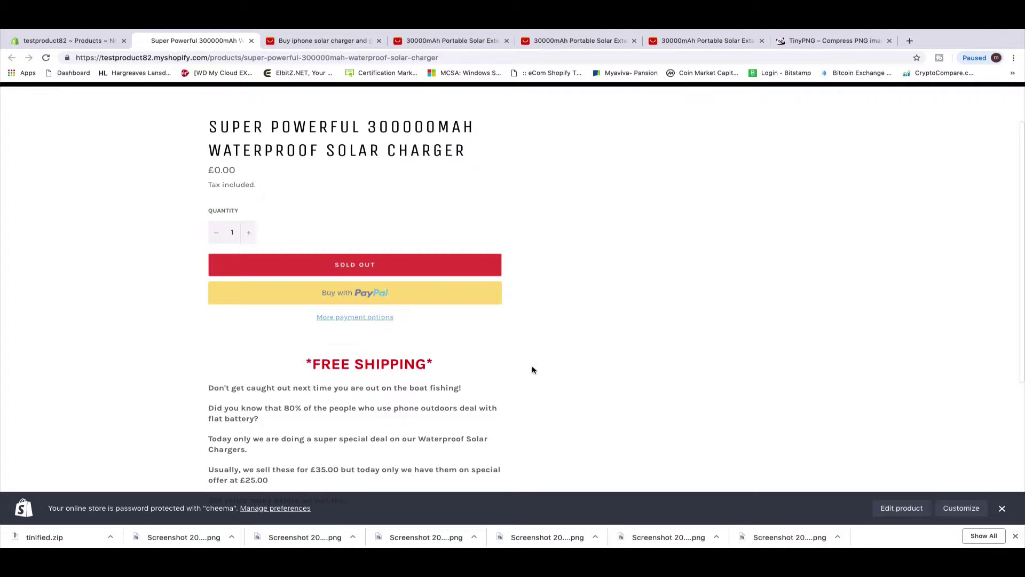
pyautogui.scroll(-2, 485, 358)
pyautogui.scroll(5, 484, 357)
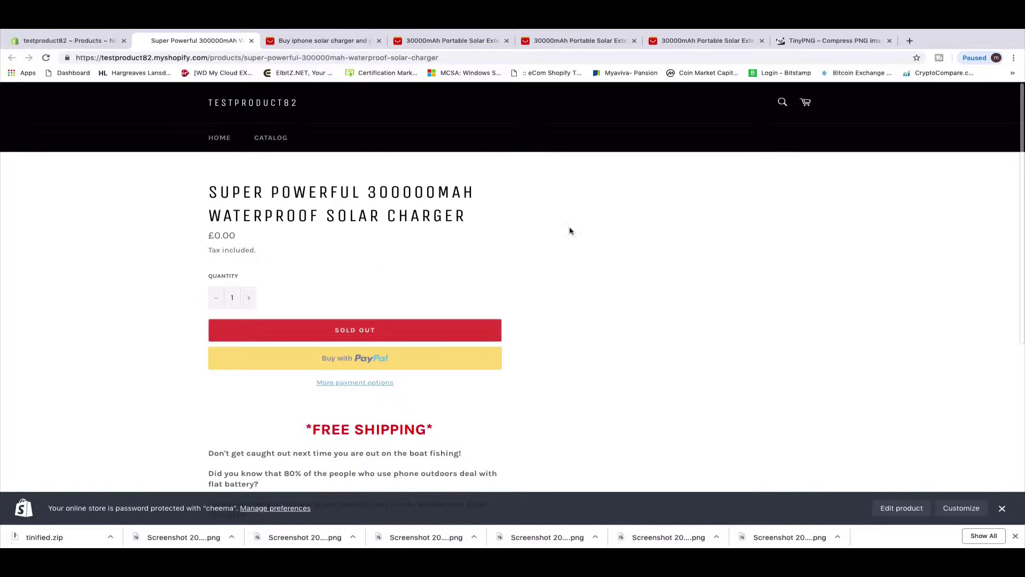
pyautogui.scroll(-2, 329, 283)
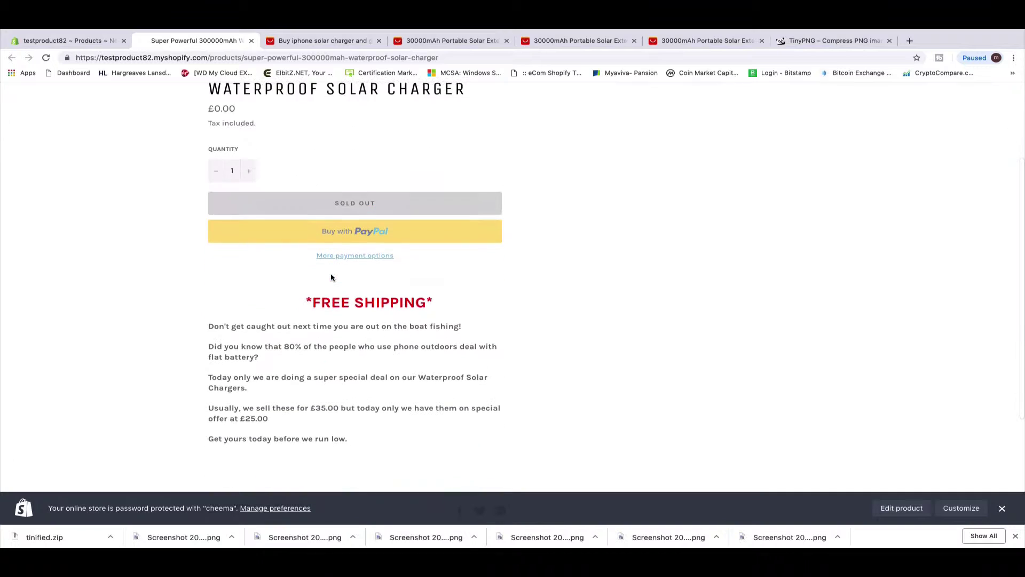
pyautogui.scroll(2, 313, 298)
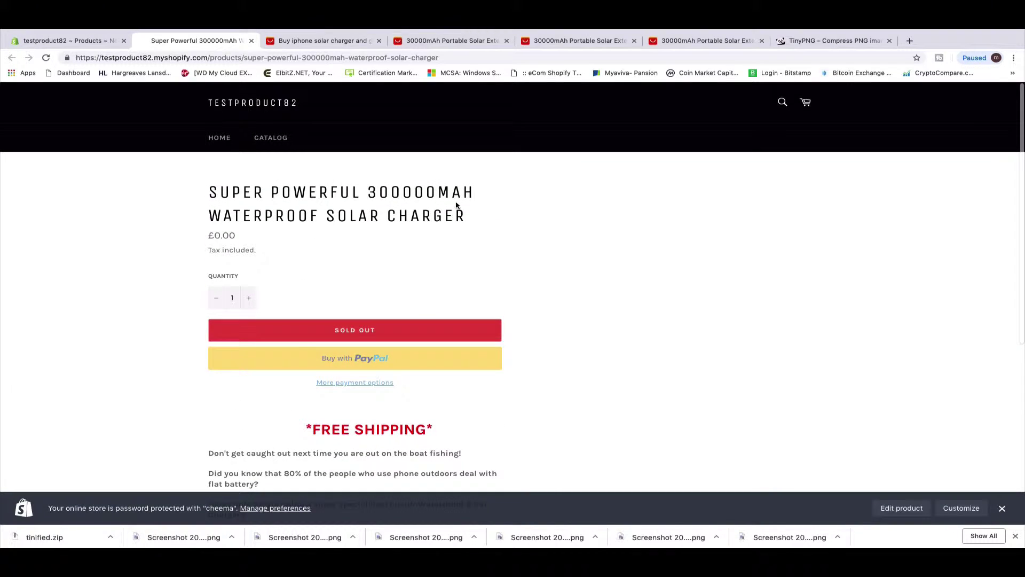
# Step: Examine the product's storefront page, reading the *FREE SHIPPING* description and the purchase area above it
pyautogui.scroll(-5, 384, 359)
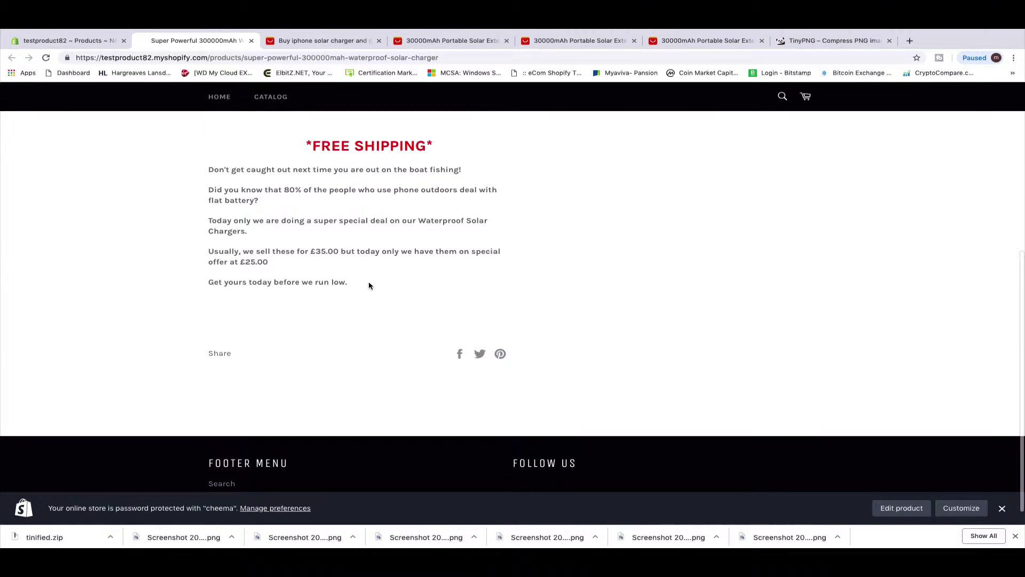
pyautogui.scroll(3, 368, 286)
pyautogui.scroll(2, 369, 282)
pyautogui.scroll(-5, 201, 296)
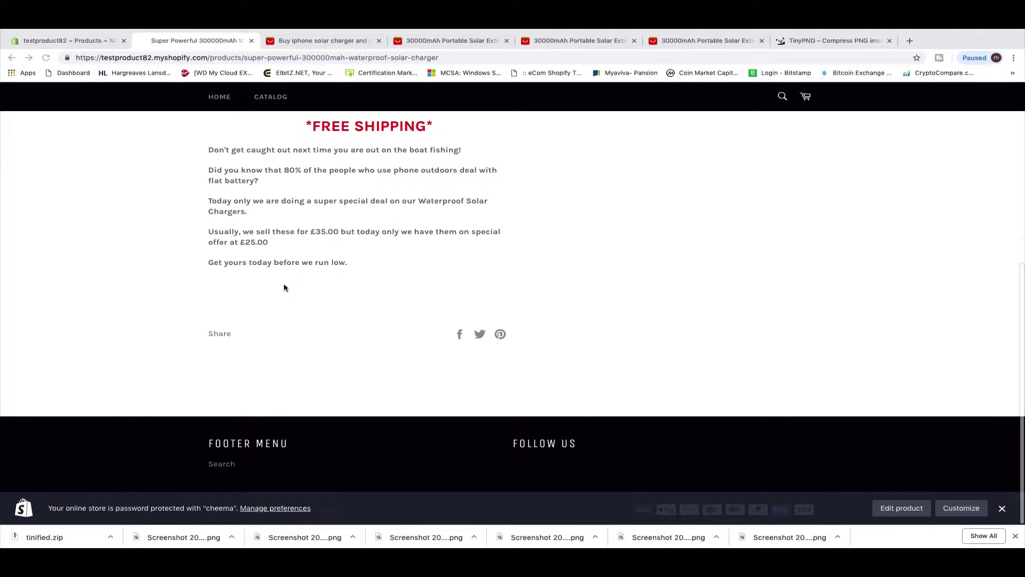
pyautogui.scroll(3, 284, 289)
pyautogui.scroll(-2, 280, 289)
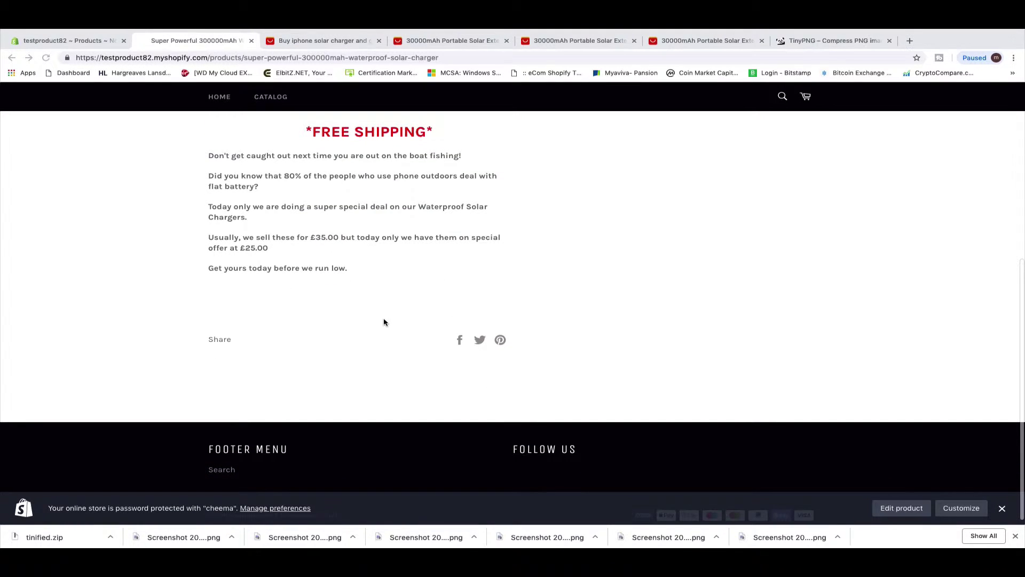
pyautogui.scroll(2, 295, 295)
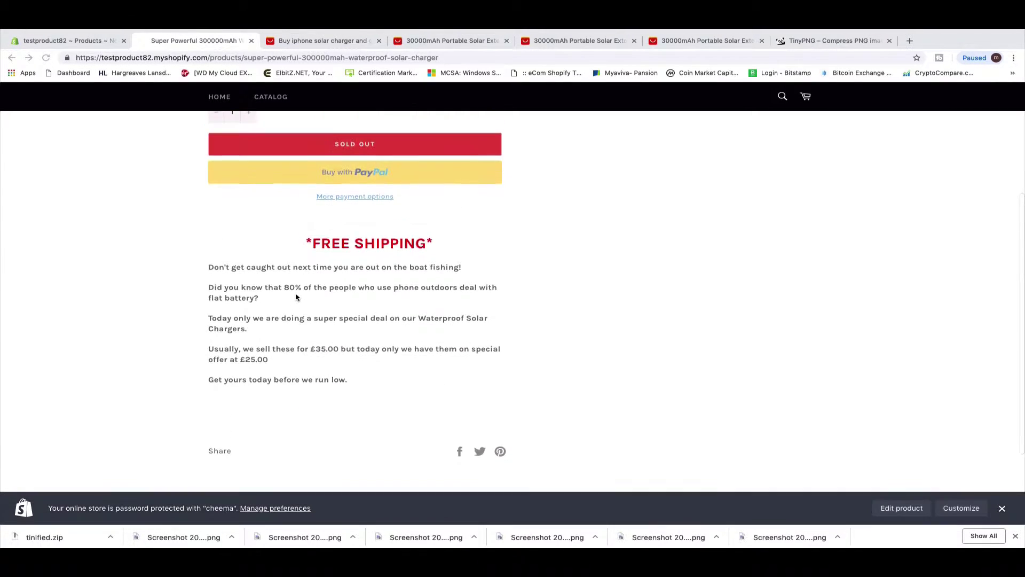
pyautogui.scroll(4, 295, 296)
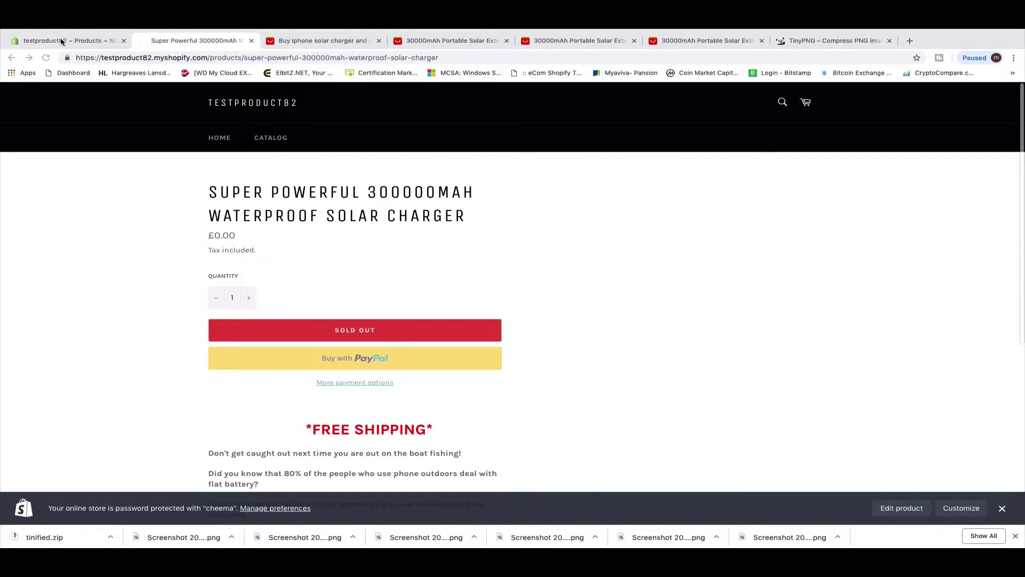
# Step: Return to the product editor, start inserting an image at the empty end of the description, and check the uploaded and product image sources
pyautogui.click(61, 41)
pyautogui.scroll(-5, 406, 302)
pyautogui.click(395, 302)
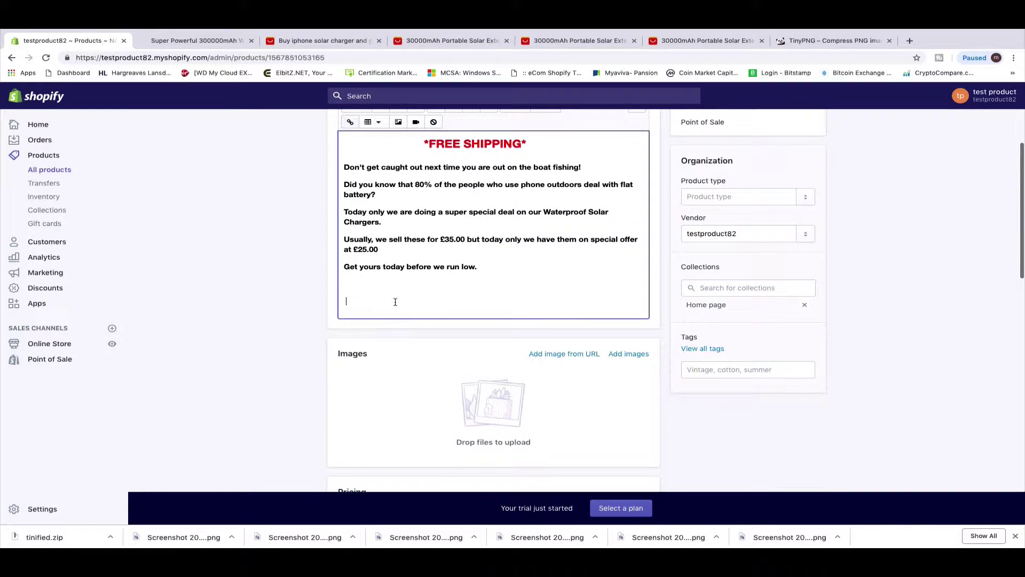
pyautogui.scroll(1, 423, 217)
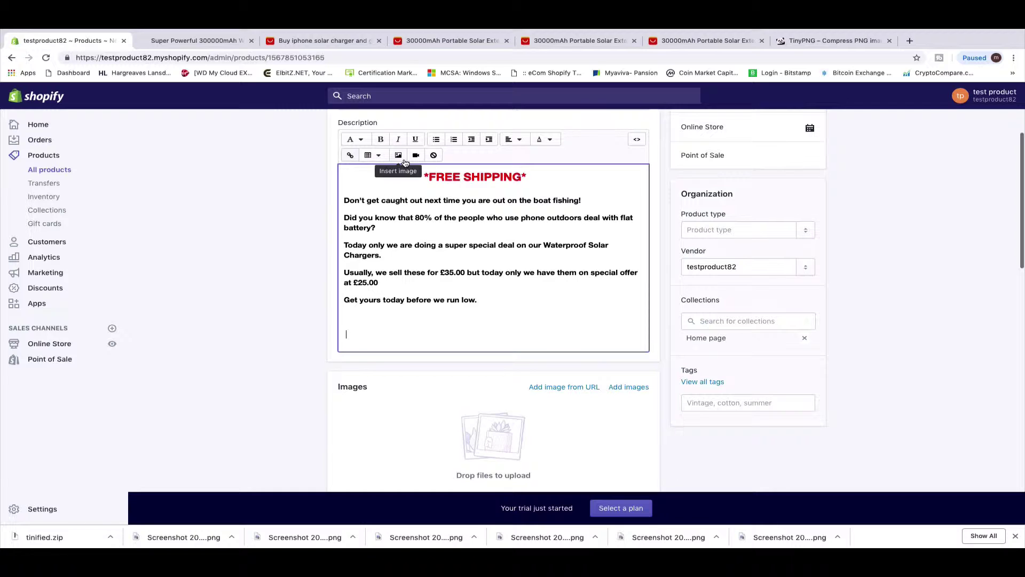
pyautogui.click(400, 155)
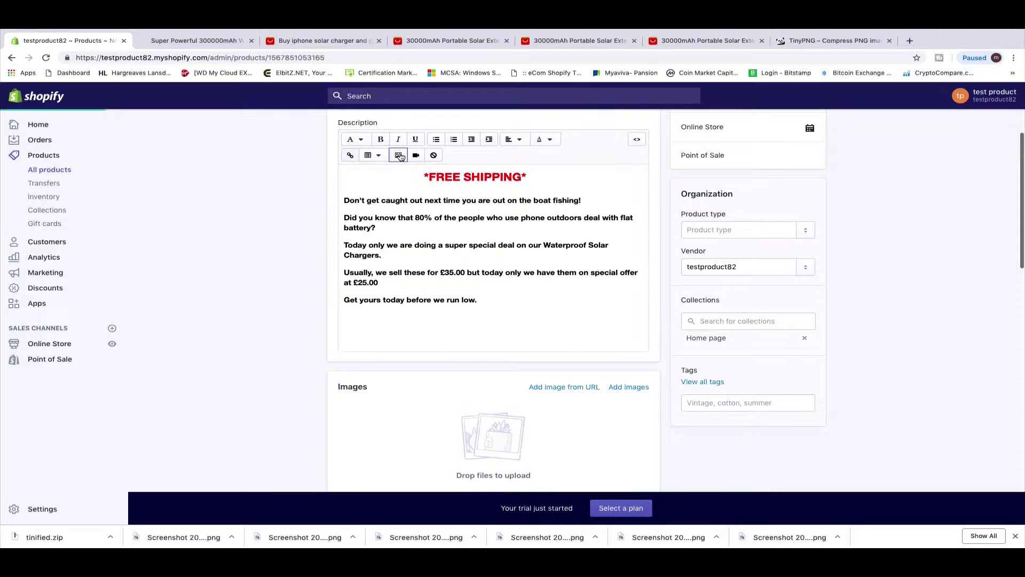
pyautogui.click(400, 156)
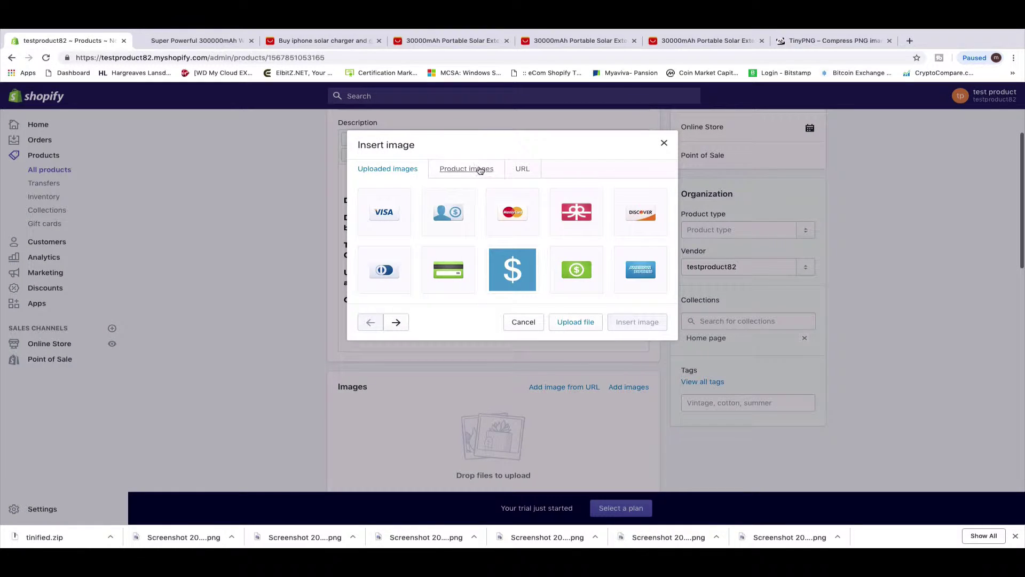
pyautogui.click(467, 170)
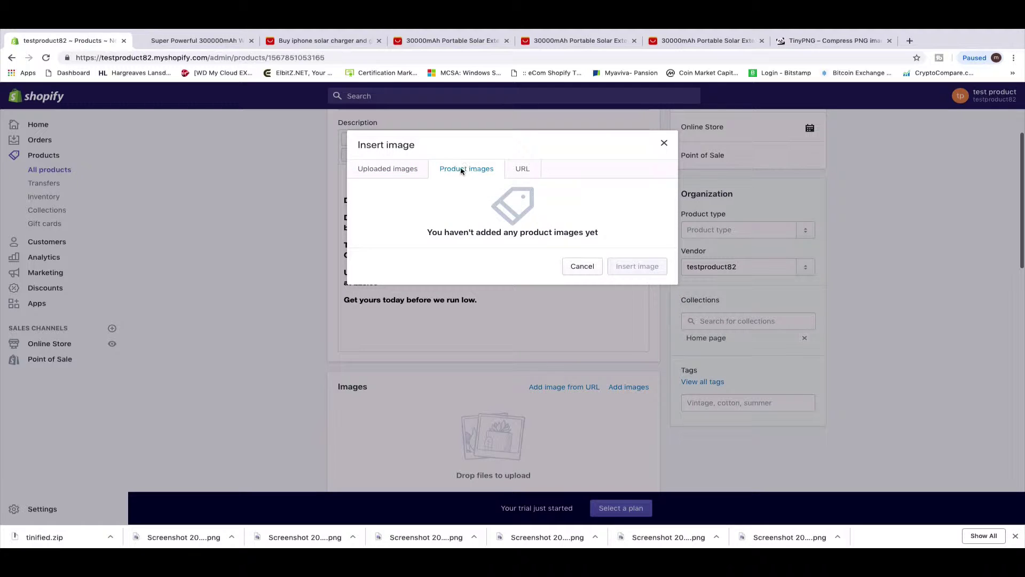
pyautogui.click(399, 169)
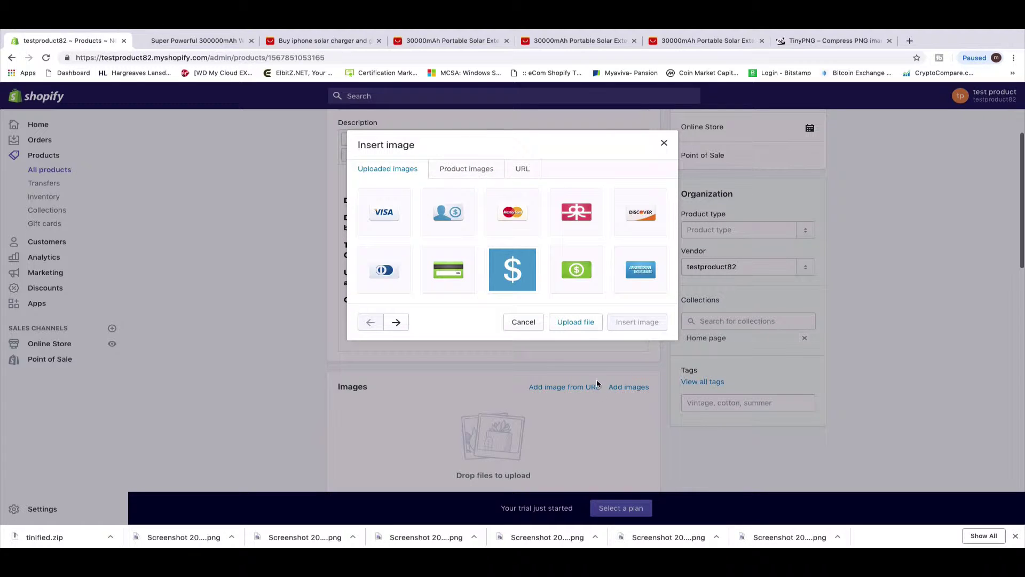
# Step: Upload the Safe Shopping Guaranteed picture, Screenshot 2019-03-10 at 17.26.04.png, from the Desktop to the store's uploaded images
pyautogui.click(573, 323)
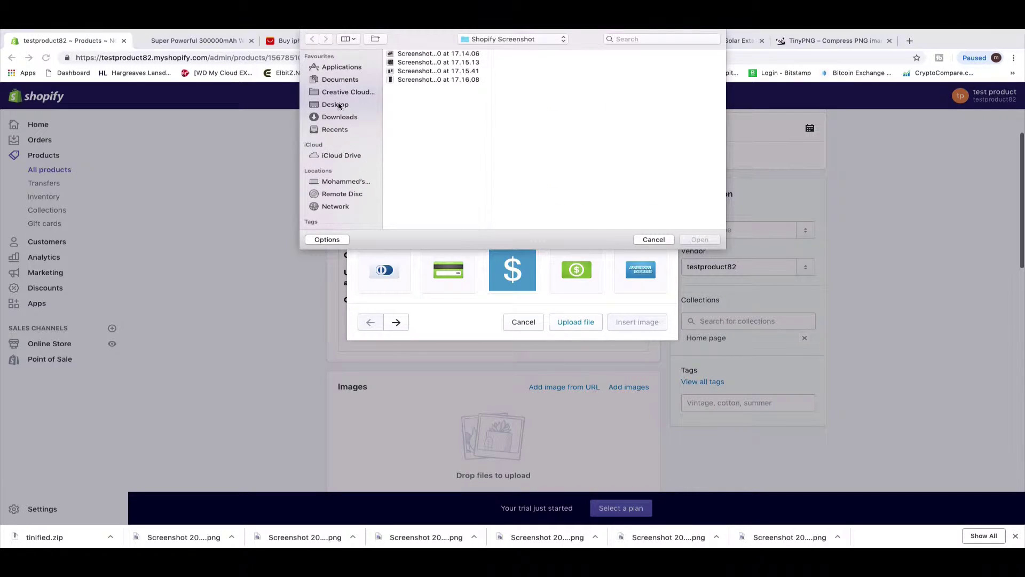
pyautogui.click(336, 104)
pyautogui.scroll(-5, 462, 211)
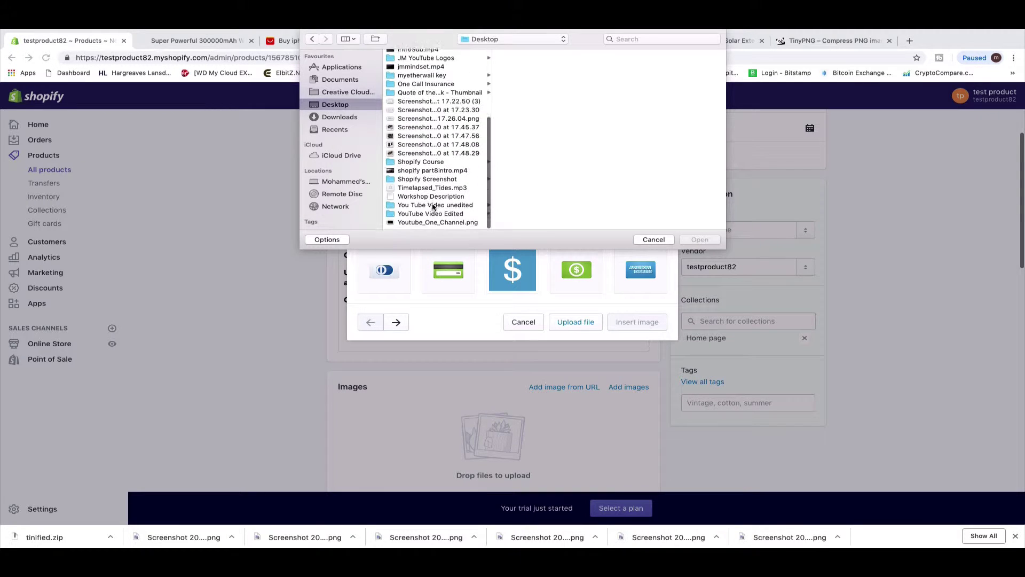
pyautogui.click(413, 123)
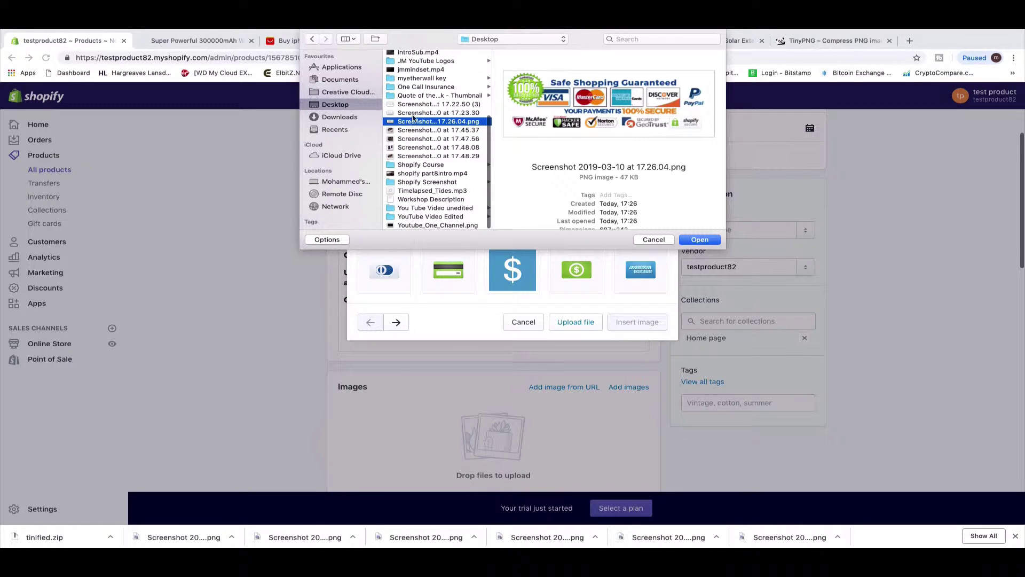
pyautogui.click(700, 240)
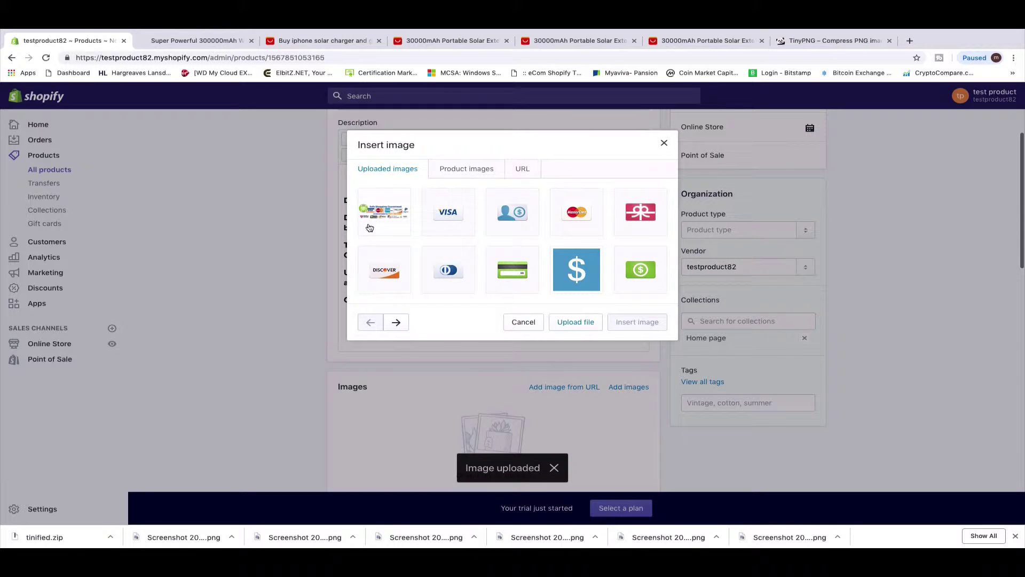
pyautogui.click(664, 142)
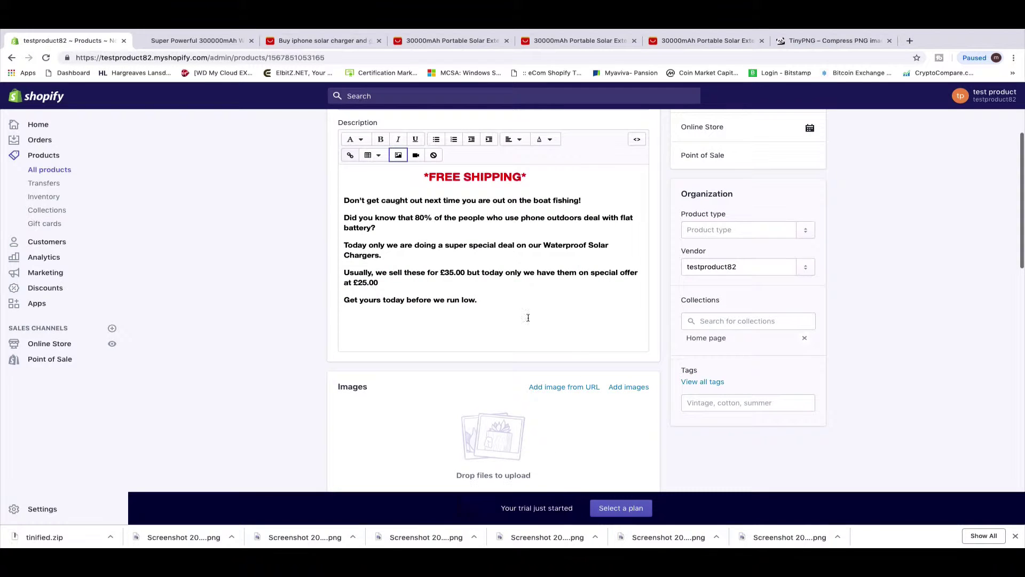
# Step: Insert the uploaded Safe Shopping Guaranteed image at Large (480x480) size below the last line of the description
pyautogui.scroll(-2, 453, 322)
pyautogui.scroll(1, 444, 319)
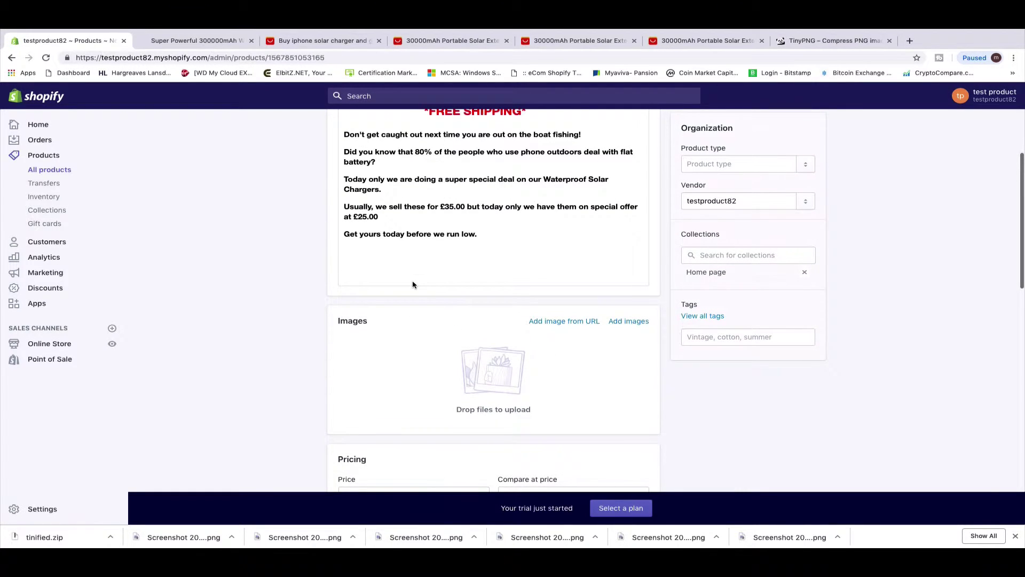
pyautogui.scroll(5, 427, 259)
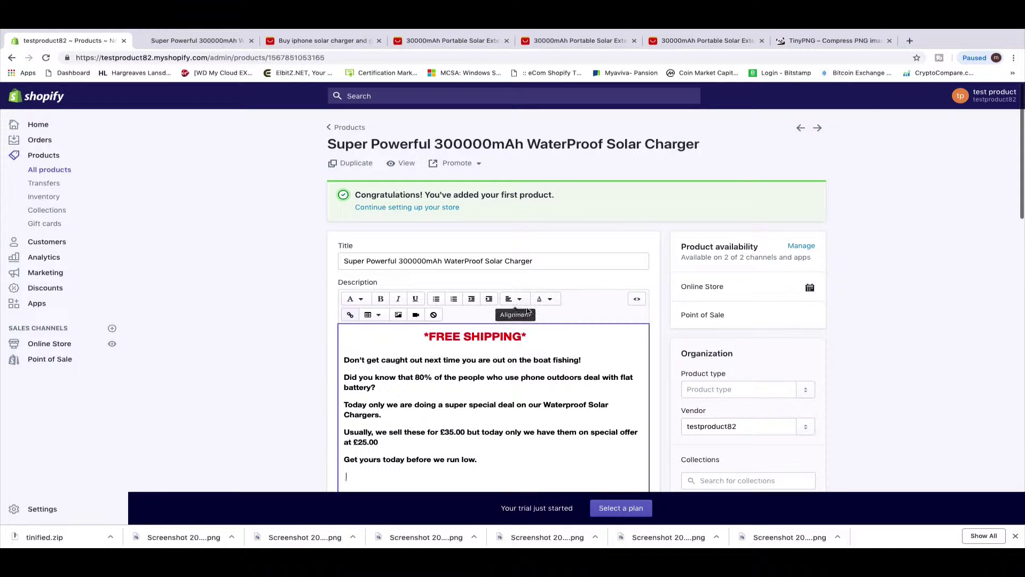
pyautogui.click(398, 315)
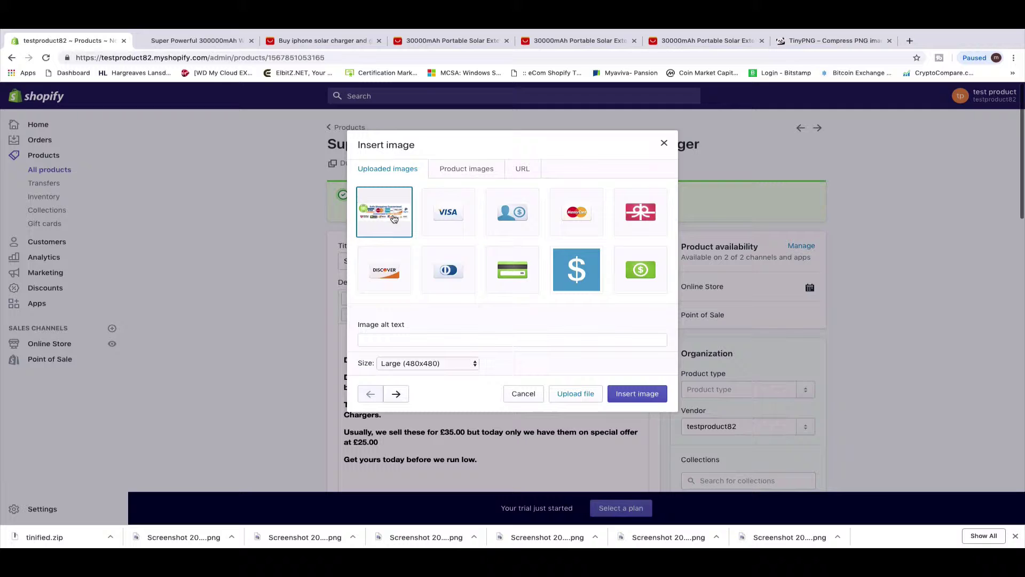
pyautogui.click(634, 395)
pyautogui.scroll(-1, 577, 401)
pyautogui.scroll(-2, 393, 401)
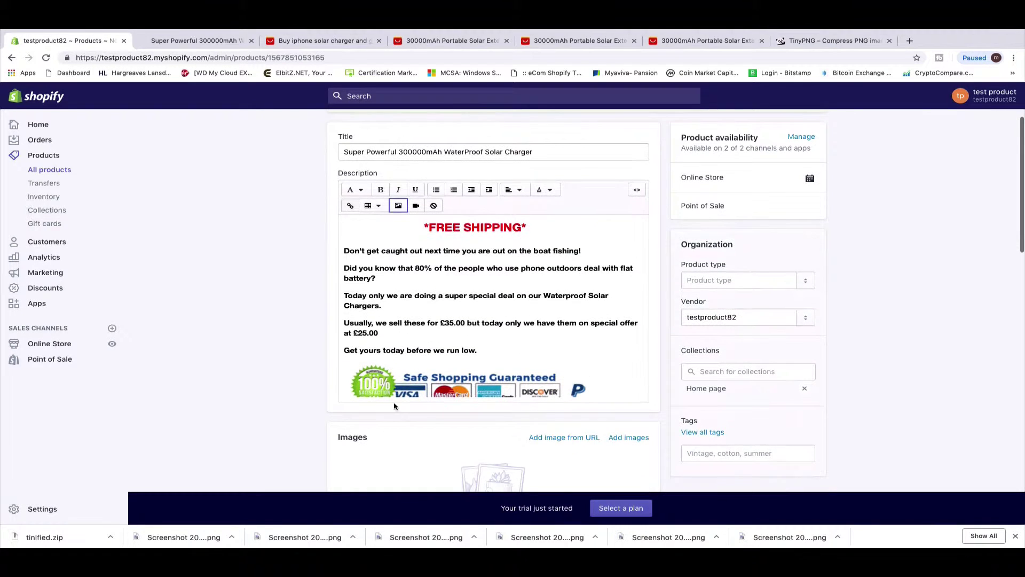
pyautogui.scroll(-1, 422, 390)
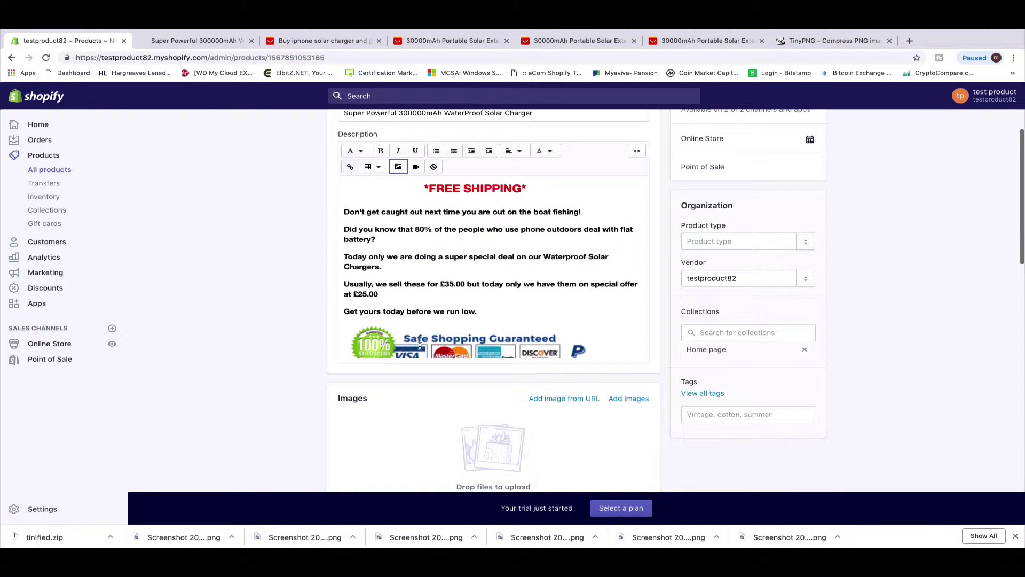
# Step: Preview the product on the storefront to check the end of its description, and close the preview
pyautogui.scroll(3, 399, 331)
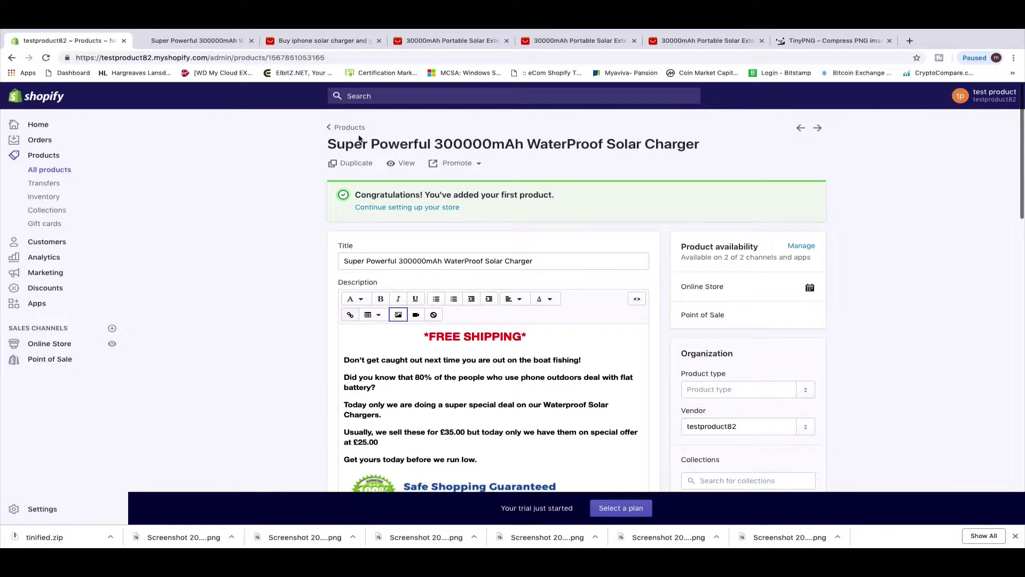
pyautogui.click(406, 163)
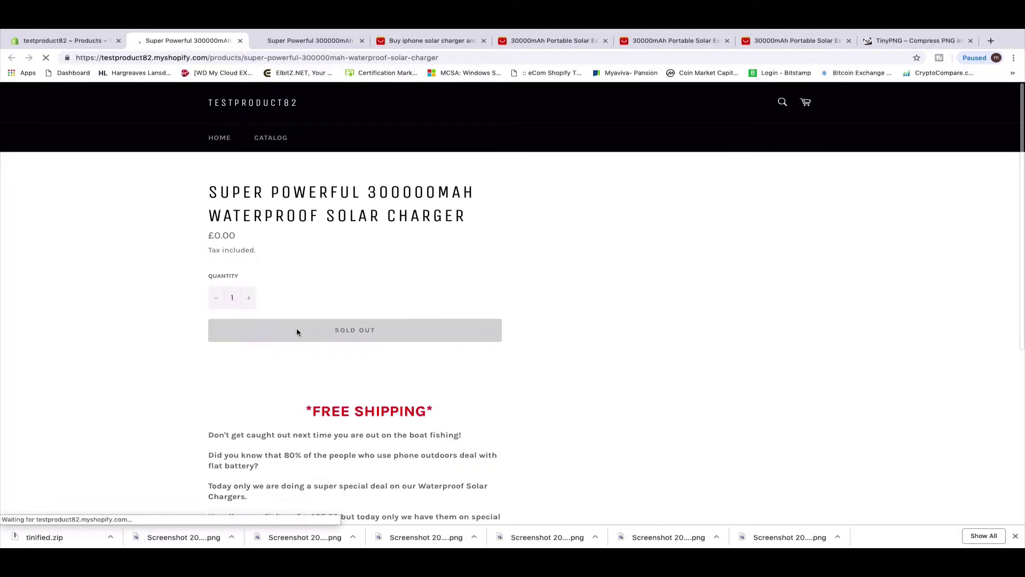
pyautogui.scroll(-5, 296, 331)
pyautogui.scroll(5, 291, 335)
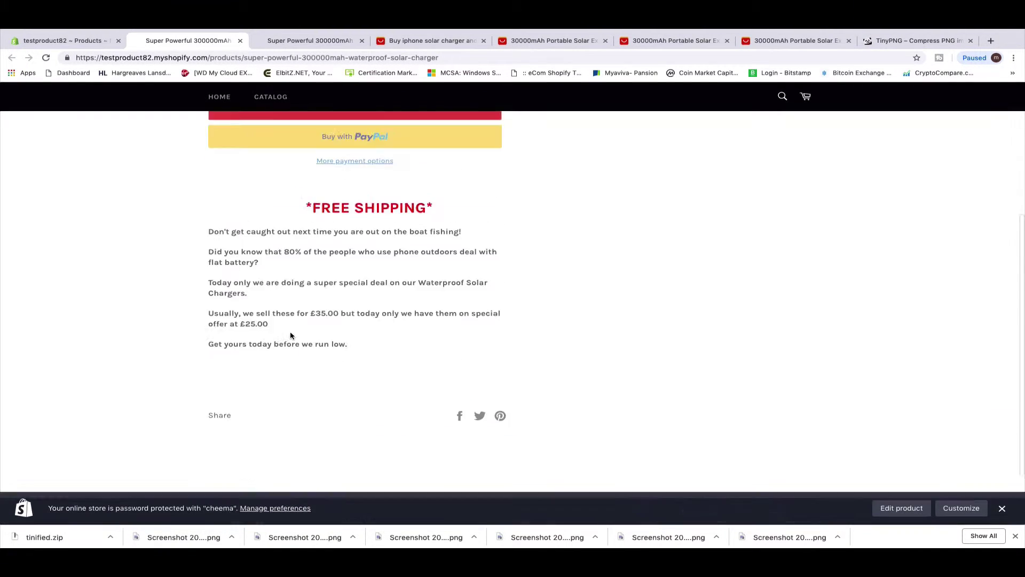
pyautogui.click(239, 42)
# Step: Enlarge the description editor and inspect the whole Safe Shopping Guaranteed image below the text
pyautogui.scroll(-3, 462, 346)
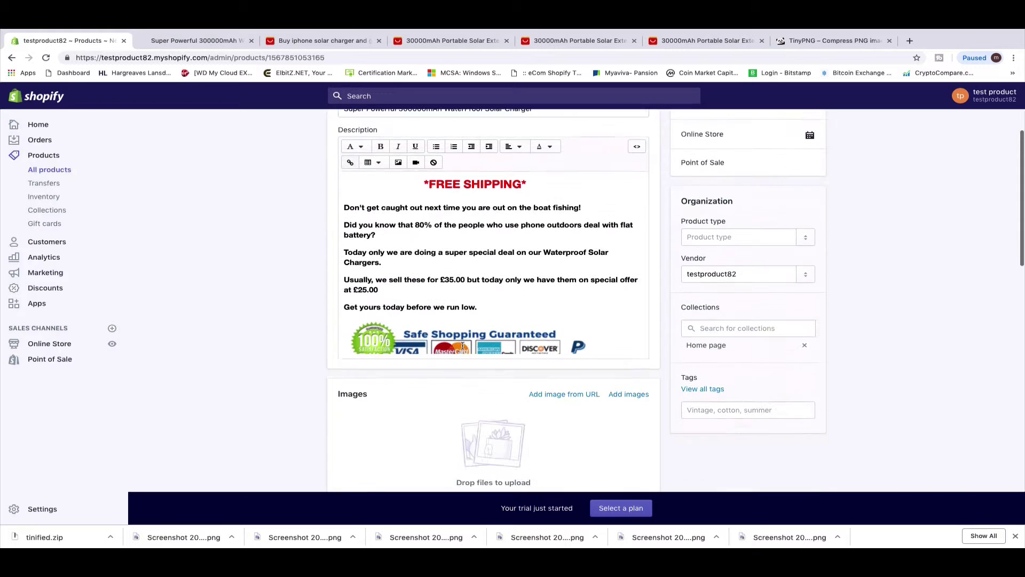
pyautogui.scroll(3, 681, 259)
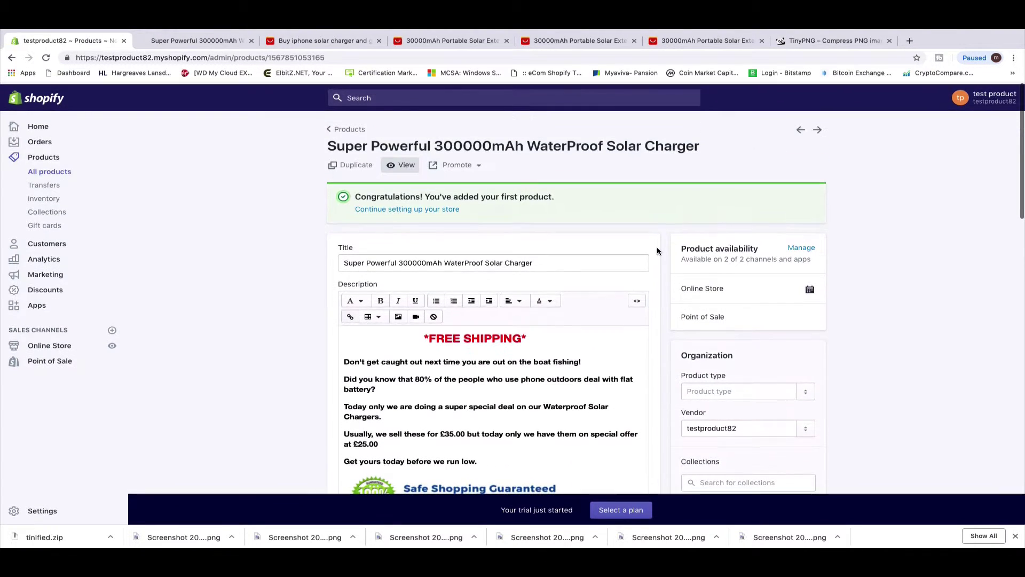
pyautogui.scroll(-5, 635, 252)
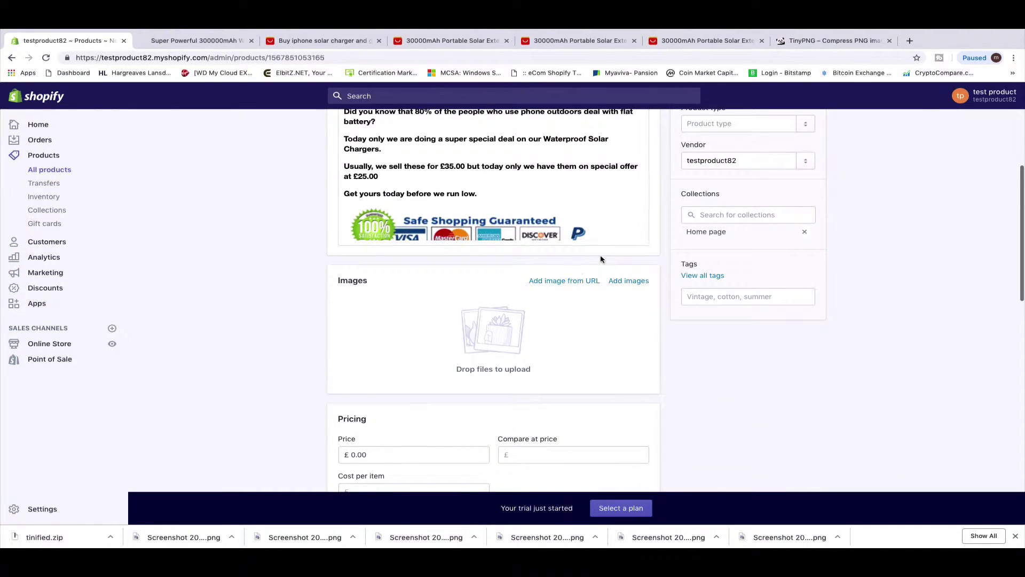
pyautogui.click(595, 238)
pyautogui.click(629, 260)
pyautogui.scroll(-1, 625, 267)
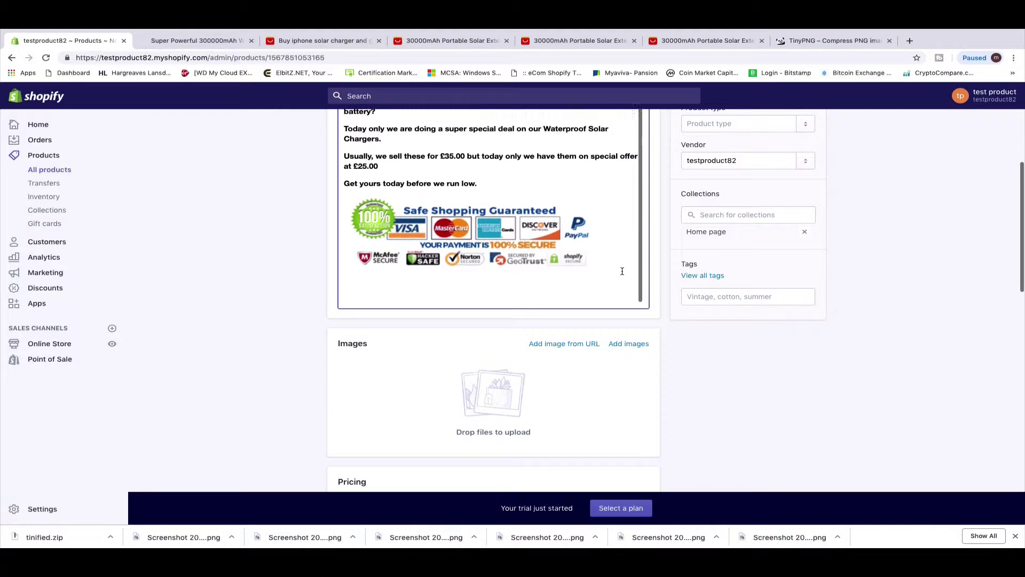
pyautogui.scroll(1, 621, 271)
pyautogui.scroll(5, 622, 271)
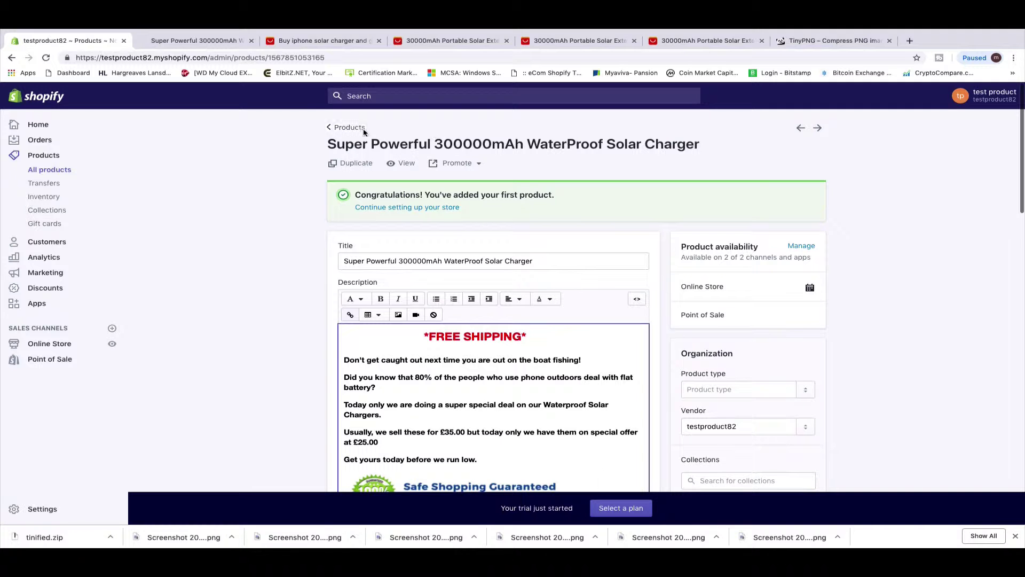
# Step: Look through the product form down to its inventory section, and reopen the storefront preview to check the description for the badge image
pyautogui.scroll(-3, 616, 251)
pyautogui.scroll(3, 617, 267)
pyautogui.scroll(-3, 618, 289)
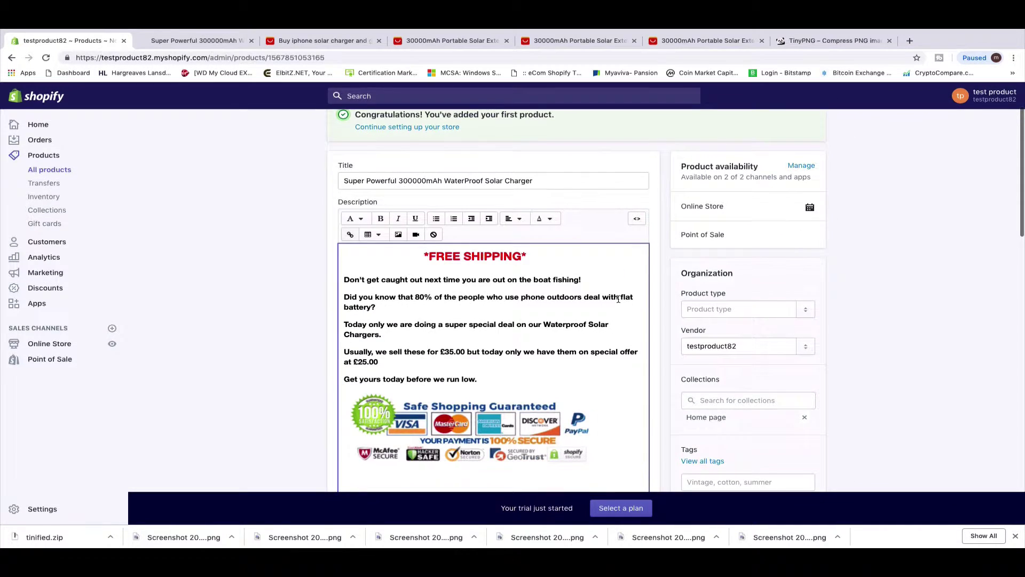
pyautogui.scroll(-7, 619, 299)
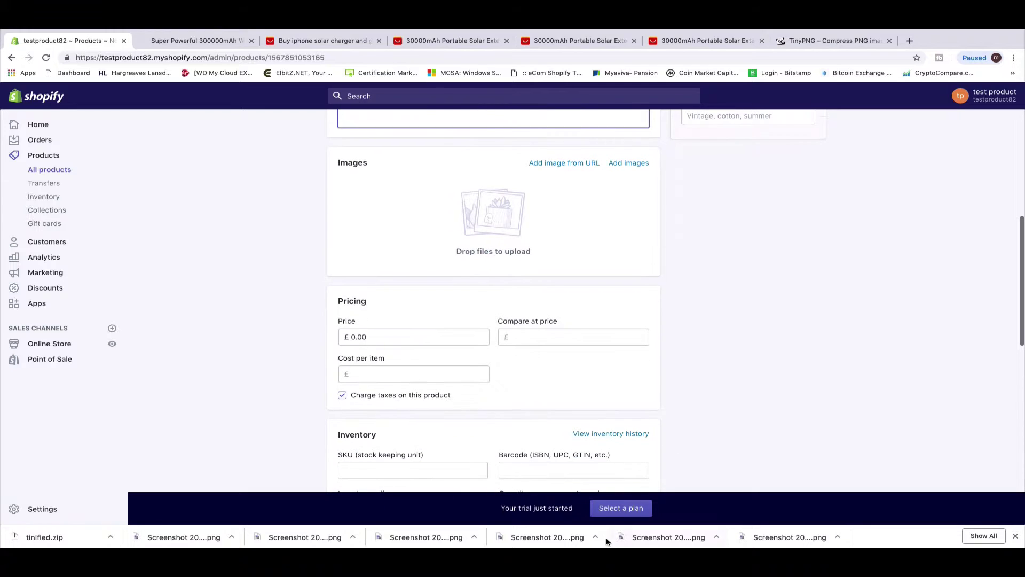
pyautogui.scroll(2, 475, 390)
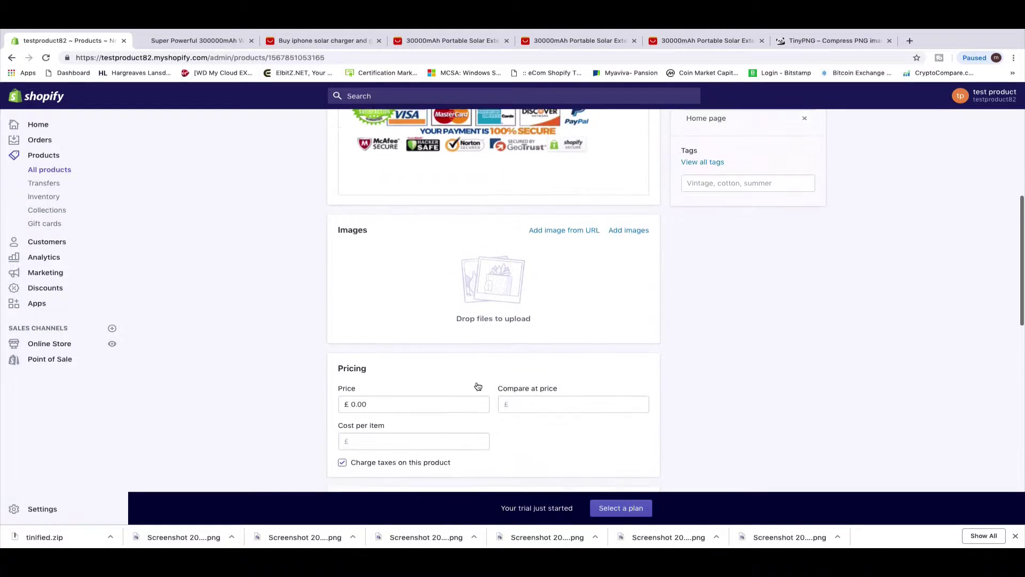
pyautogui.scroll(4, 439, 251)
pyautogui.scroll(5, 403, 216)
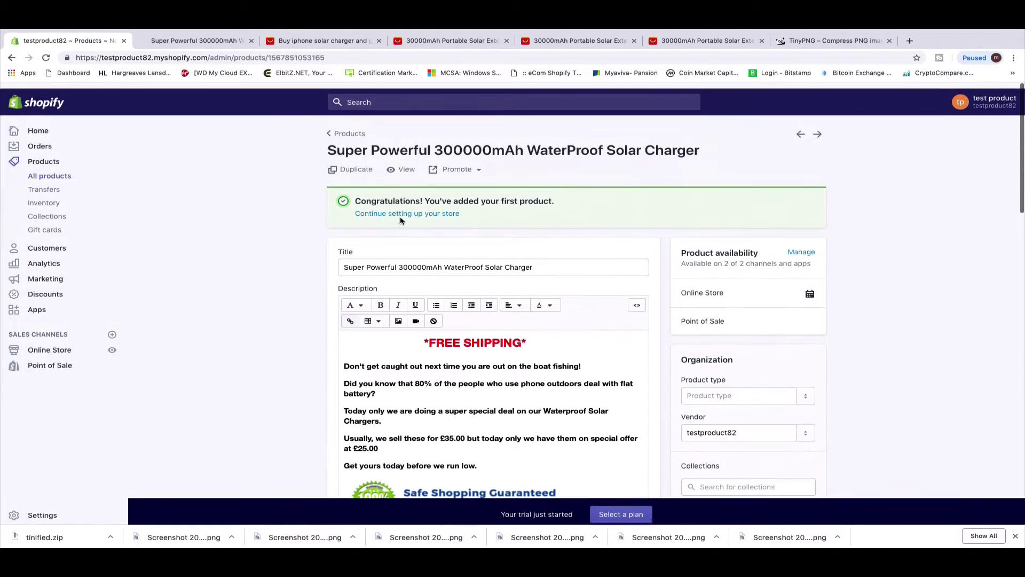
pyautogui.click(399, 163)
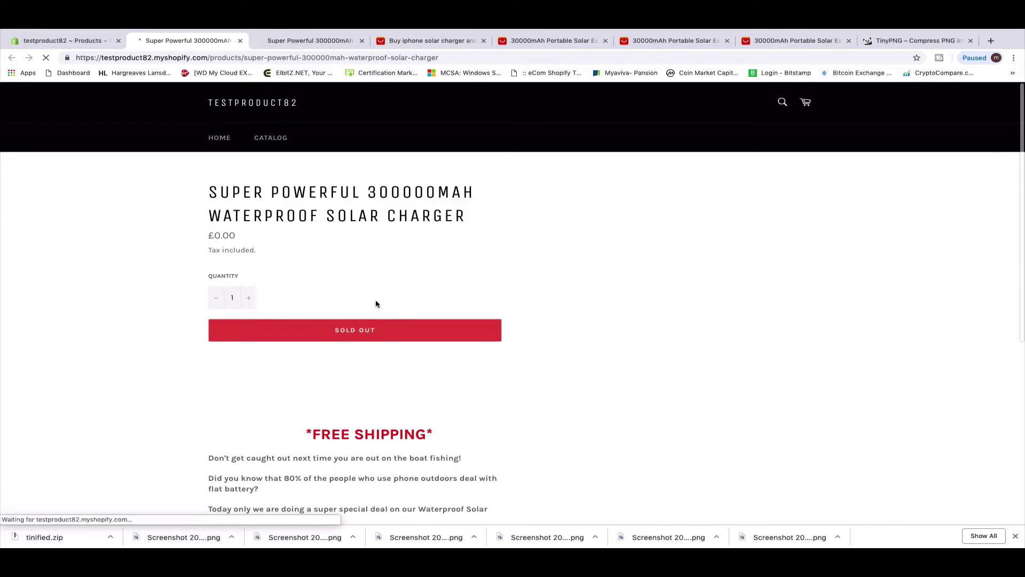
pyautogui.scroll(-5, 375, 299)
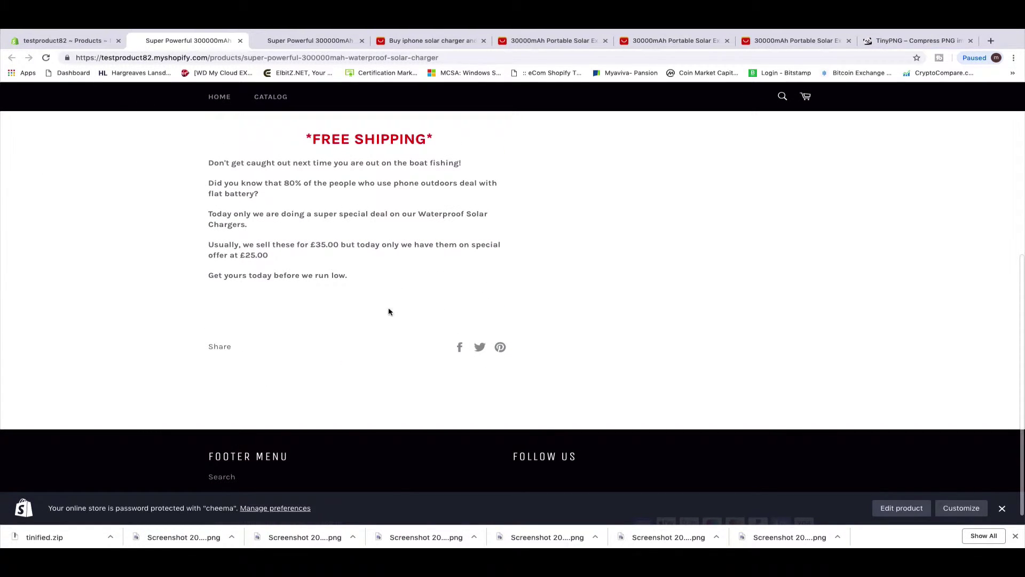
# Step: Check the badge image in the description editor, reopen the storefront preview to inspect it below the product text, and return to the product form
pyautogui.scroll(-1, 389, 309)
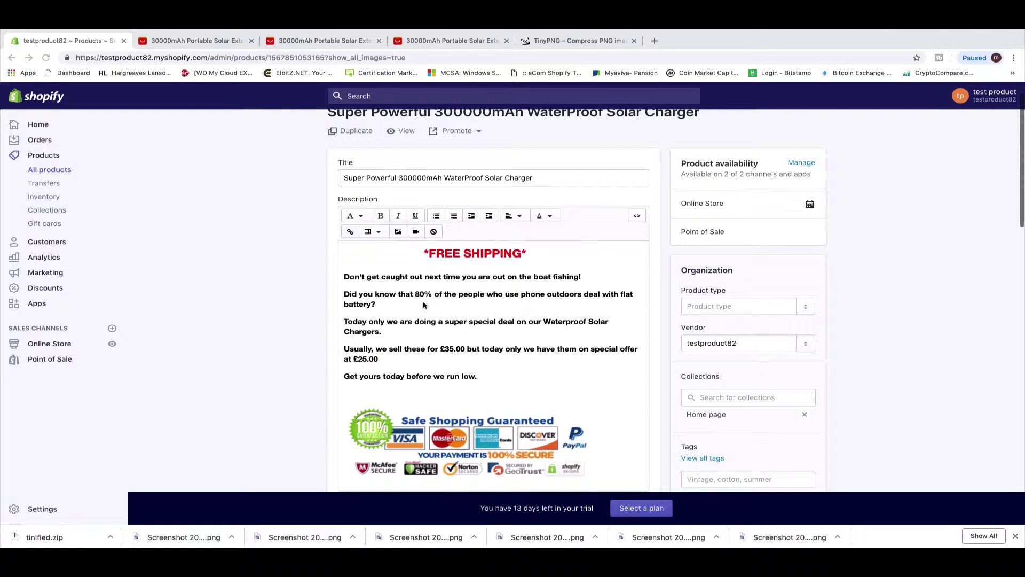
pyautogui.scroll(-1, 424, 304)
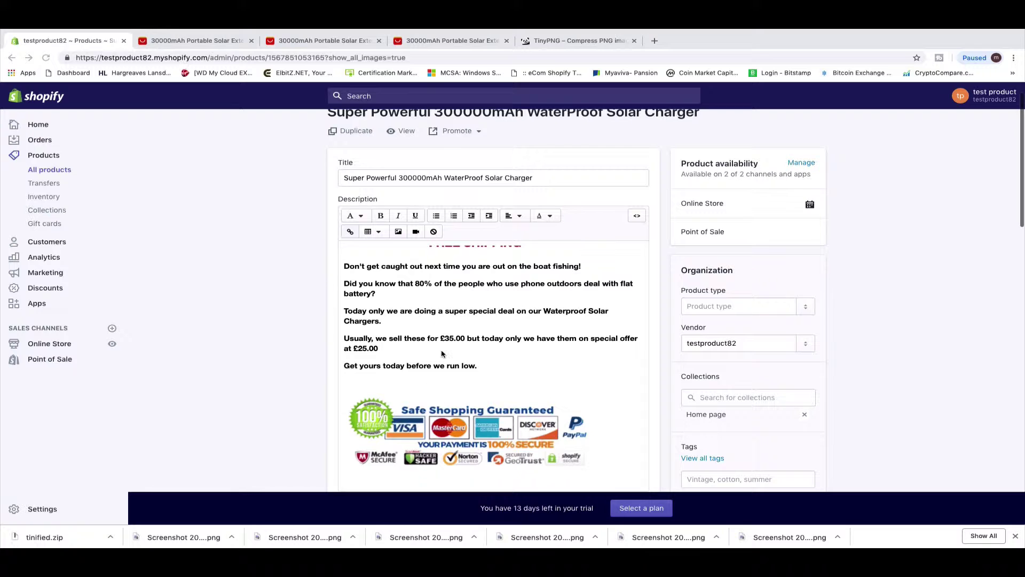
pyautogui.scroll(1, 442, 354)
pyautogui.scroll(-1, 453, 351)
pyautogui.scroll(1, 610, 351)
pyautogui.scroll(-1, 608, 352)
pyautogui.scroll(1, 212, 115)
pyautogui.click(403, 166)
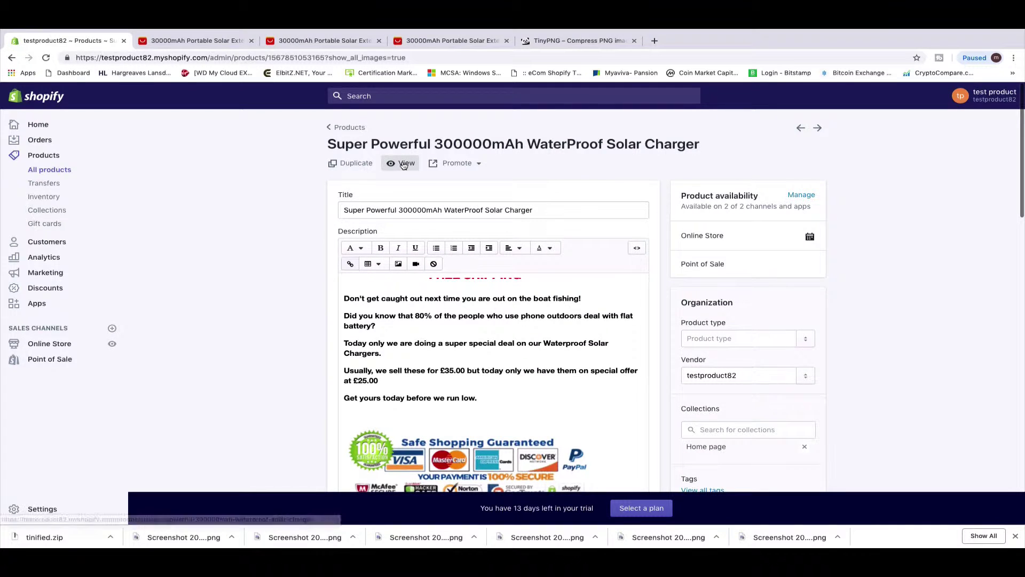
pyautogui.scroll(-3, 291, 283)
pyautogui.scroll(-5, 293, 284)
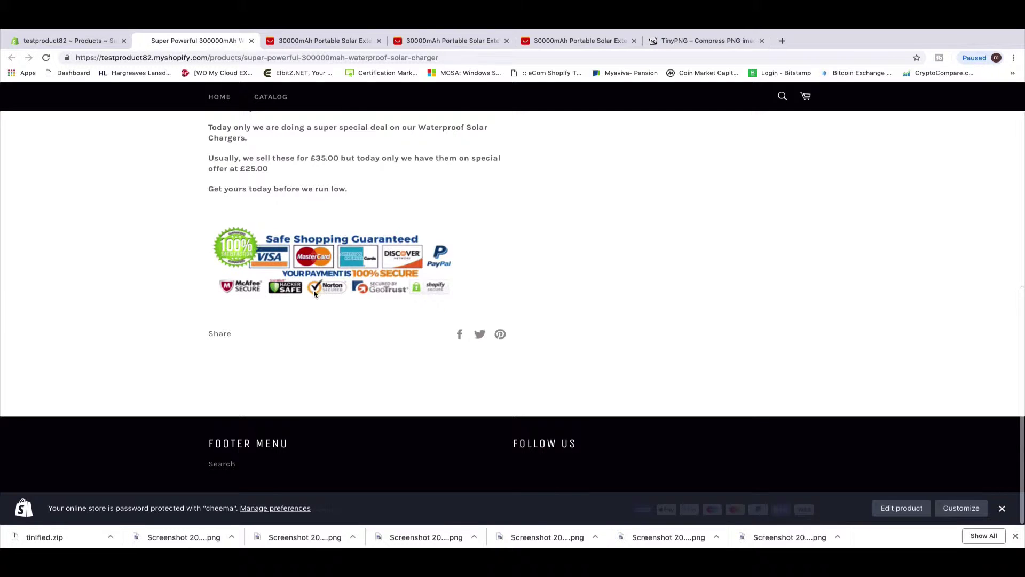
pyautogui.scroll(1, 302, 293)
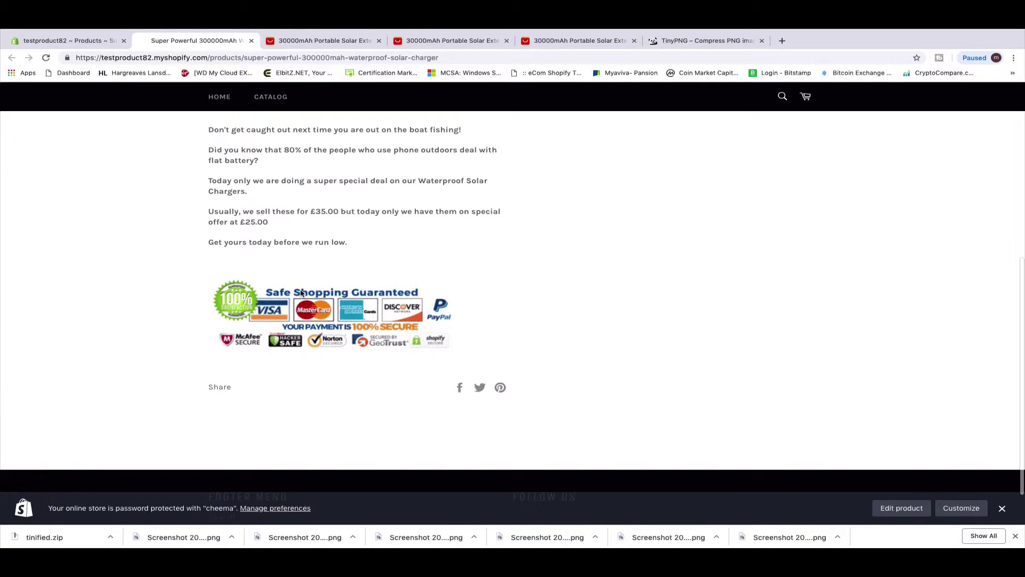
pyautogui.hotkey('ctrl', 'shift', 'Tab')
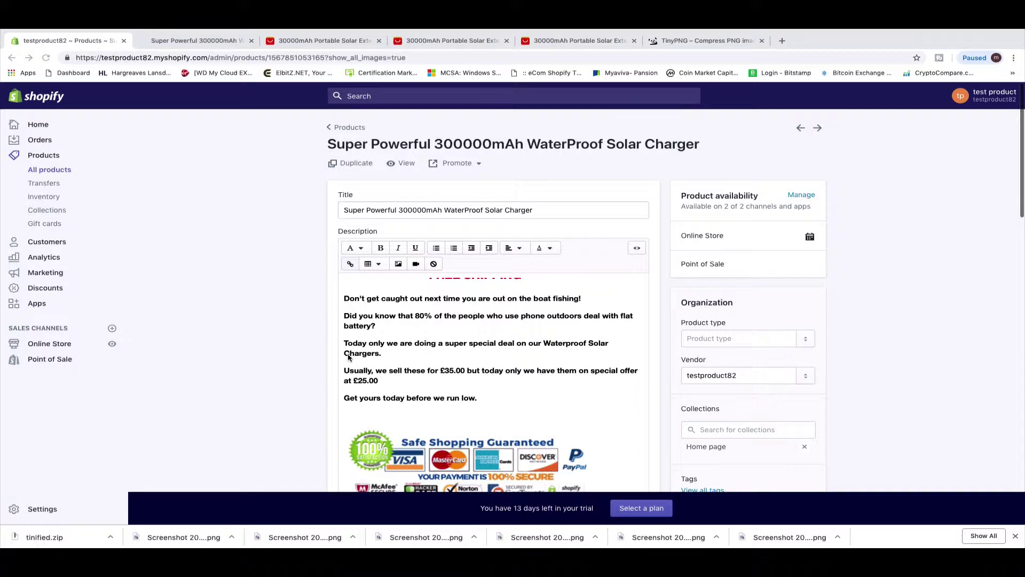
# Step: Upload the four screenshots from 17.14.06 to 17.16.08 in the desktop's Shopify Screenshot folder as product images
pyautogui.scroll(-5, 369, 374)
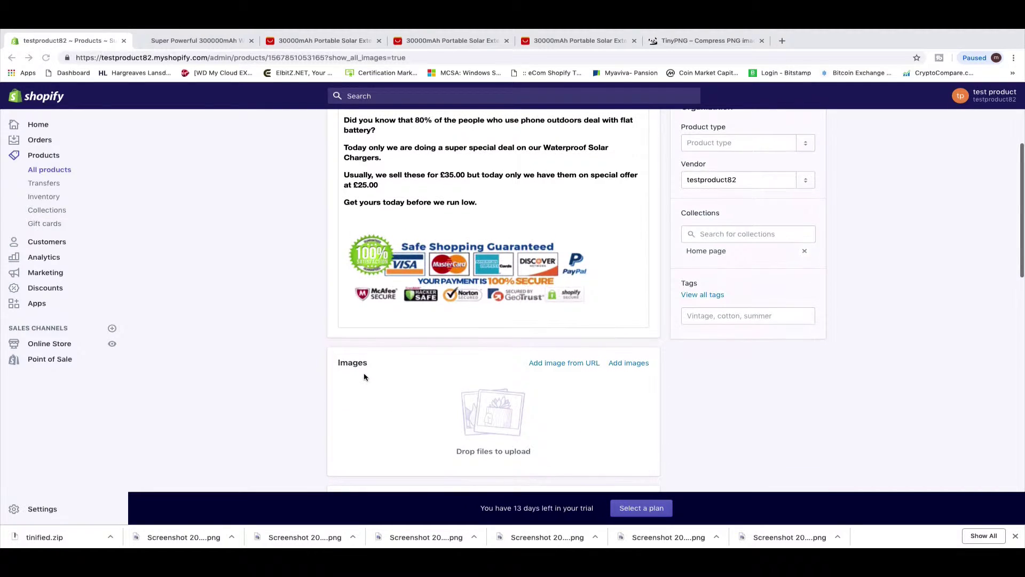
pyautogui.scroll(-1, 401, 380)
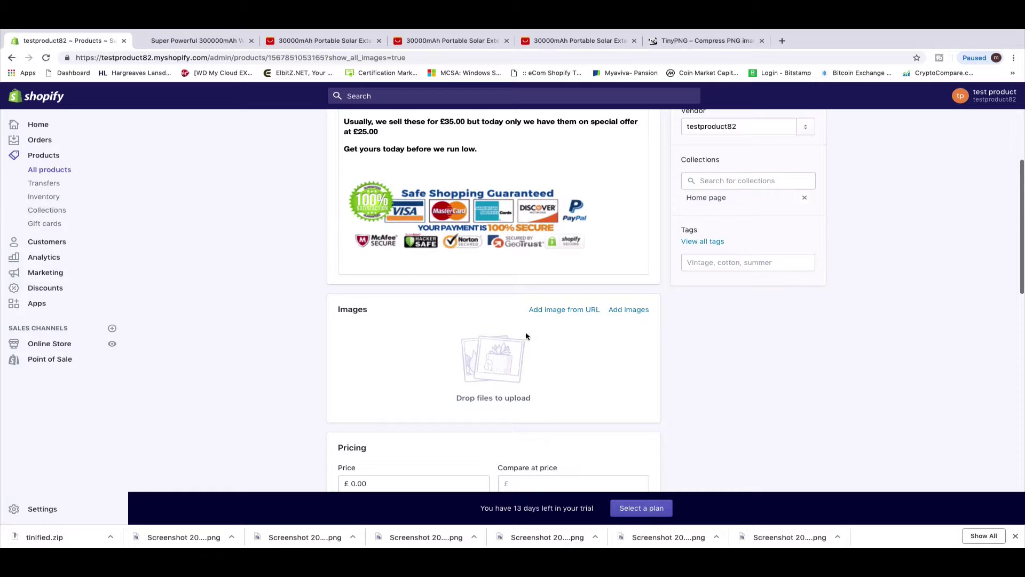
pyautogui.click(627, 311)
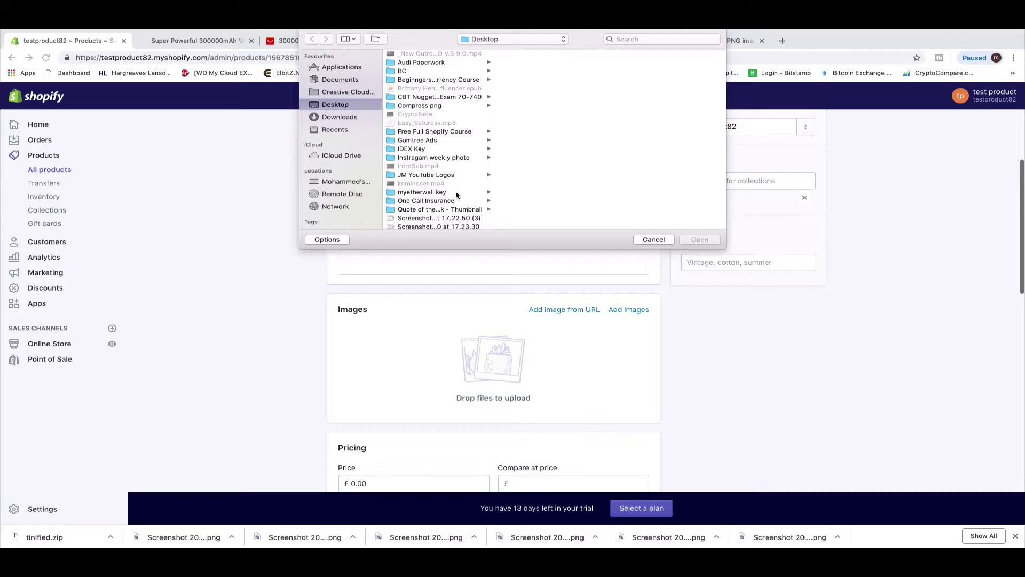
pyautogui.scroll(-5, 457, 195)
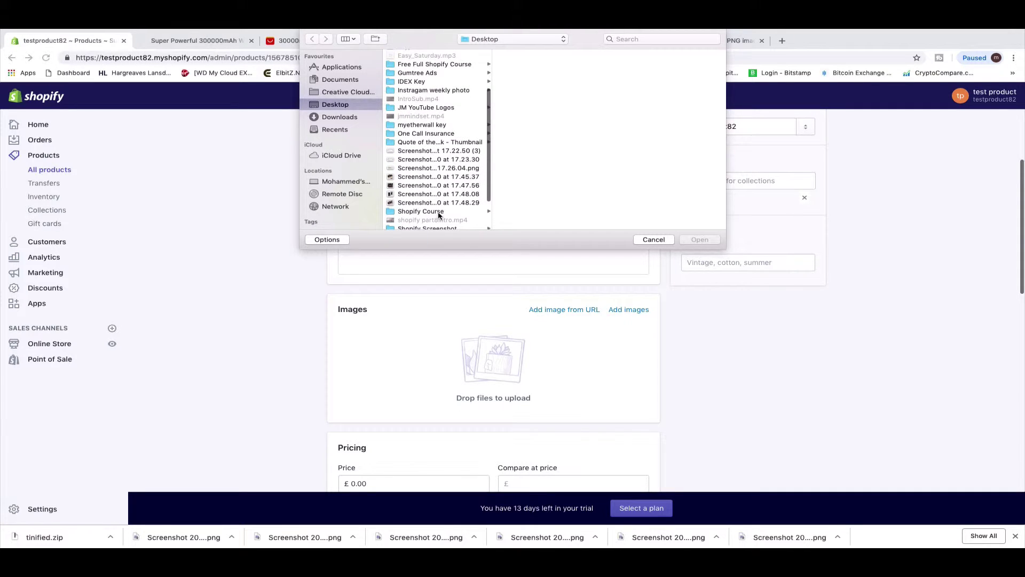
pyautogui.scroll(-2, 419, 213)
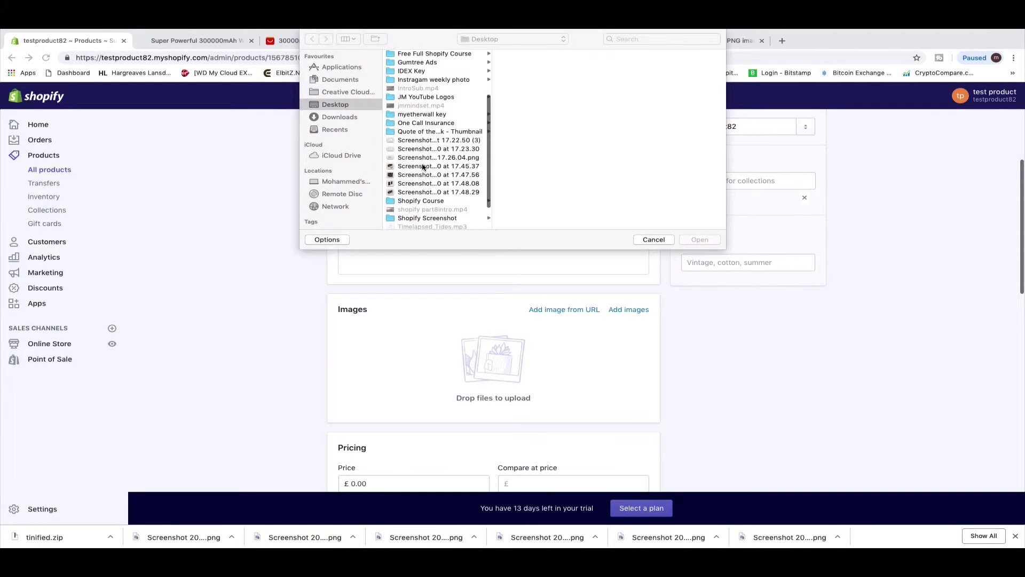
pyautogui.click(421, 219)
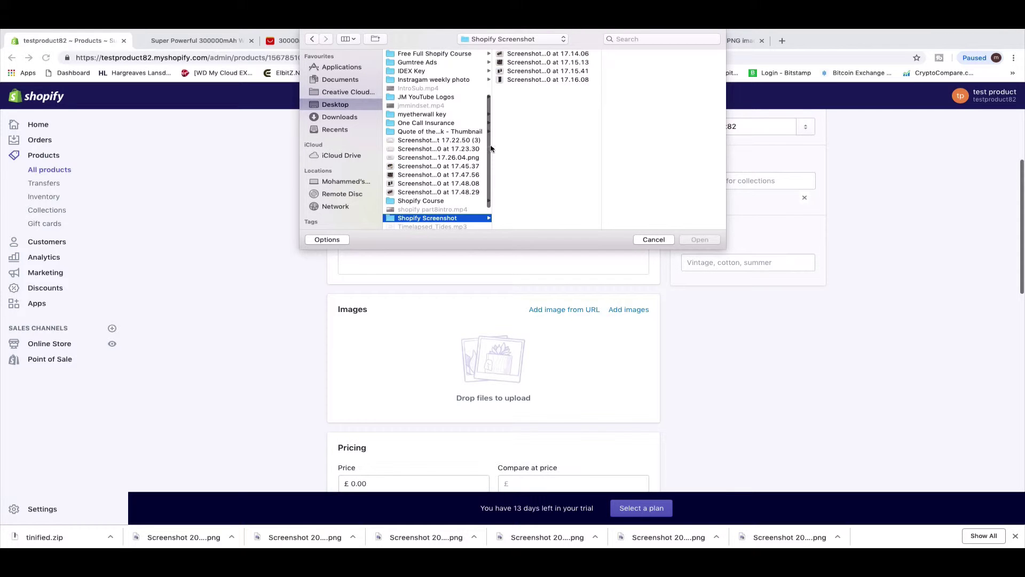
pyautogui.click(516, 56)
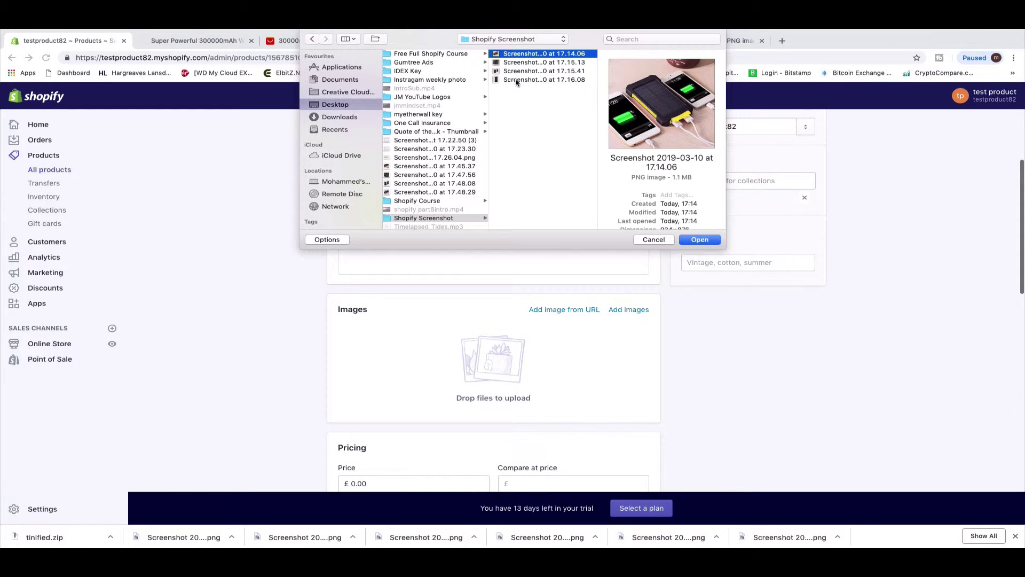
pyautogui.keyDown('shift'); pyautogui.click(516, 80); pyautogui.keyUp('shift')
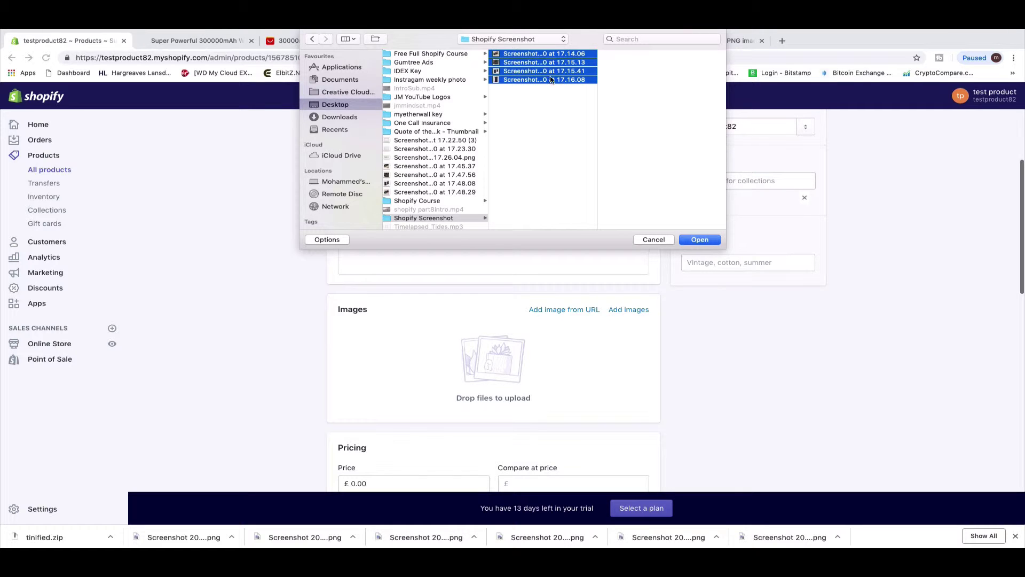
pyautogui.click(700, 240)
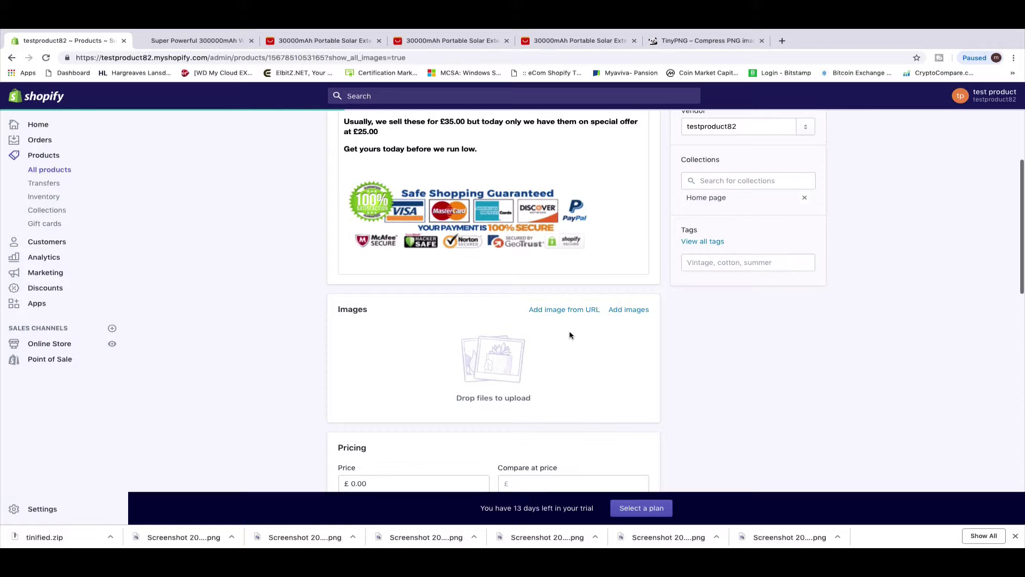
# Step: Try the two-charger photo as the main product image, and restore the original photo order with the phone-charging photo first
pyautogui.scroll(-2, 554, 353)
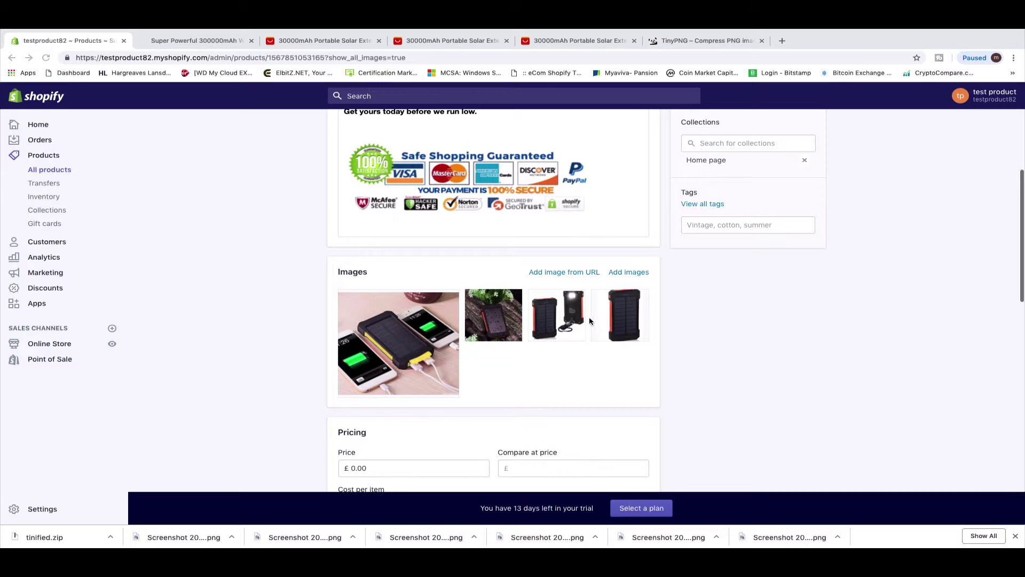
pyautogui.moveTo(553, 312)
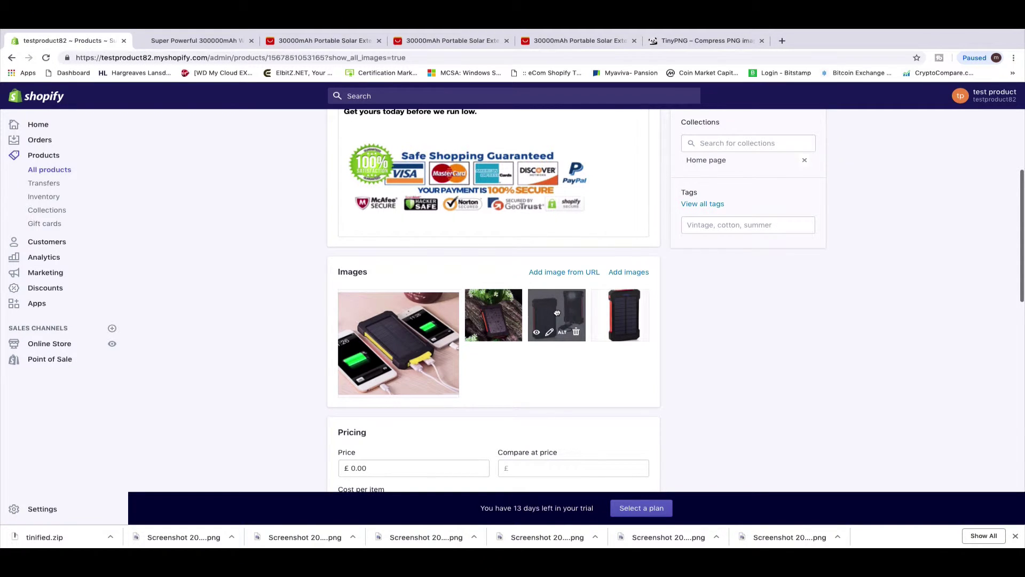
pyautogui.moveTo(557, 313); pyautogui.dragTo(444, 303)
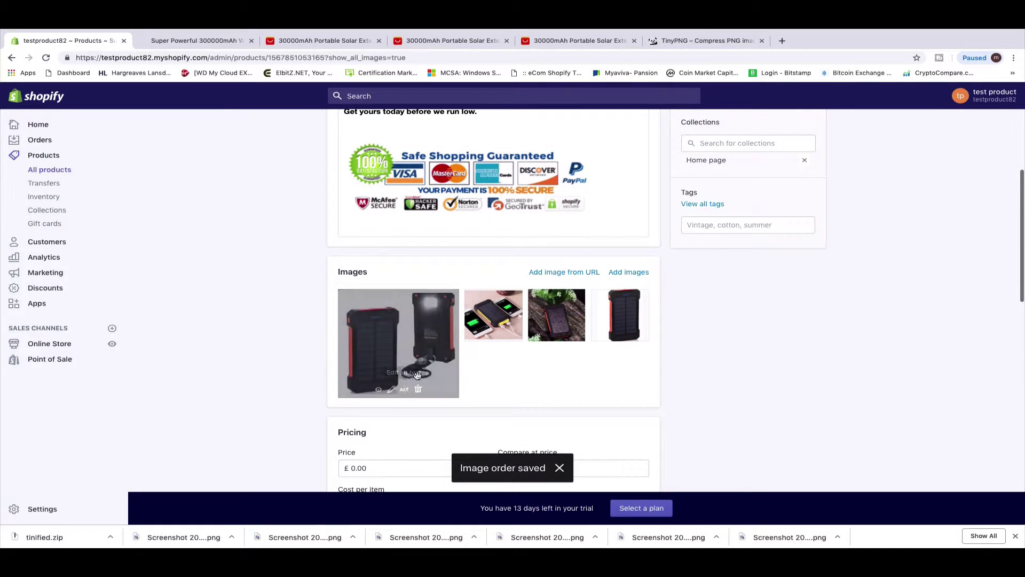
pyautogui.moveTo(512, 303); pyautogui.dragTo(380, 315)
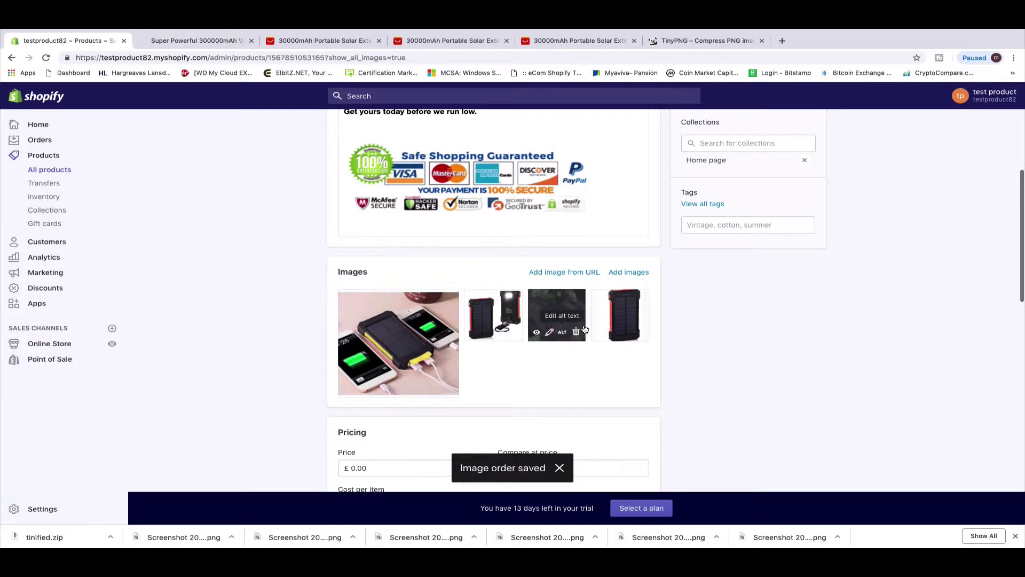
pyautogui.moveTo(556, 318); pyautogui.dragTo(481, 326)
pyautogui.scroll(-1, 553, 381)
pyautogui.scroll(2, 552, 382)
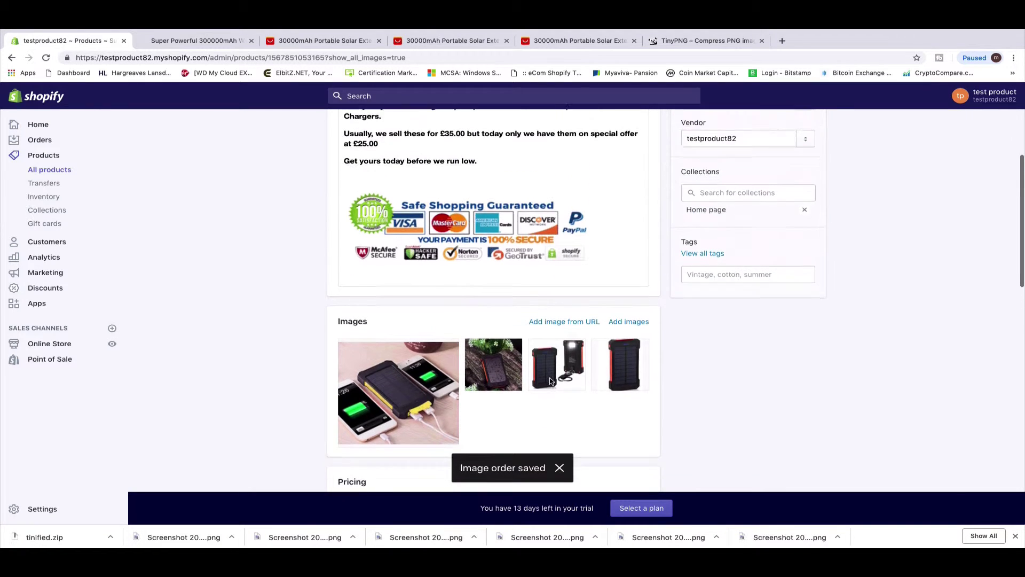
# Step: Set the product's price to £25.00 and its compare at price to £35.00, matching the offer in the description
pyautogui.scroll(-4, 552, 384)
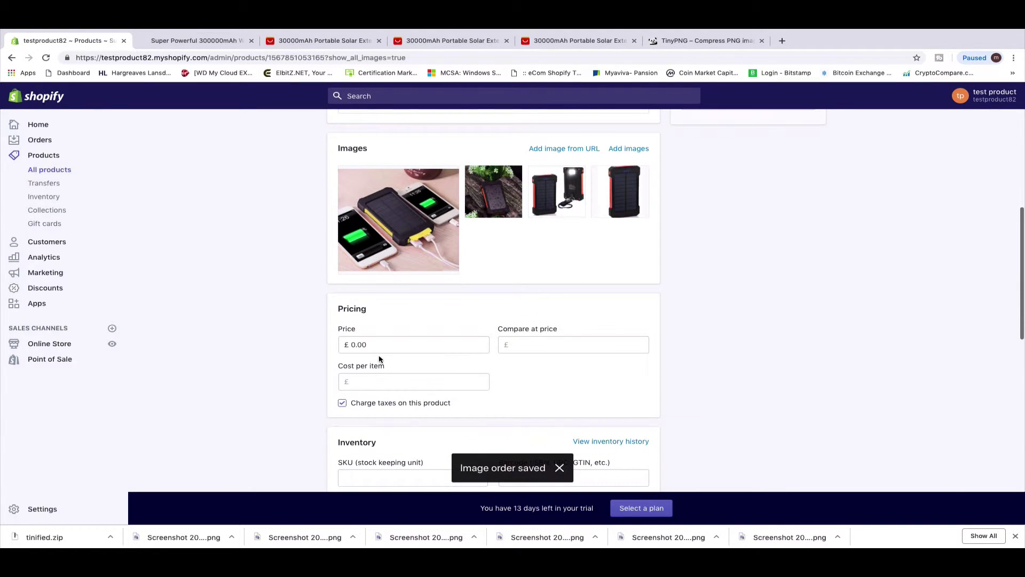
pyautogui.scroll(6, 411, 340)
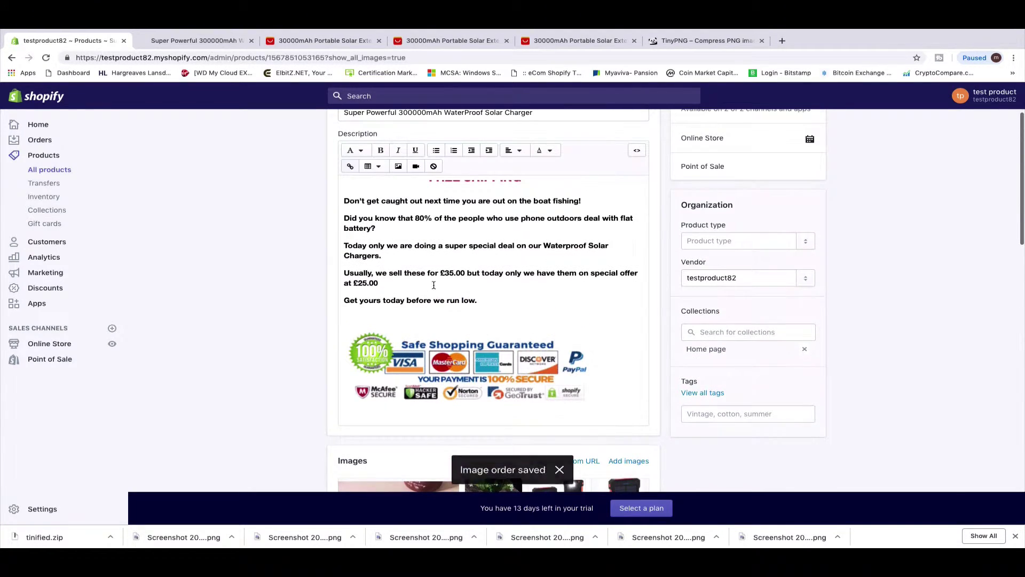
pyautogui.scroll(-6, 377, 309)
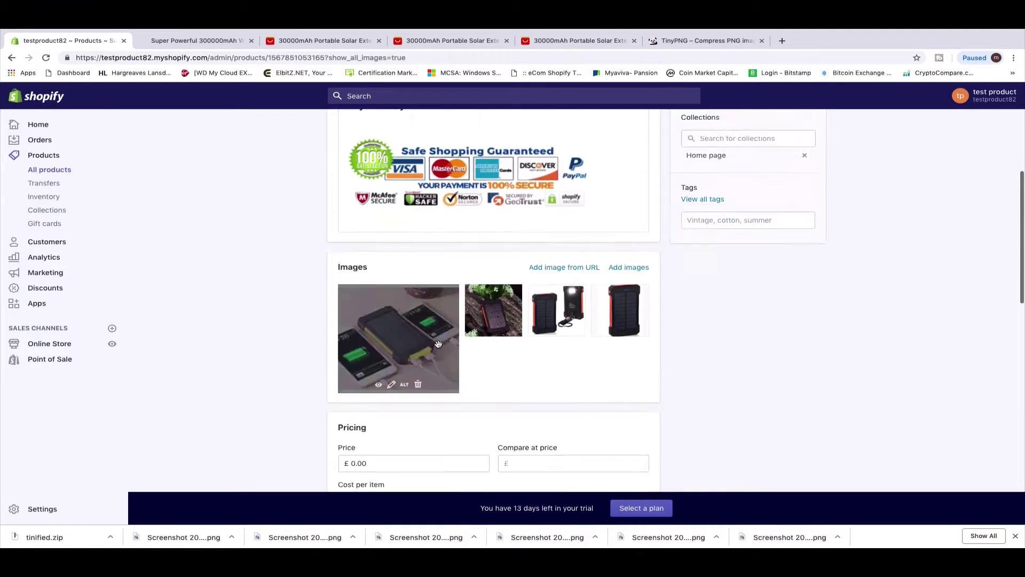
pyautogui.click(380, 338)
pyautogui.press('BackSpace')
pyautogui.press('BackSpace')
pyautogui.press('BackSpace')
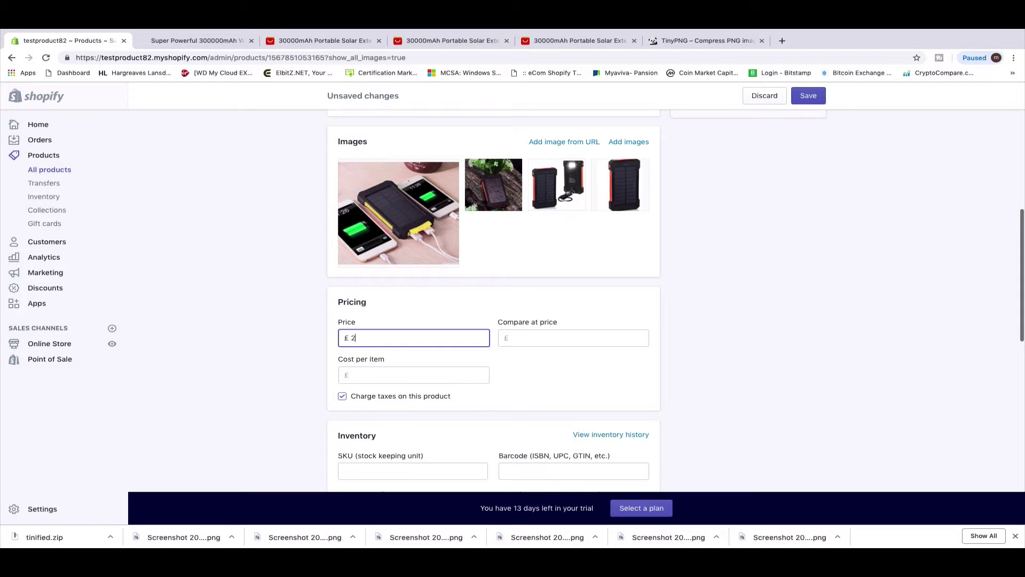
pyautogui.click(521, 340)
pyautogui.scroll(10, 521, 353)
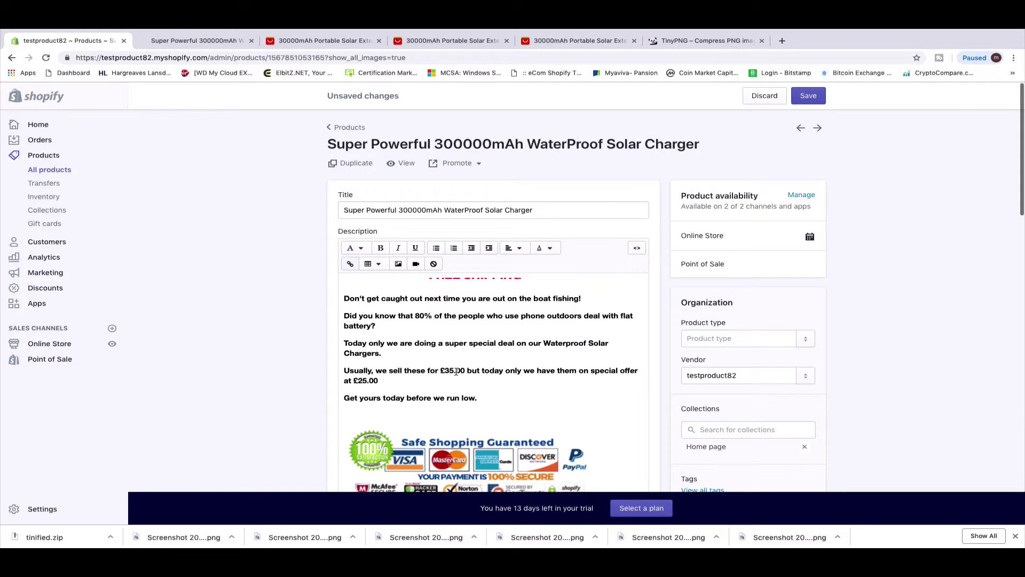
pyautogui.scroll(-10, 457, 371)
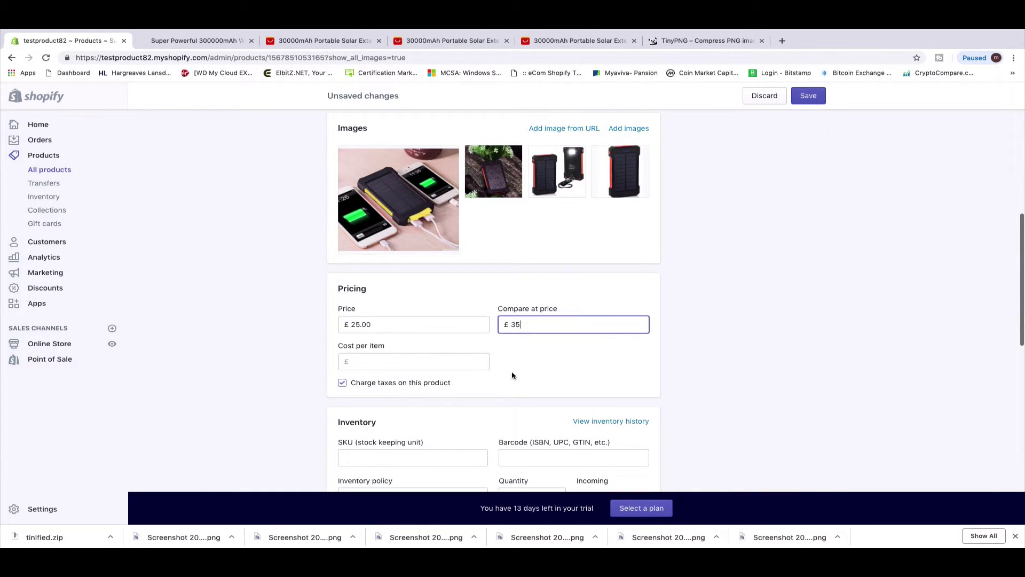
# Step: Set the product's cost per item to £25.00
pyautogui.click(436, 373)
pyautogui.click(363, 360)
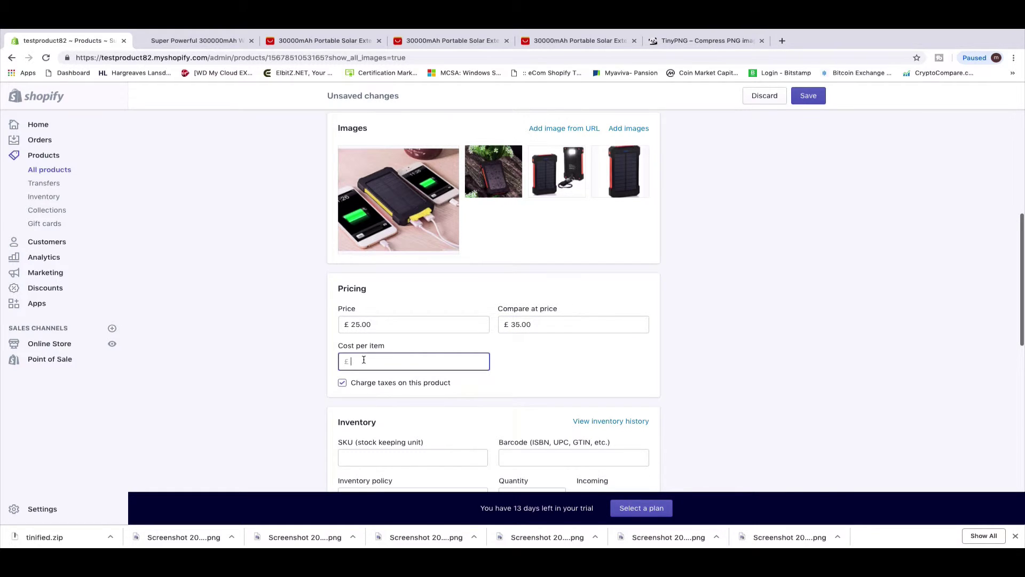
pyautogui.click(592, 365)
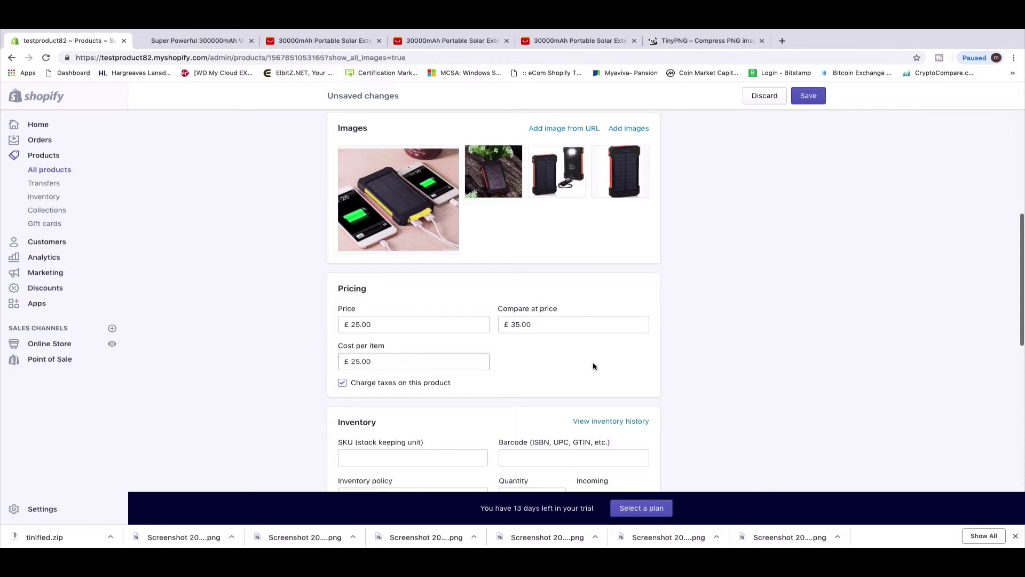
# Step: Look through the product's inventory, shipping, customs, fulfillment, variants and search engine listing settings
pyautogui.scroll(-3, 411, 419)
pyautogui.scroll(-2, 398, 337)
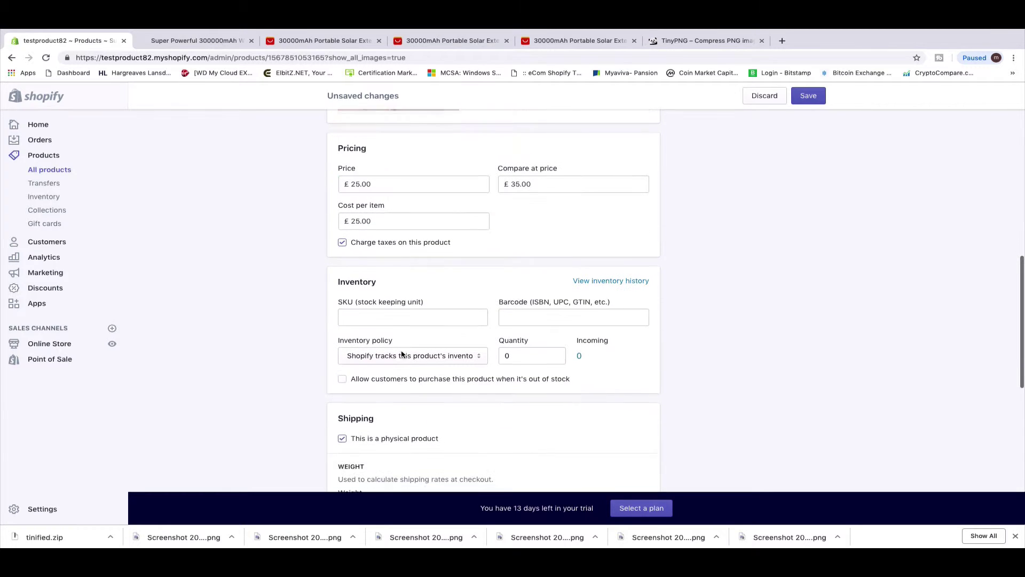
pyautogui.scroll(-3, 435, 318)
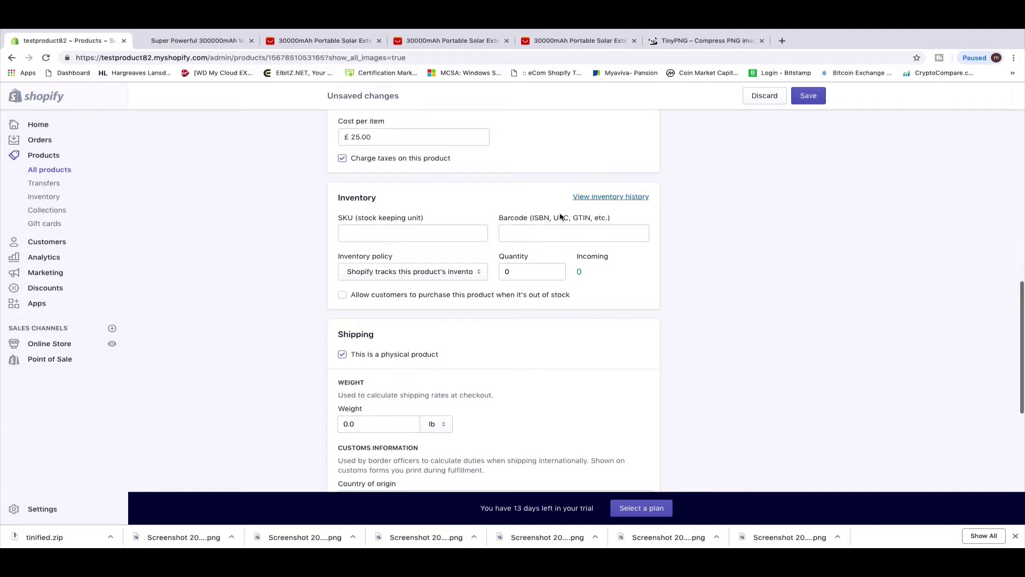
pyautogui.scroll(-1, 451, 309)
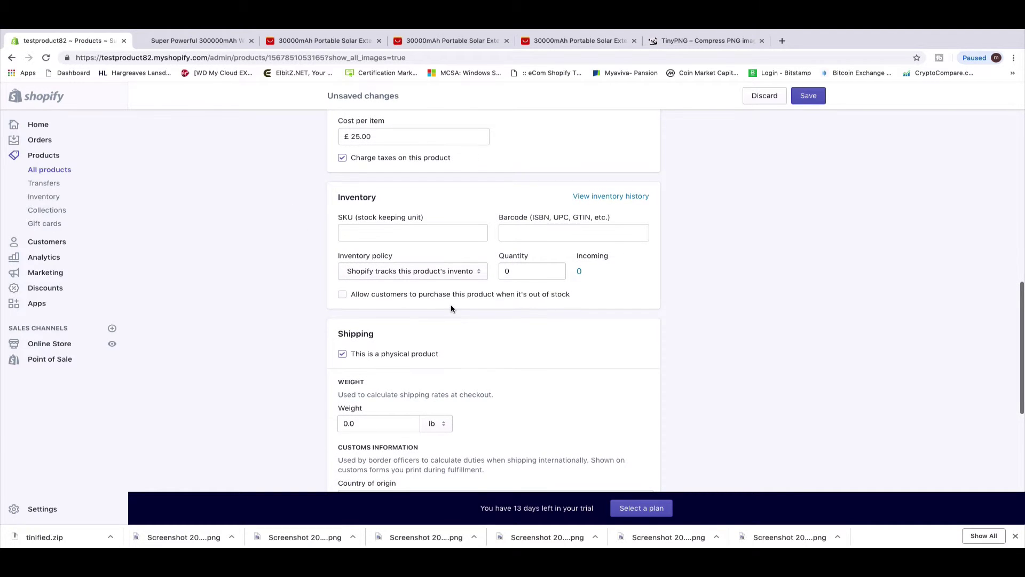
pyautogui.scroll(-3, 477, 311)
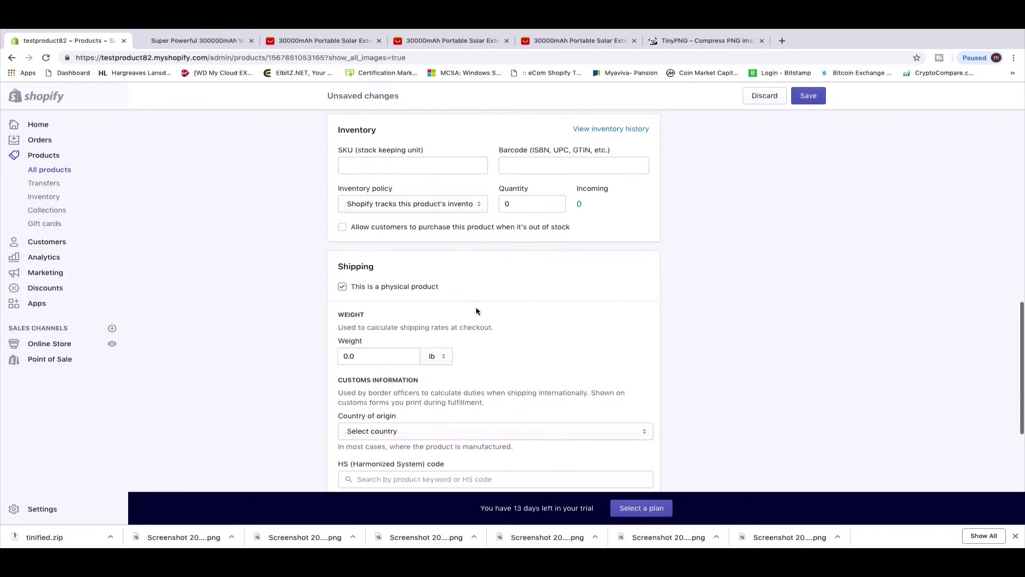
pyautogui.scroll(-4, 405, 296)
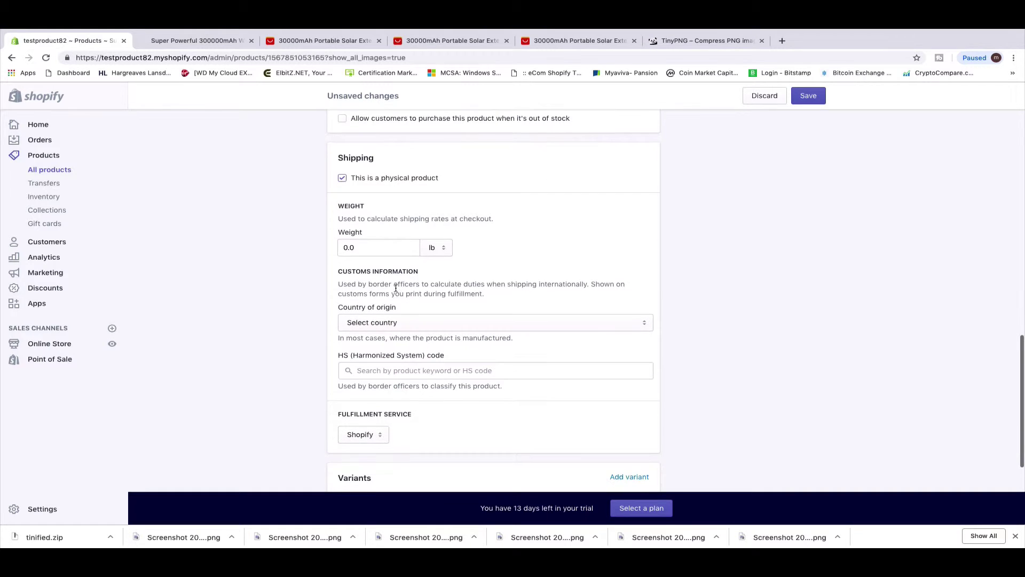
pyautogui.scroll(-5, 400, 358)
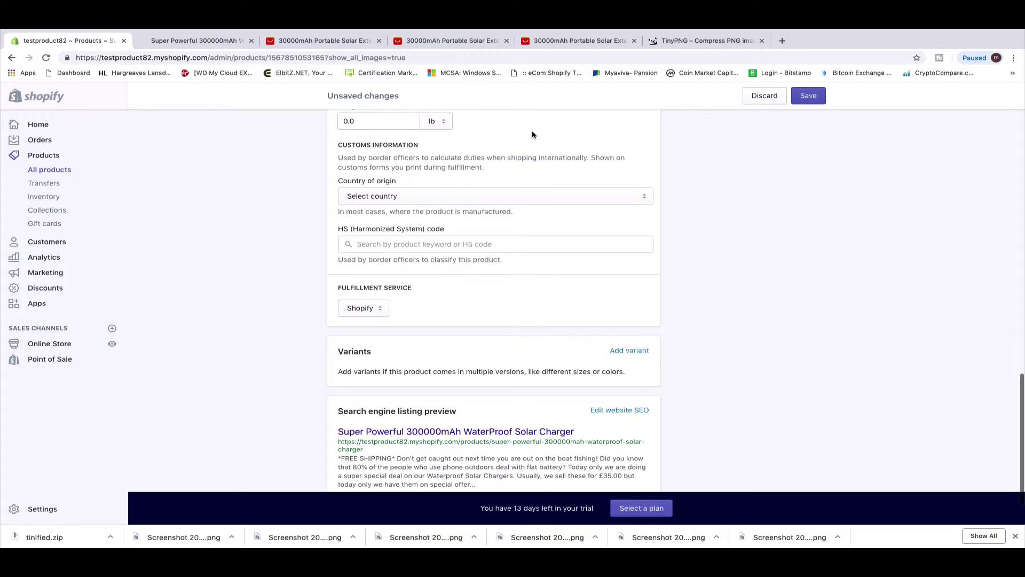
pyautogui.scroll(-1, 462, 188)
pyautogui.scroll(10, 465, 188)
pyautogui.scroll(-12, 458, 193)
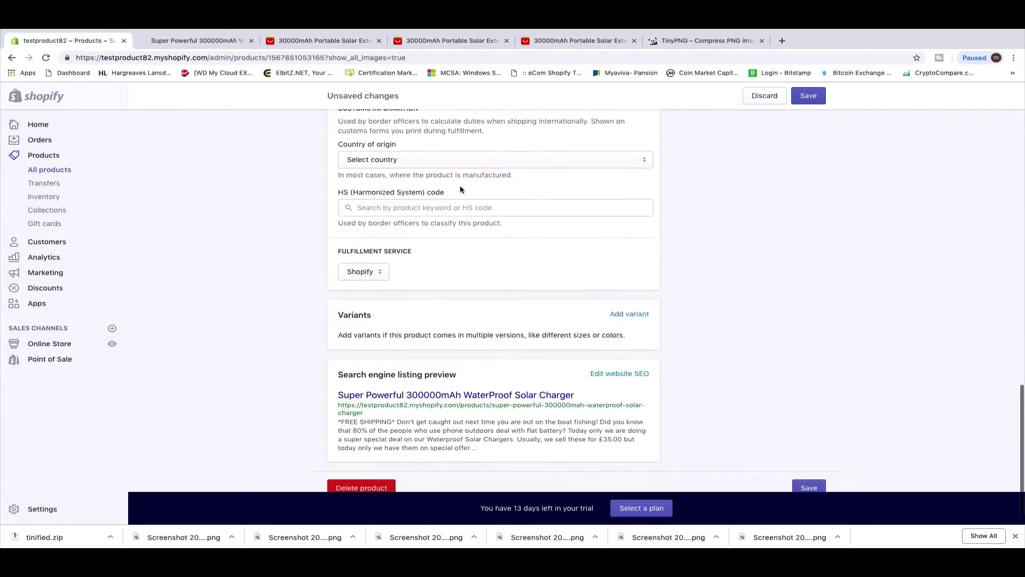
# Step: Save the solar charger product with its new pricing
pyautogui.scroll(5, 444, 196)
pyautogui.scroll(-5, 387, 304)
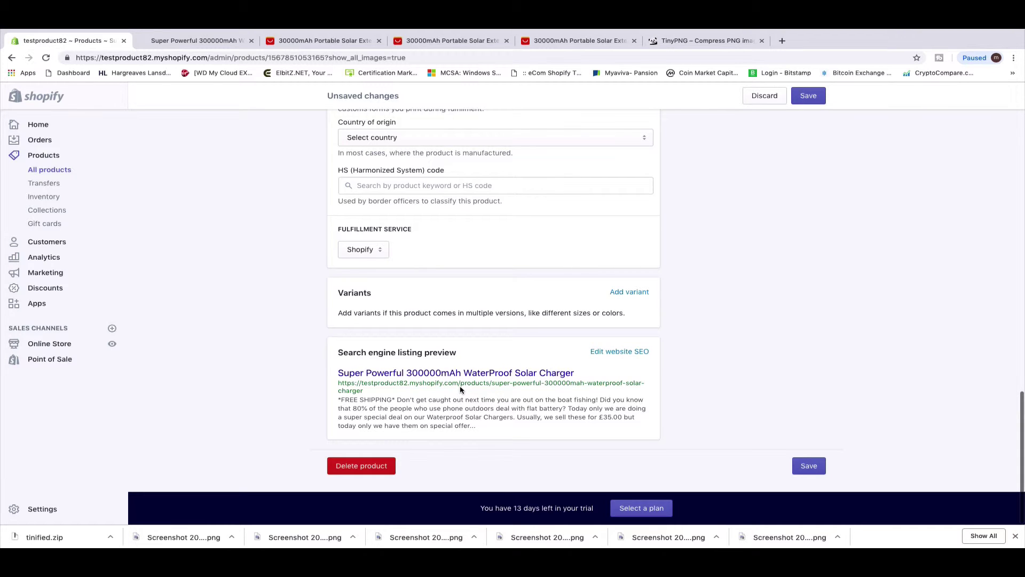
pyautogui.hscroll(1, 454, 382)
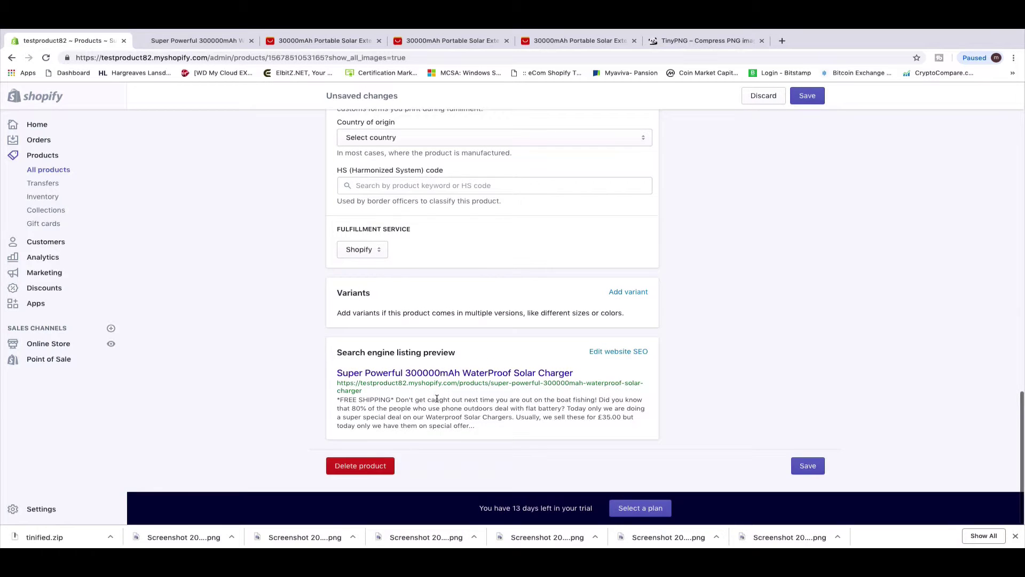
pyautogui.hscroll(-1, 534, 374)
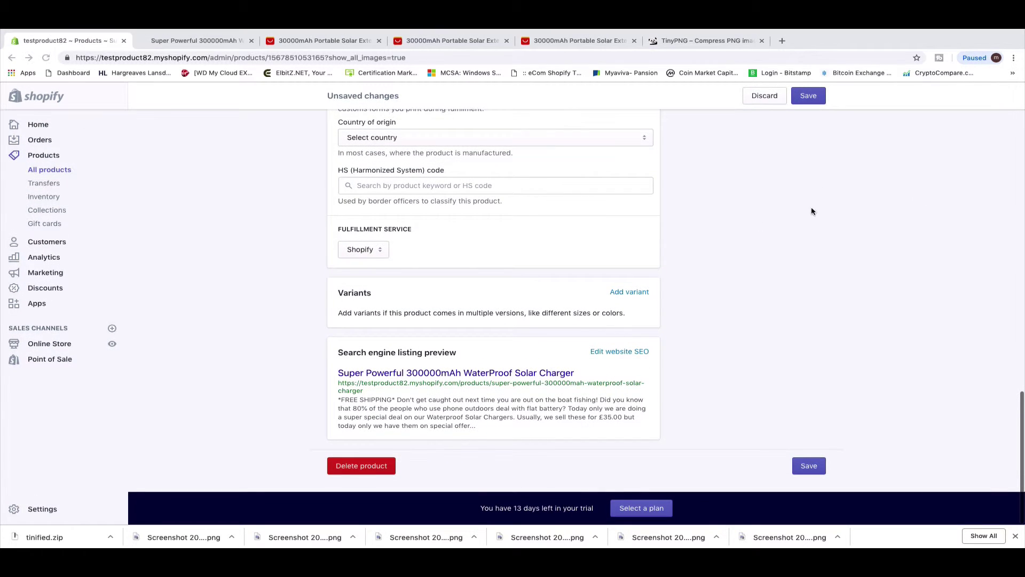
pyautogui.scroll(10, 707, 235)
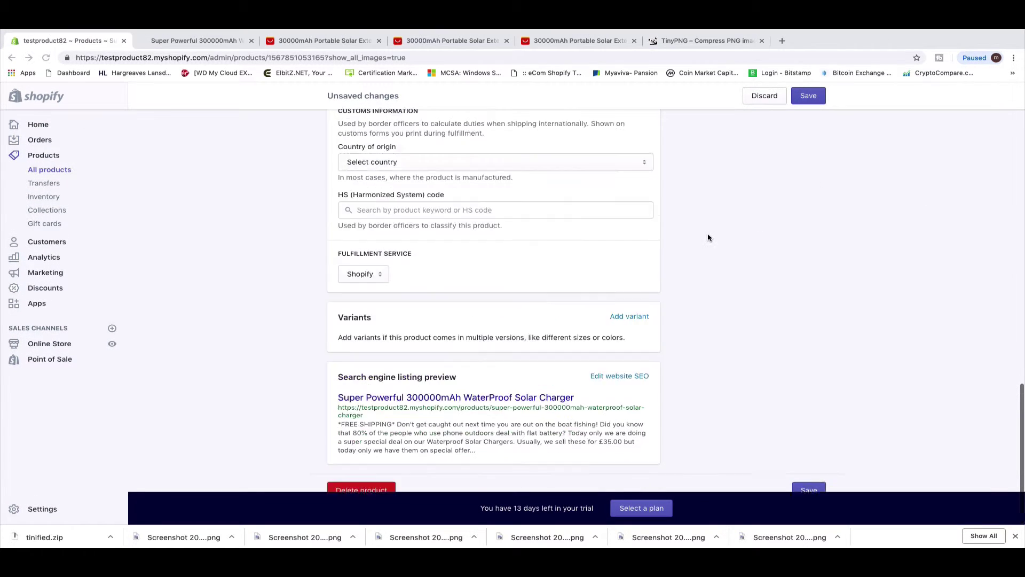
pyautogui.click(808, 96)
pyautogui.scroll(-2, 689, 224)
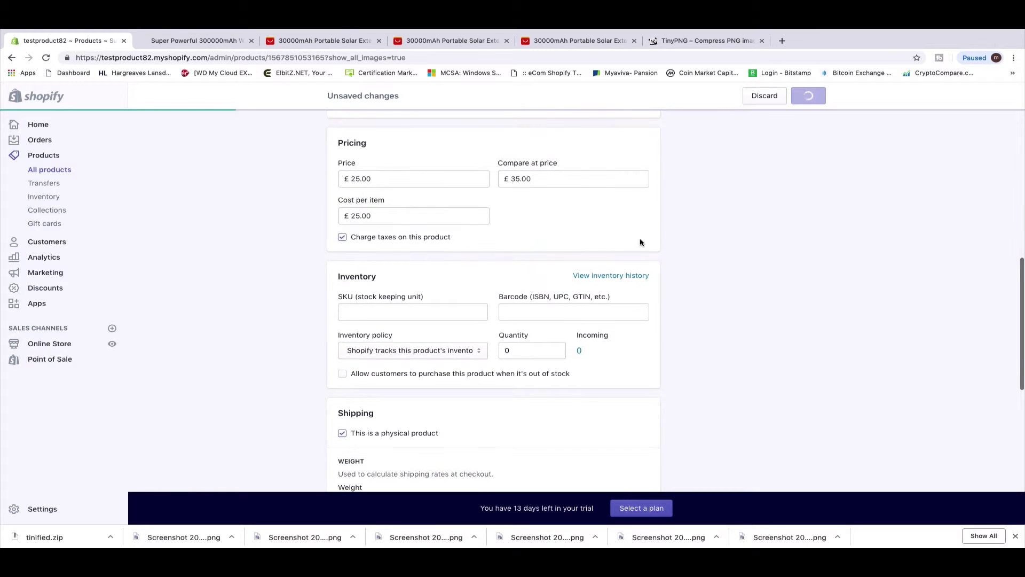
pyautogui.scroll(10, 561, 253)
pyautogui.scroll(-11, 562, 253)
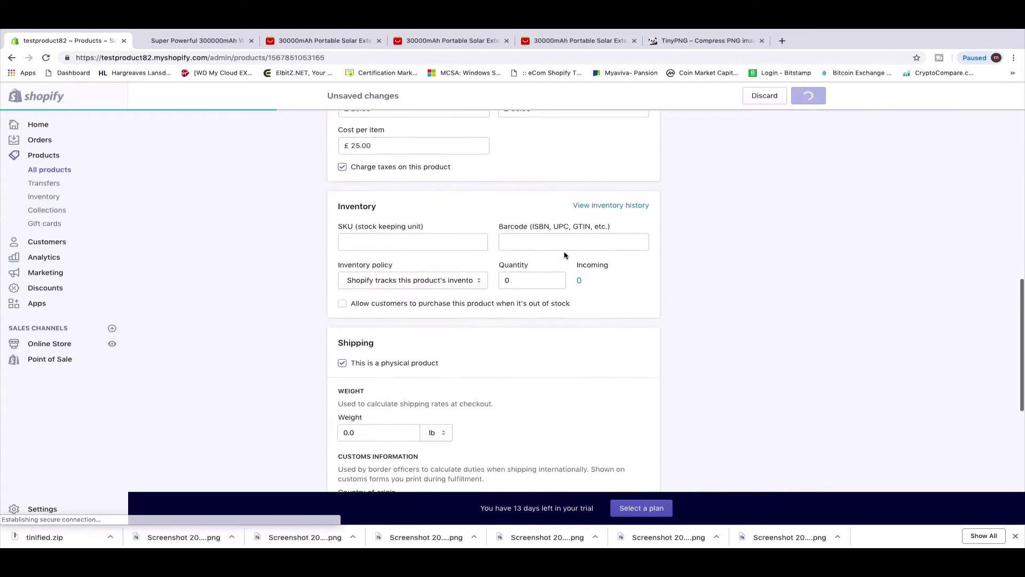
pyautogui.scroll(-5, 565, 254)
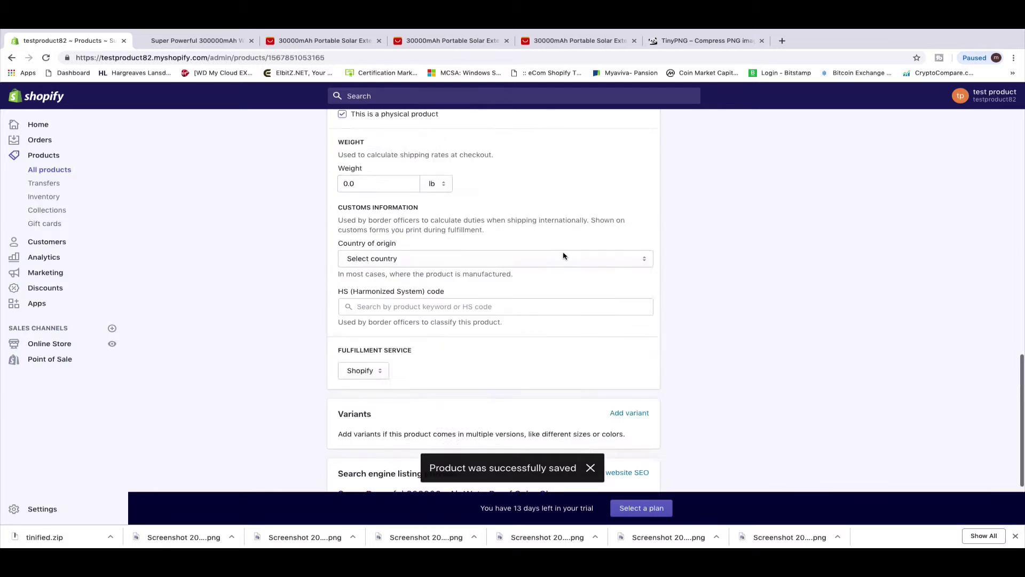
pyautogui.scroll(15, 564, 256)
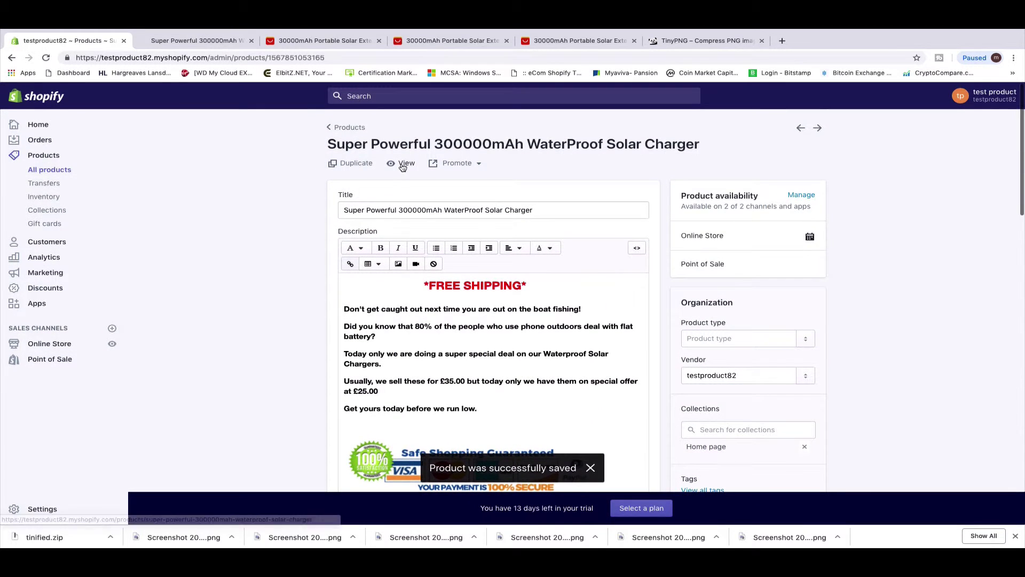
# Step: Open the product's storefront page and review its sale price, purchase options, description and safe-shopping badge
pyautogui.click(403, 166)
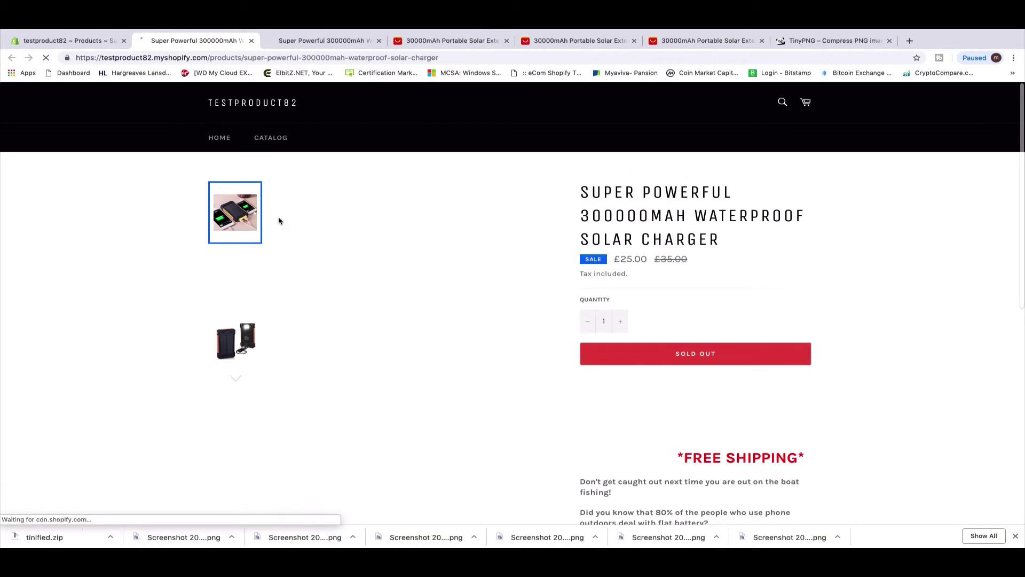
pyautogui.scroll(-1, 737, 240)
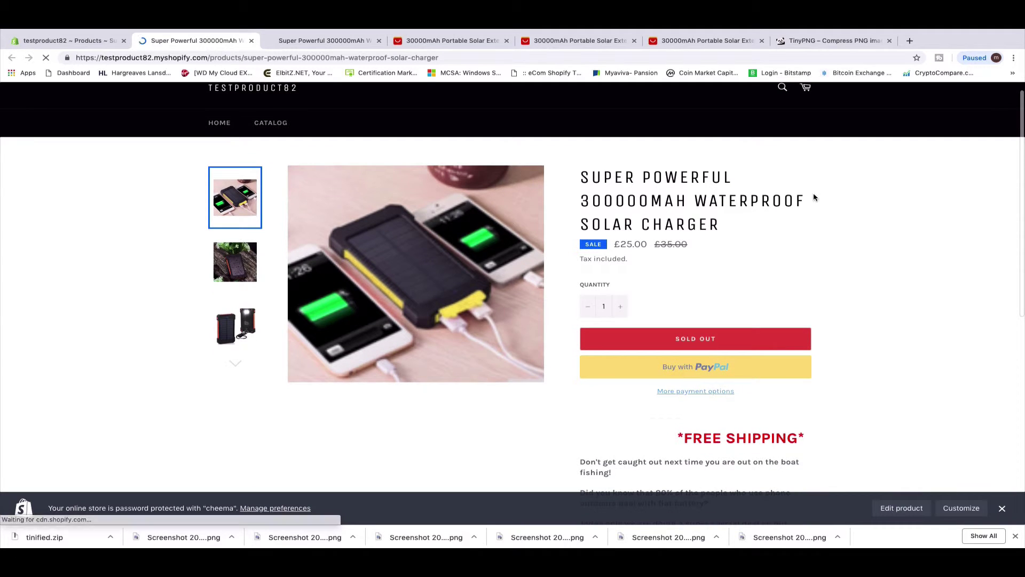
pyautogui.scroll(-2, 715, 244)
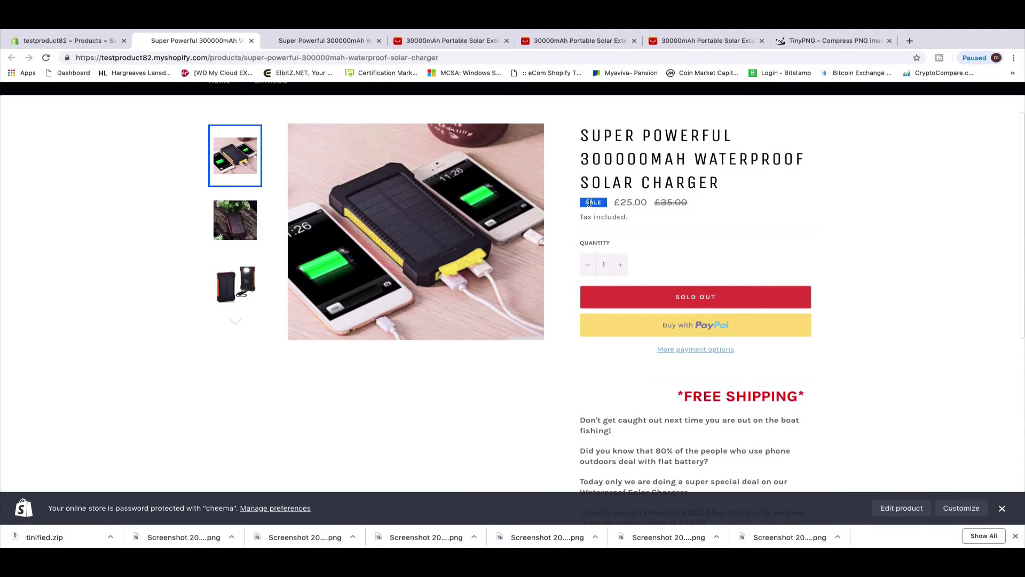
pyautogui.scroll(-1, 605, 221)
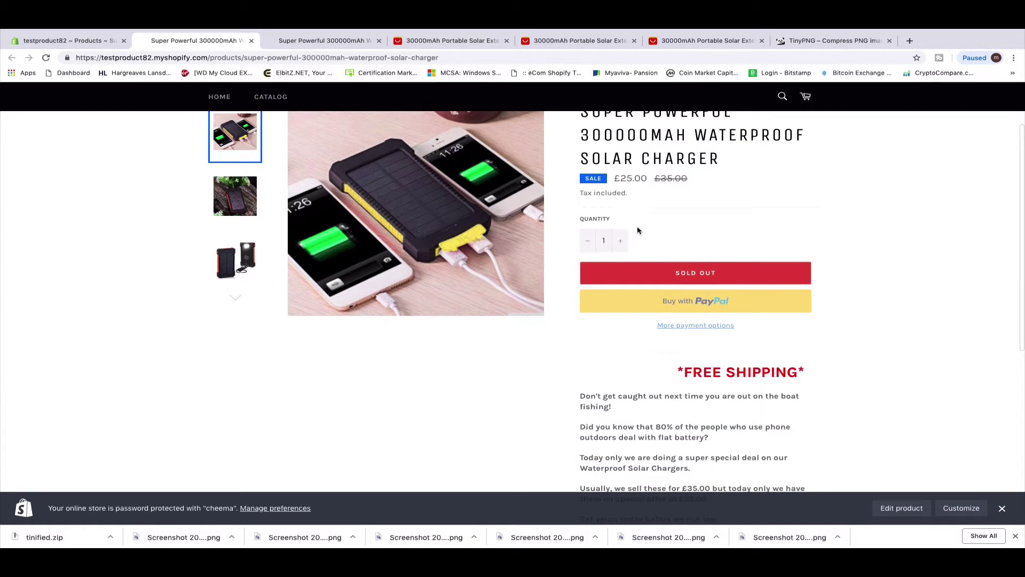
pyautogui.scroll(-2, 638, 230)
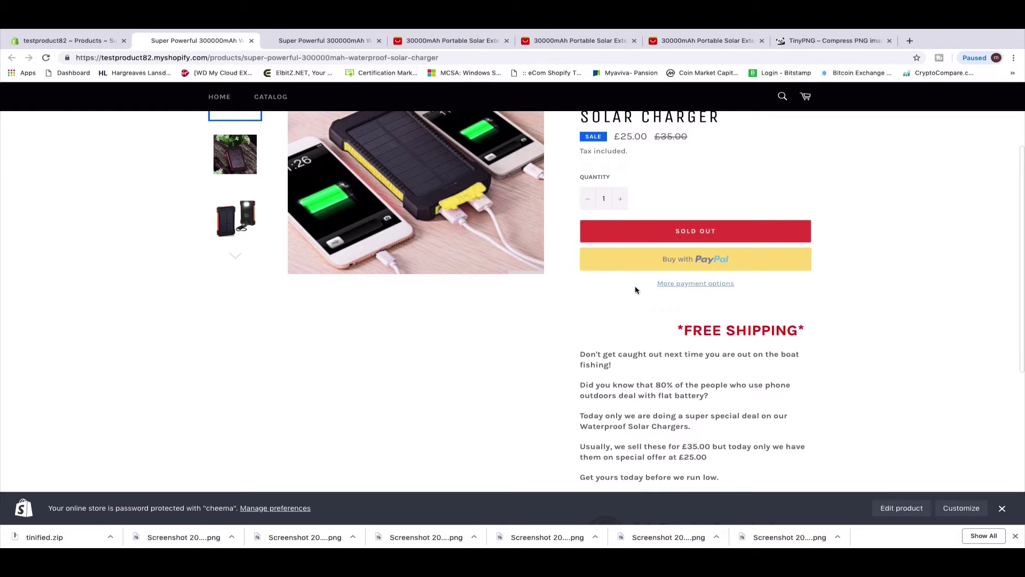
pyautogui.scroll(-1, 648, 292)
pyautogui.scroll(-1, 649, 293)
pyautogui.scroll(3, 694, 211)
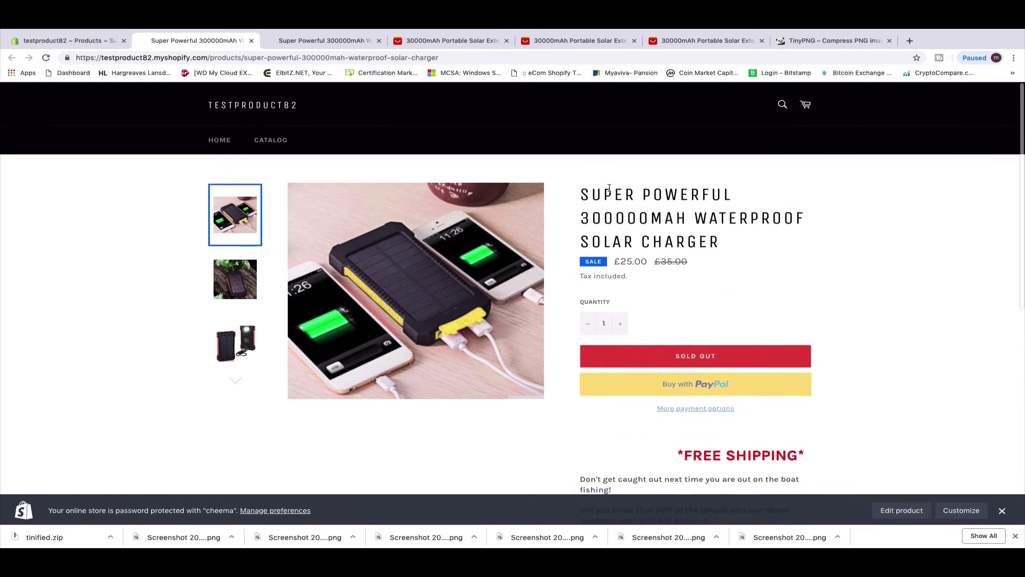
pyautogui.scroll(-1, 676, 305)
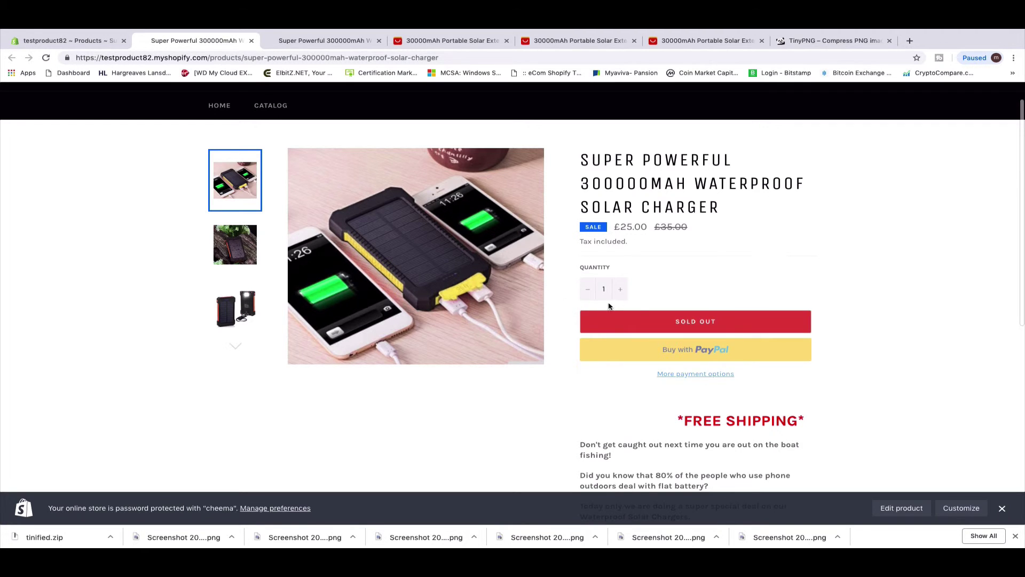
pyautogui.scroll(-2, 636, 330)
pyautogui.scroll(-5, 635, 330)
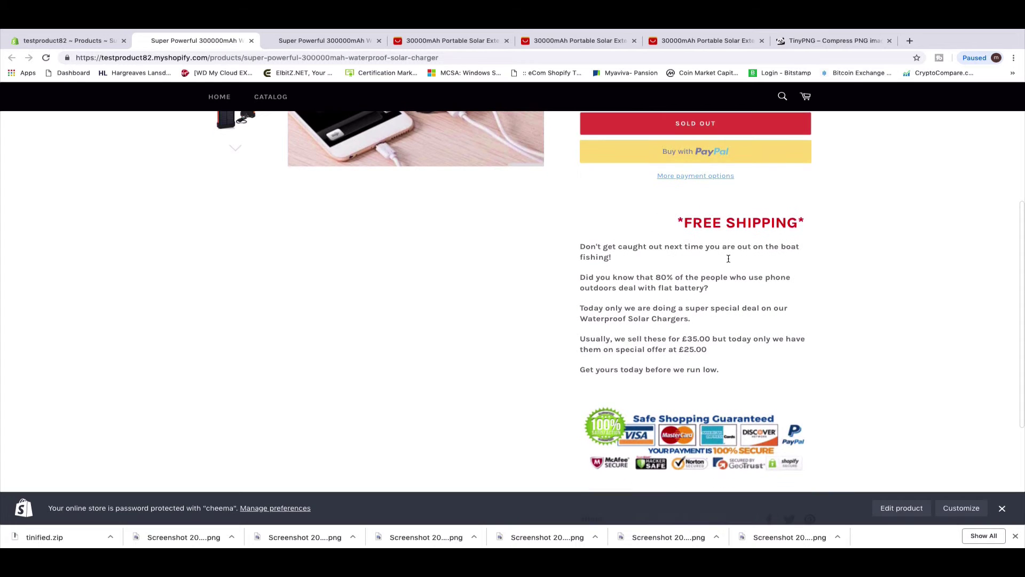
pyautogui.scroll(7, 651, 323)
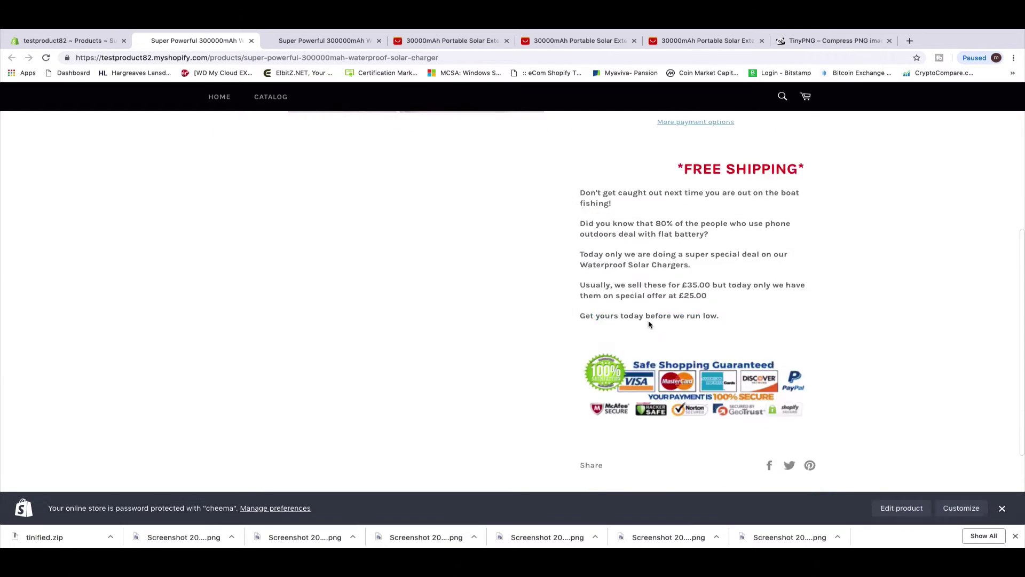
# Step: View the rock, two-charger and phone-charging photos in the storefront product gallery
pyautogui.click(240, 283)
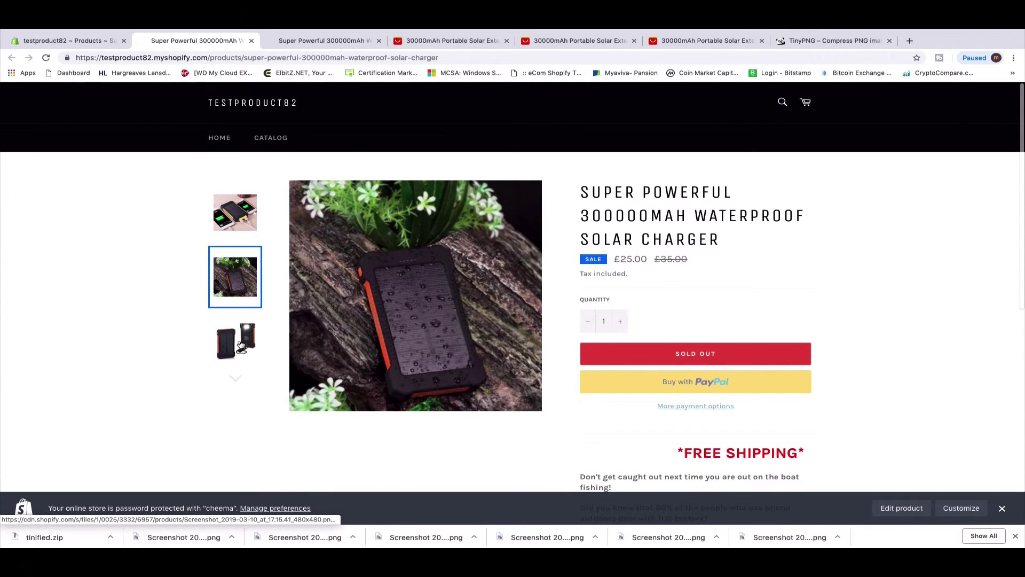
pyautogui.click(241, 347)
pyautogui.click(227, 205)
pyautogui.click(227, 252)
pyautogui.click(233, 350)
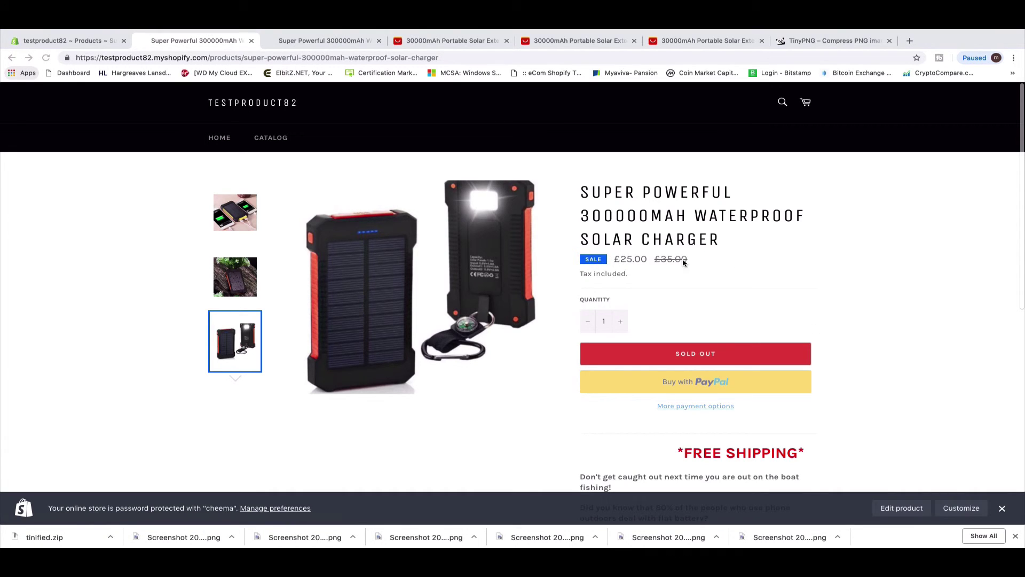
# Step: Return to the solar charger's pricing settings in the store admin
pyautogui.click(52, 40)
pyautogui.scroll(-10, 520, 400)
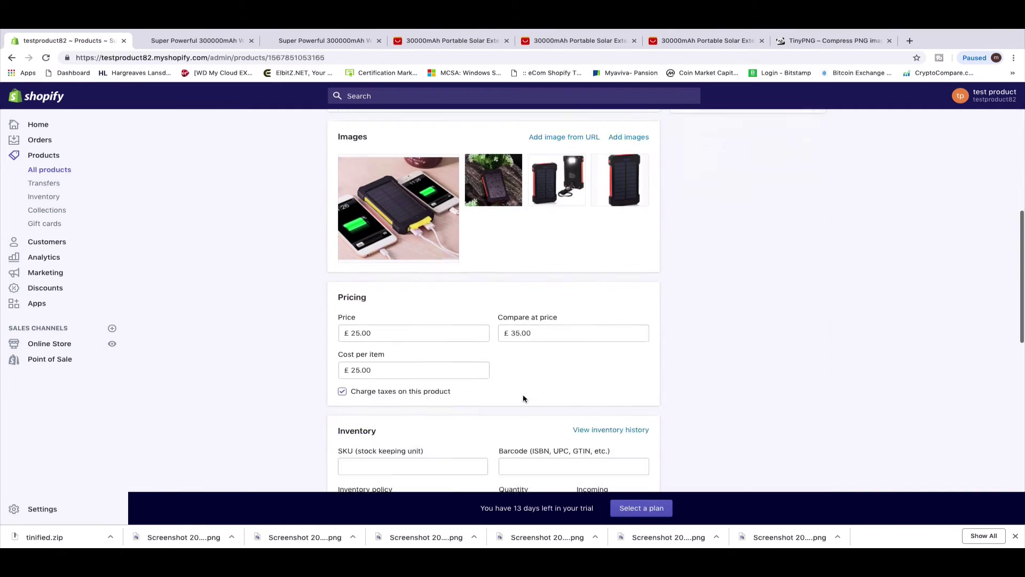
pyautogui.scroll(-2, 523, 399)
pyautogui.moveTo(537, 288); pyautogui.dragTo(486, 290)
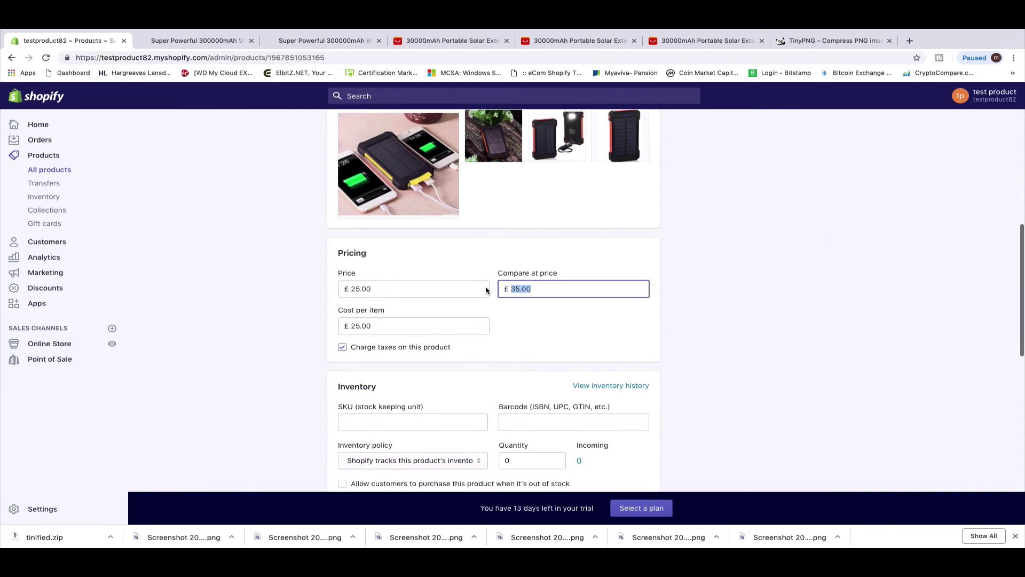
pyautogui.press('BackSpace')
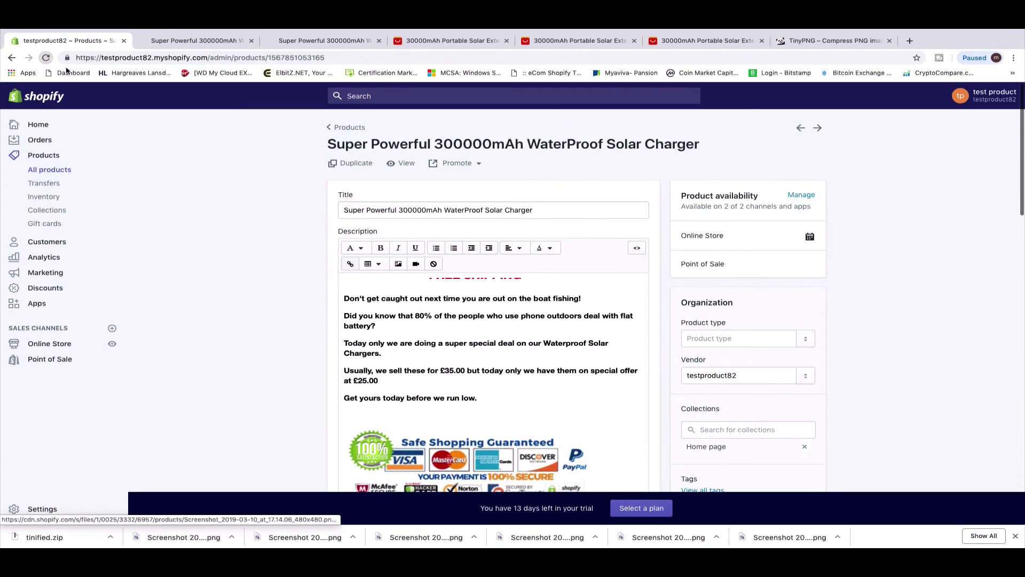
pyautogui.click(46, 57)
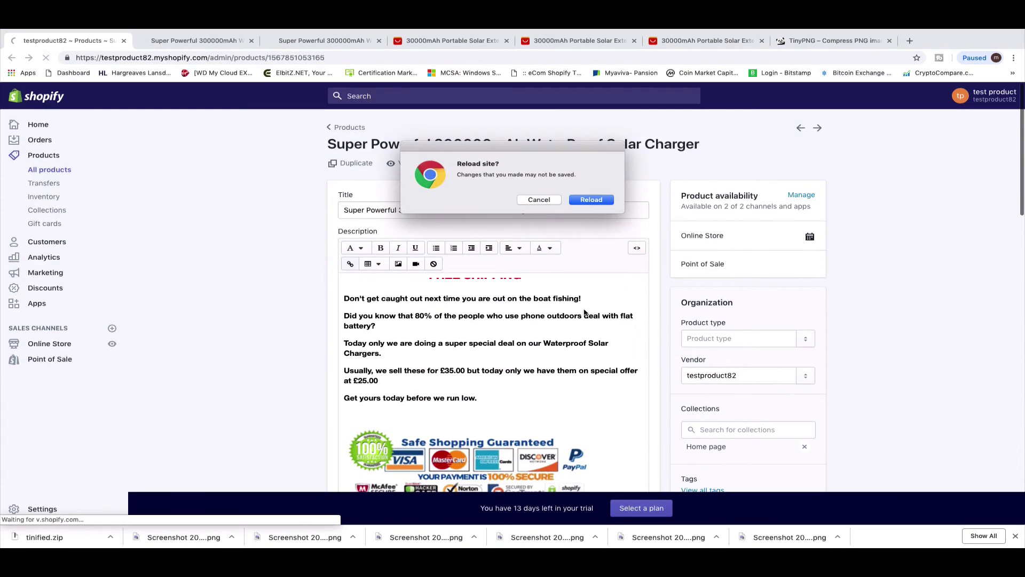
pyautogui.click(591, 202)
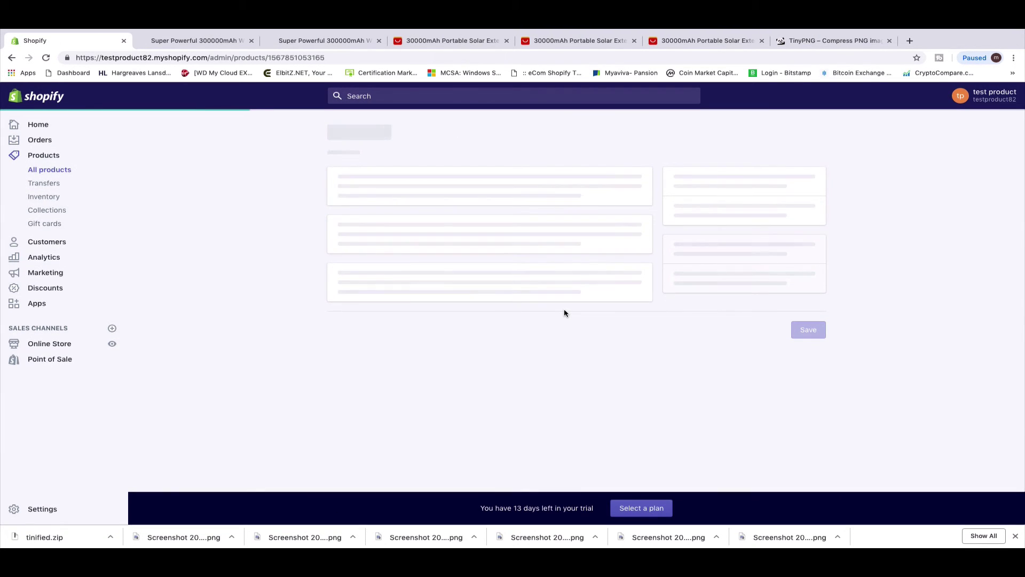
# Step: Clear the product's compare at price and save the product
pyautogui.scroll(-5, 513, 267)
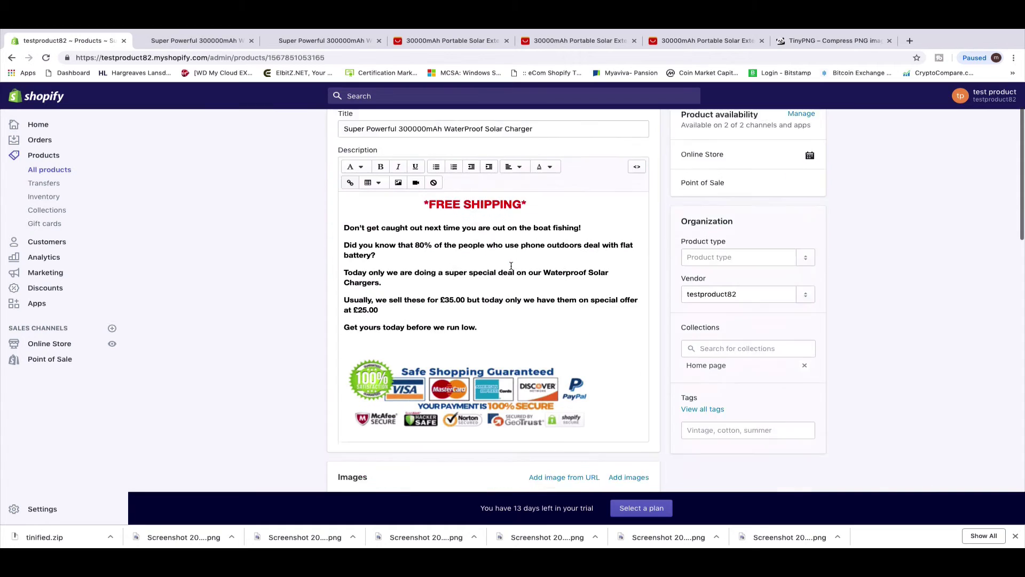
pyautogui.scroll(-8, 513, 267)
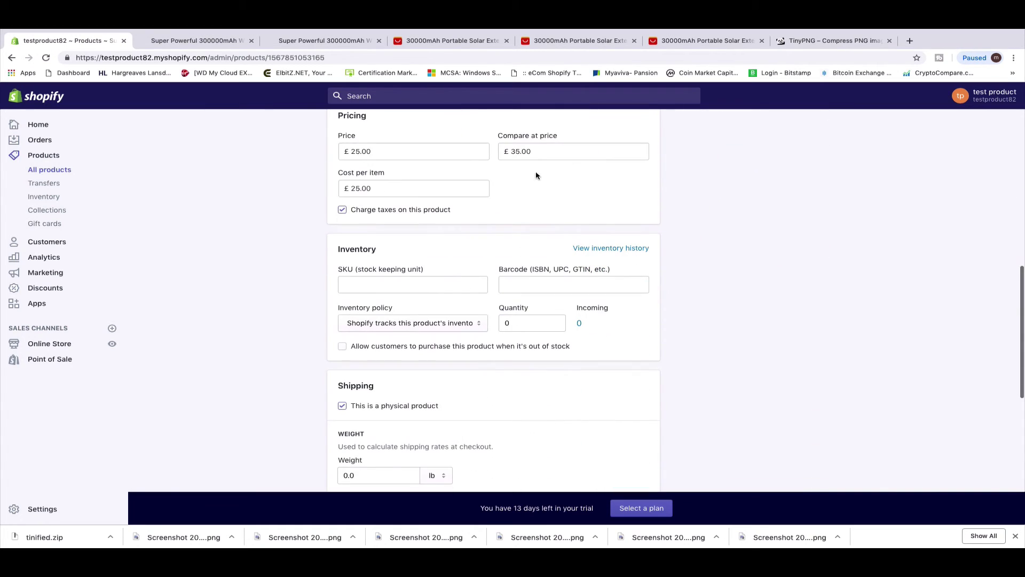
pyautogui.click(533, 151)
pyautogui.moveTo(532, 151); pyautogui.dragTo(458, 145)
pyautogui.press('BackSpace')
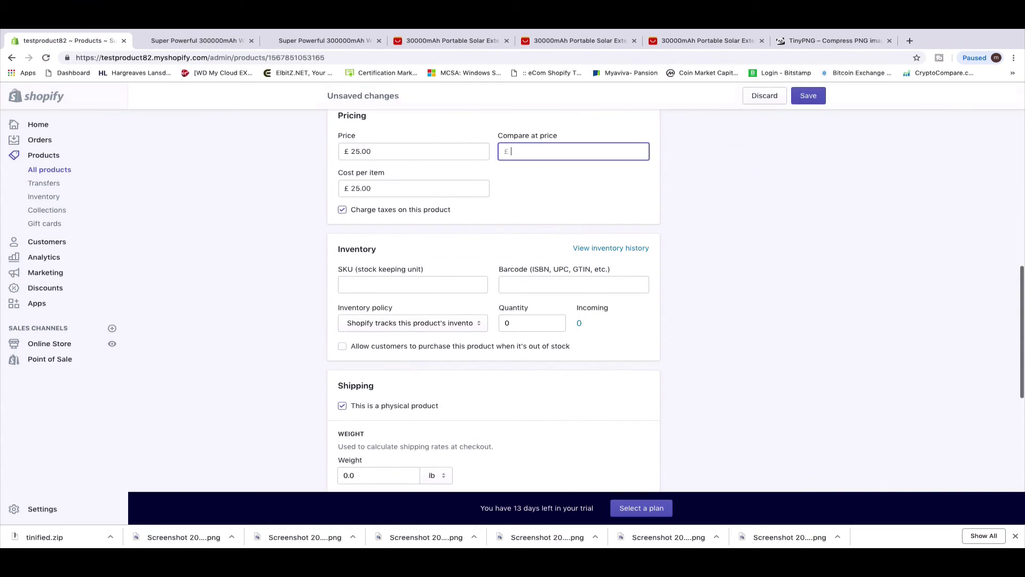
pyautogui.click(809, 96)
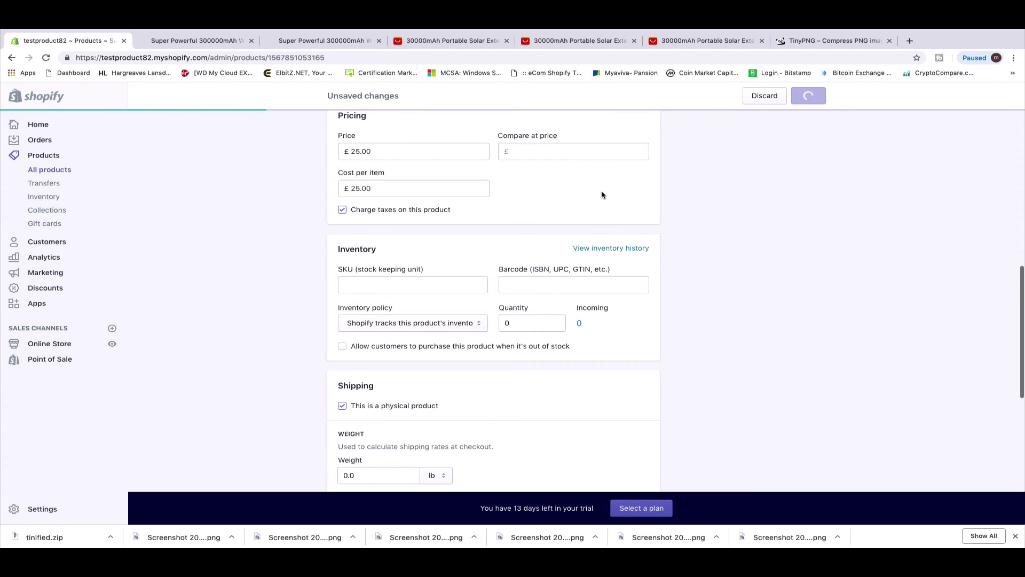
# Step: Open the product's storefront page to check how the price displays without a compare at price
pyautogui.scroll(10, 603, 198)
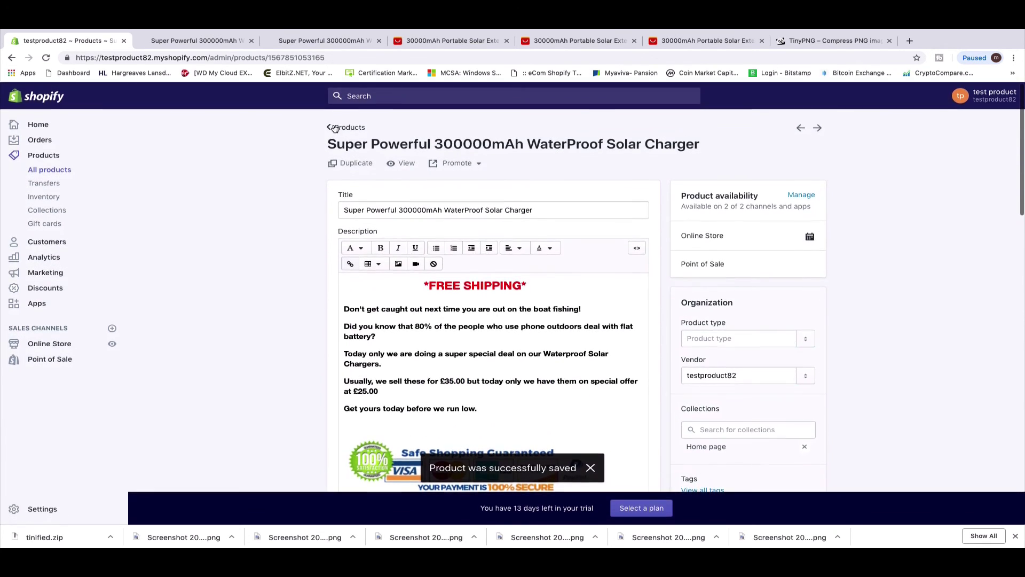
pyautogui.click(405, 164)
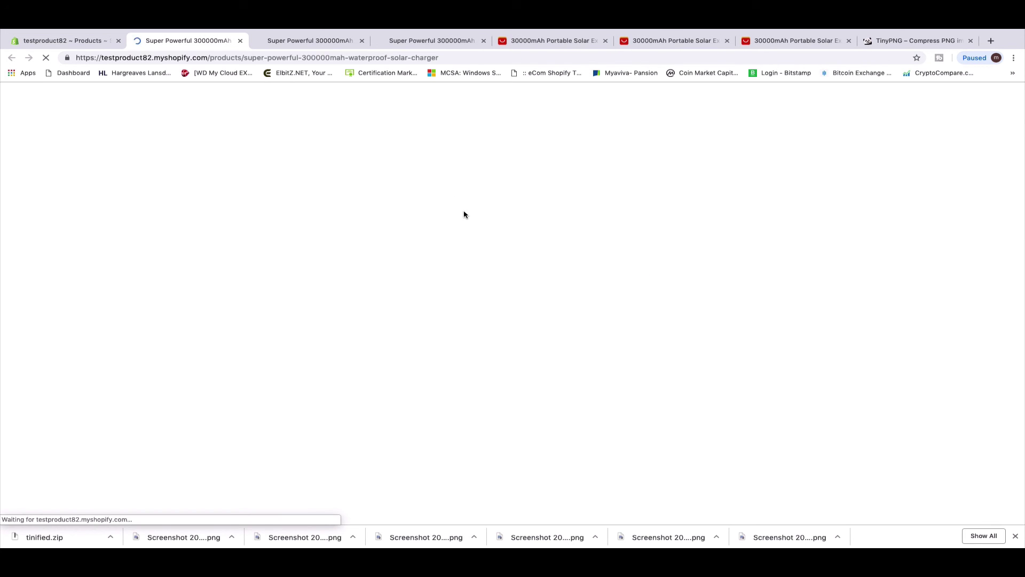